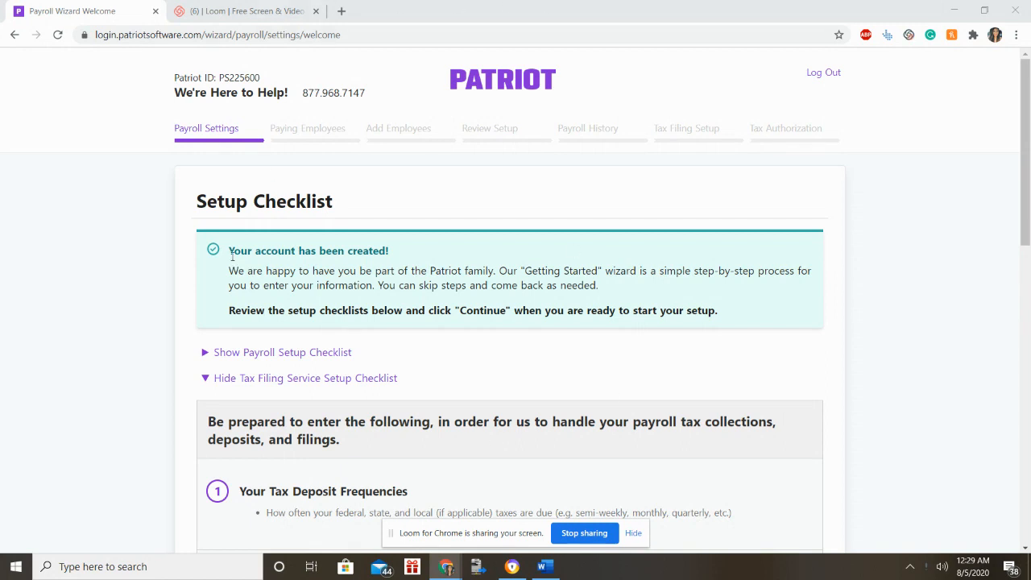
Collapse the tax filing checklist and expand the Payroll Setup Checklist to read its items.
drag(231, 255, 430, 256)
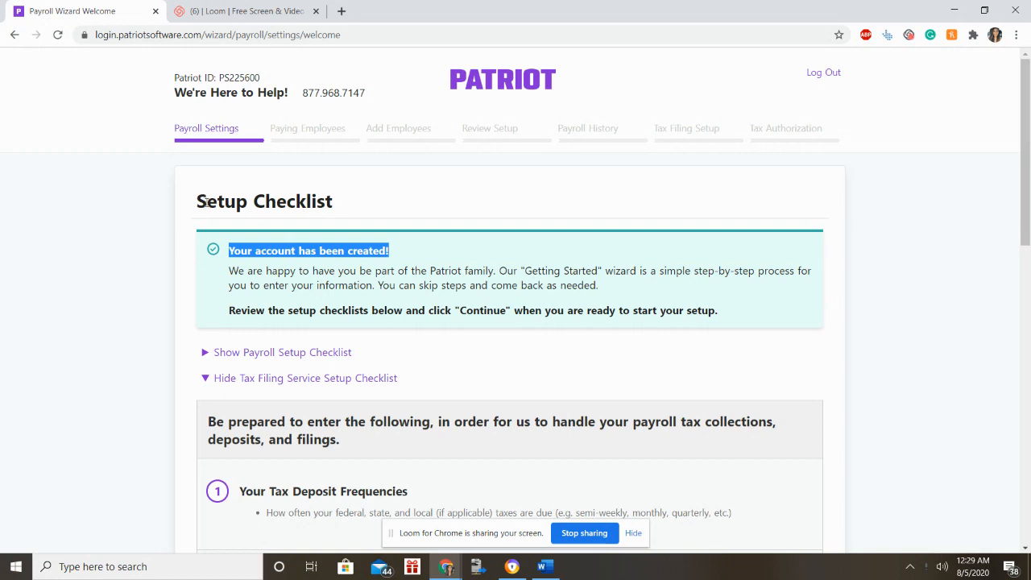
click(312, 379)
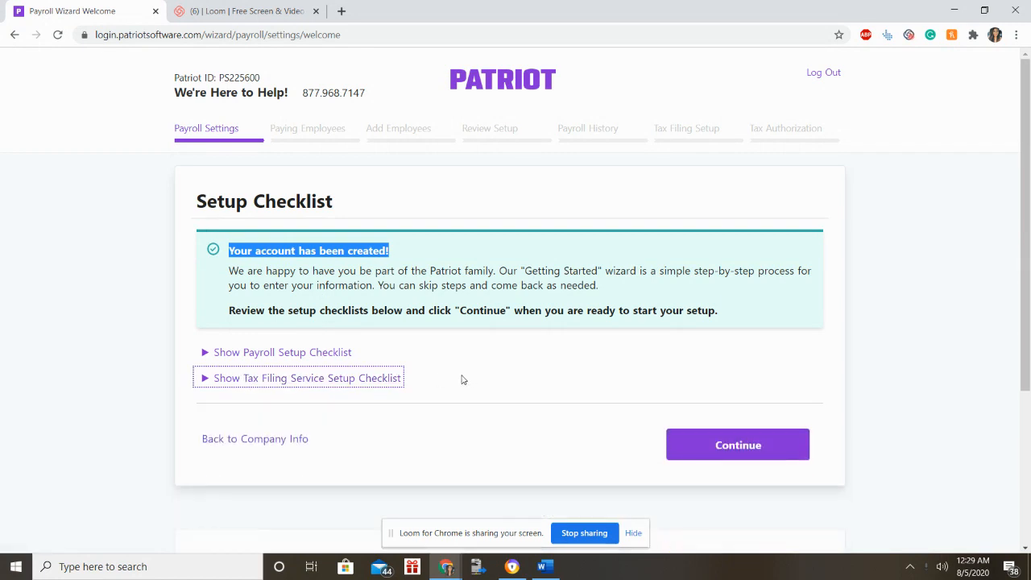
click(320, 354)
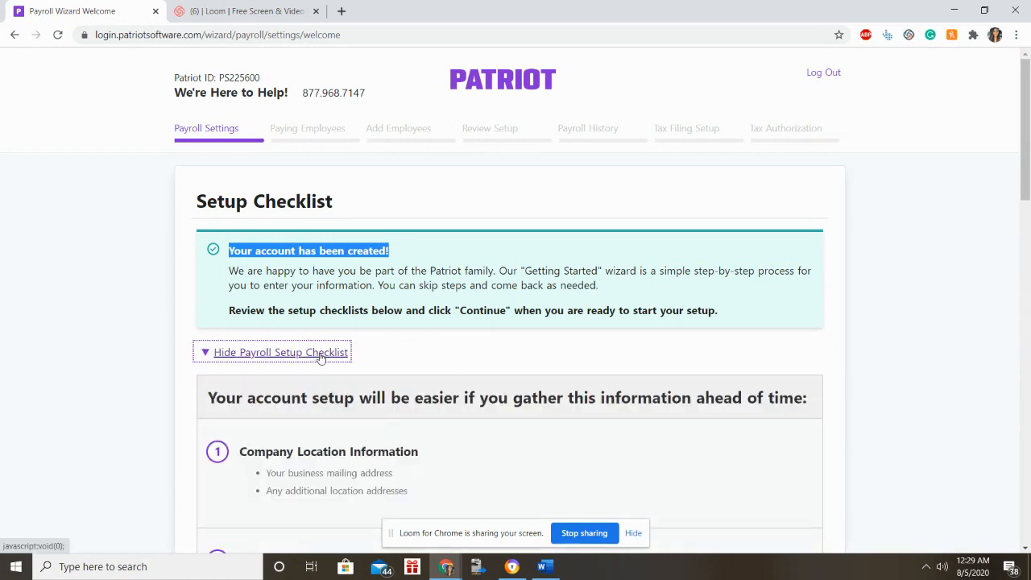
scroll(421, 341, down, 3)
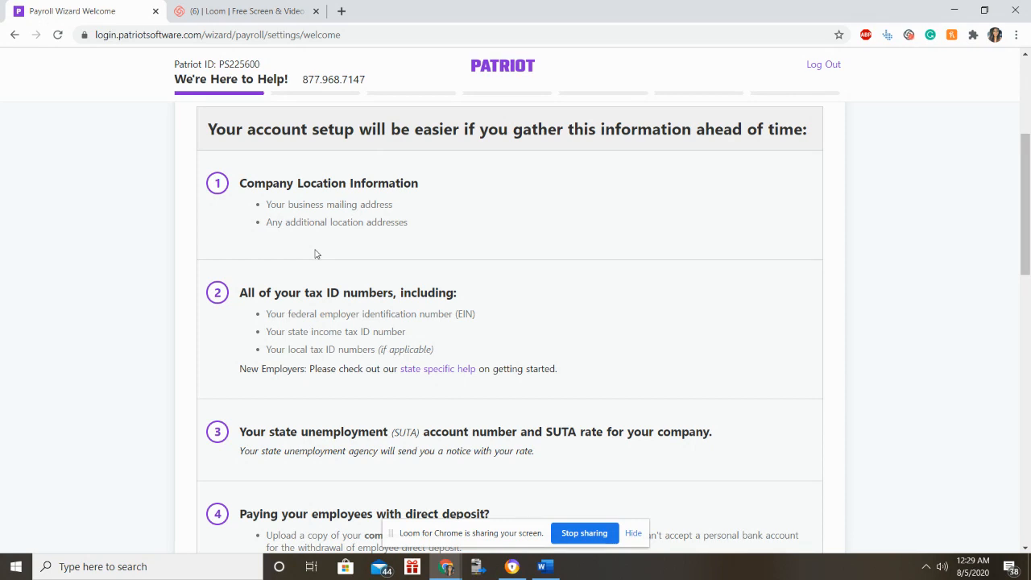
scroll(316, 254, down, 1)
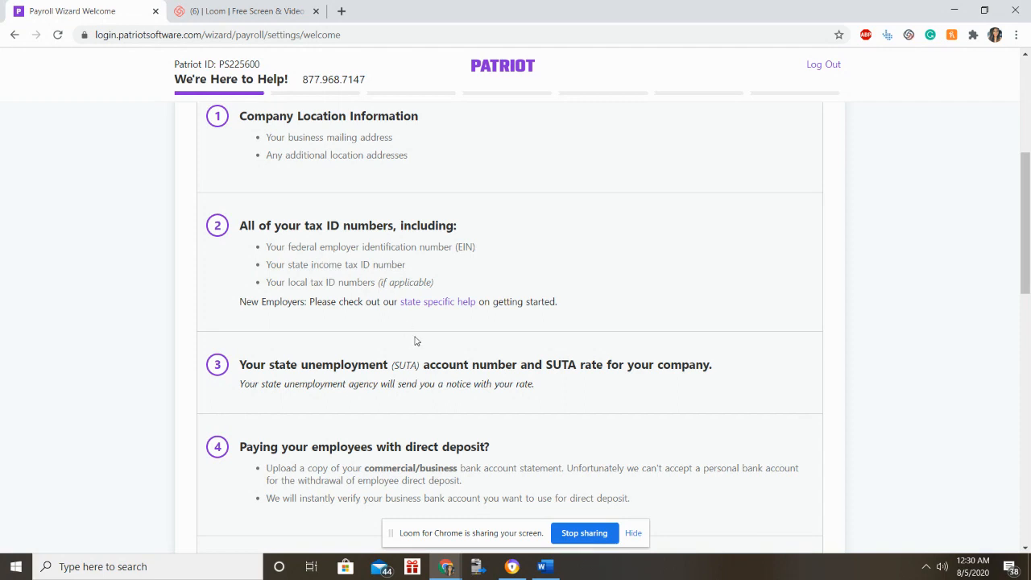
scroll(414, 342, down, 2)
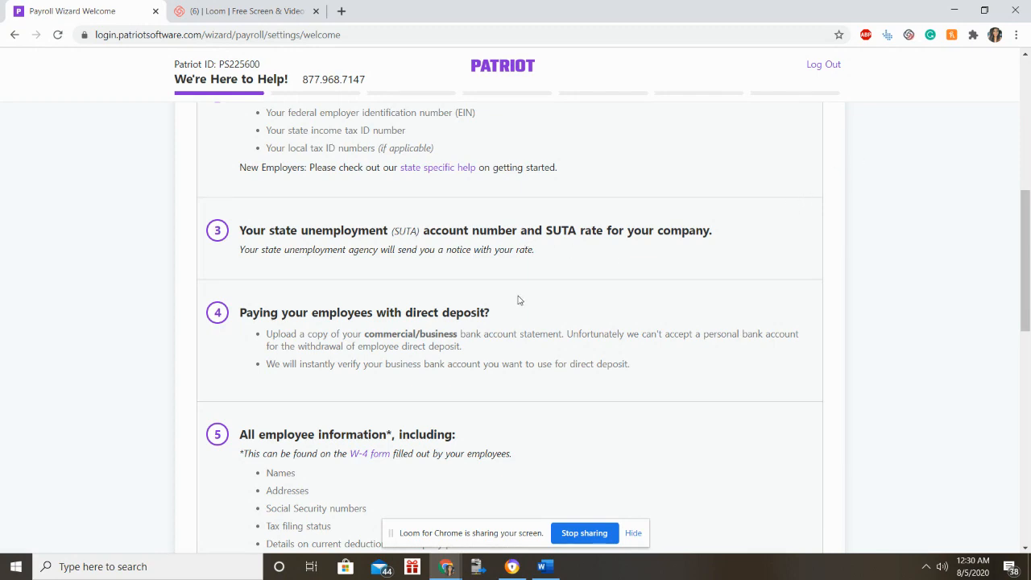
scroll(518, 302, down, 3)
scroll(518, 308, down, 3)
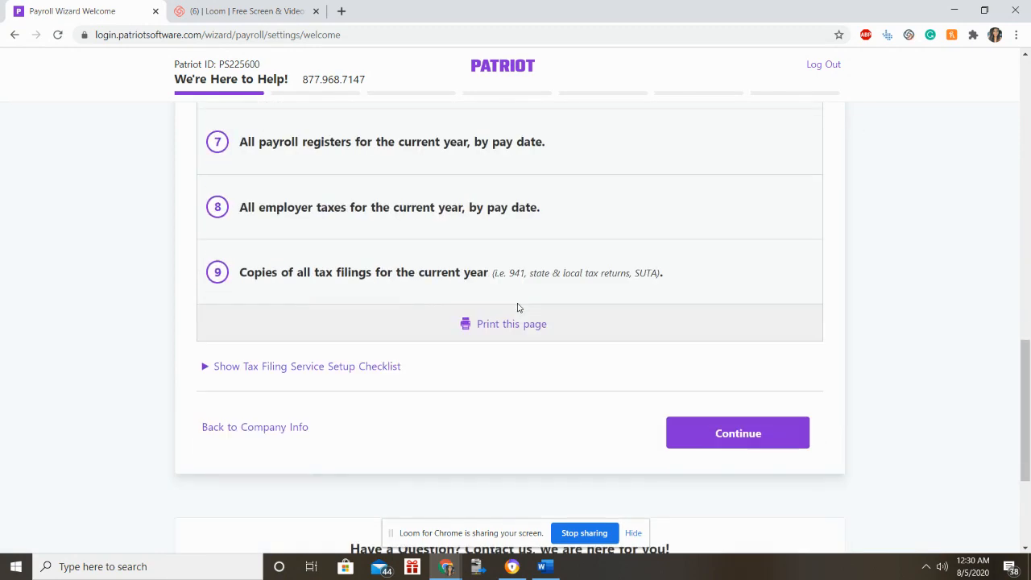
scroll(518, 308, up, 4)
scroll(518, 308, down, 4)
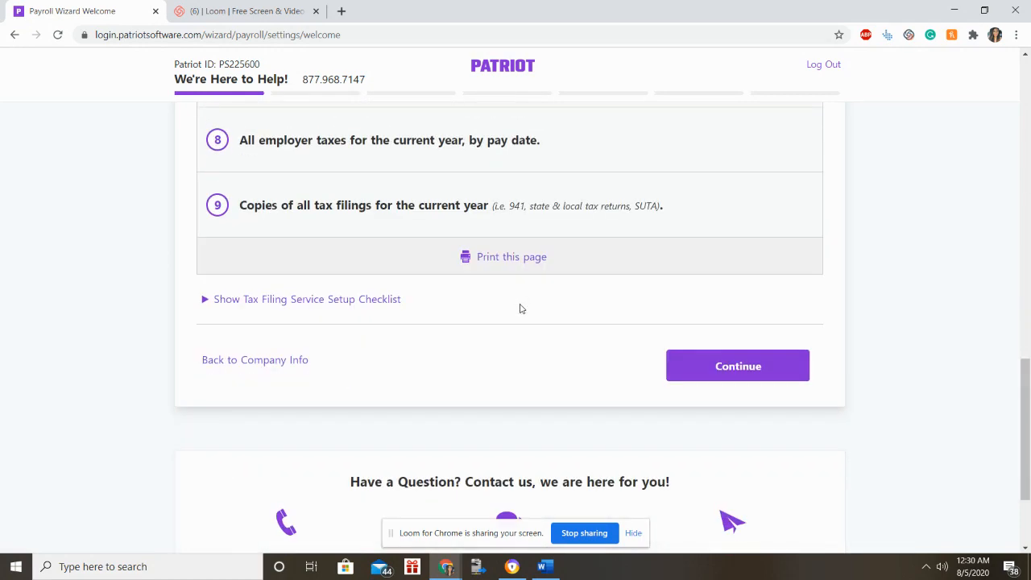
Re-expand the Tax Filing Service Setup Checklist and review its four preparation items.
click(387, 300)
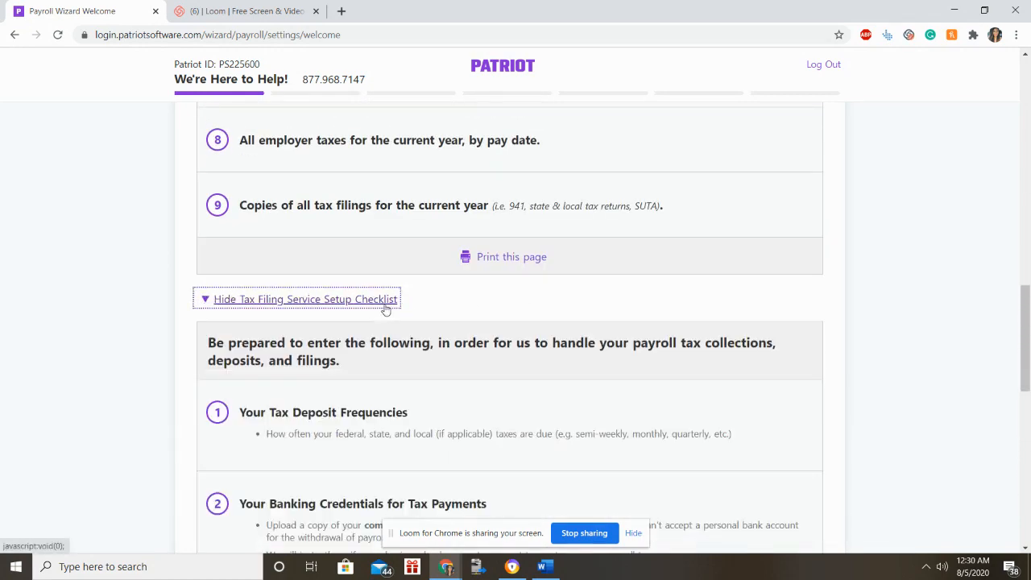
scroll(390, 314, down, 7)
scroll(390, 322, up, 2)
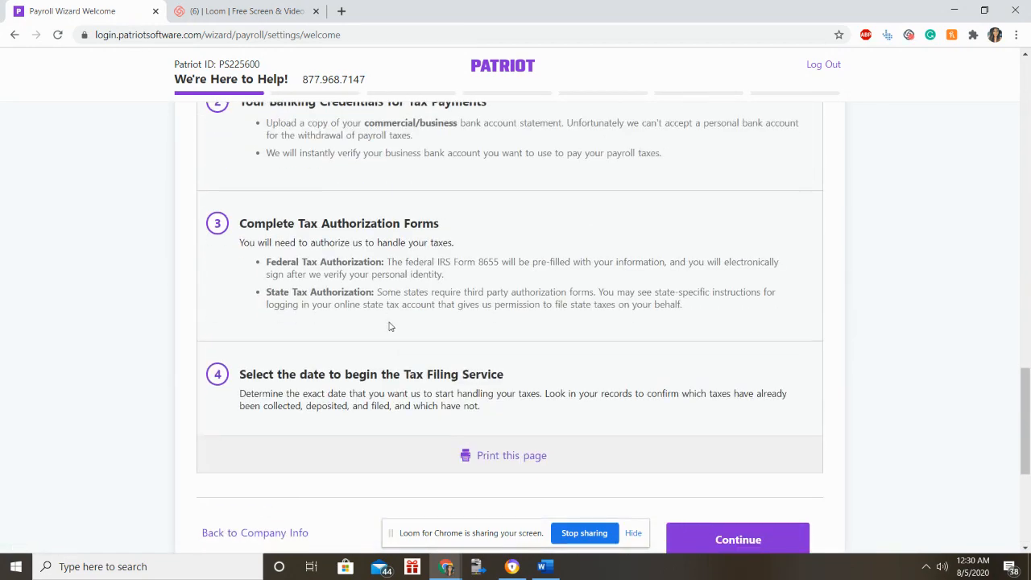
scroll(390, 323, down, 4)
Confirm employees work at the Tampa, FL address as the company's work location.
click(721, 229)
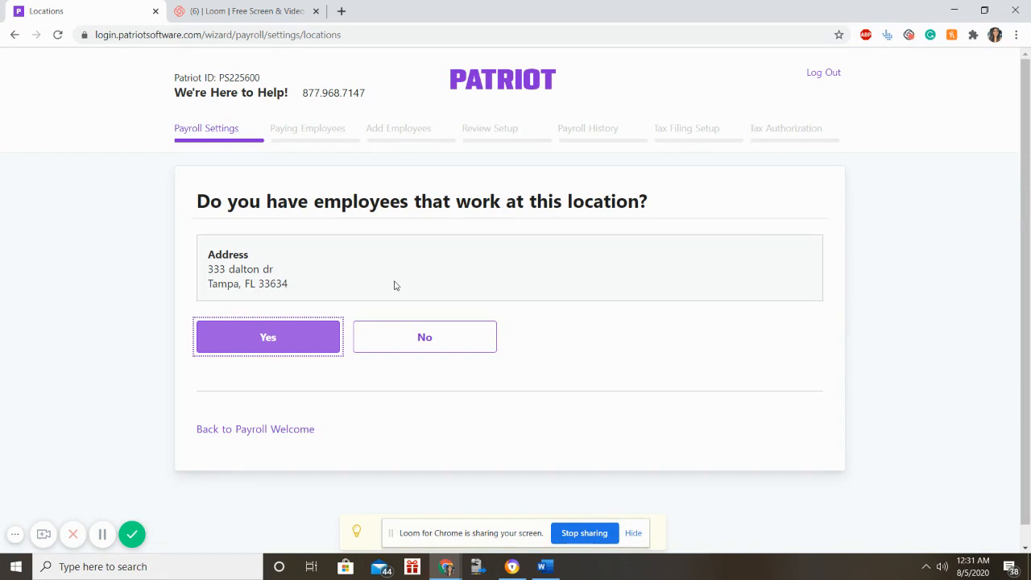
click(292, 337)
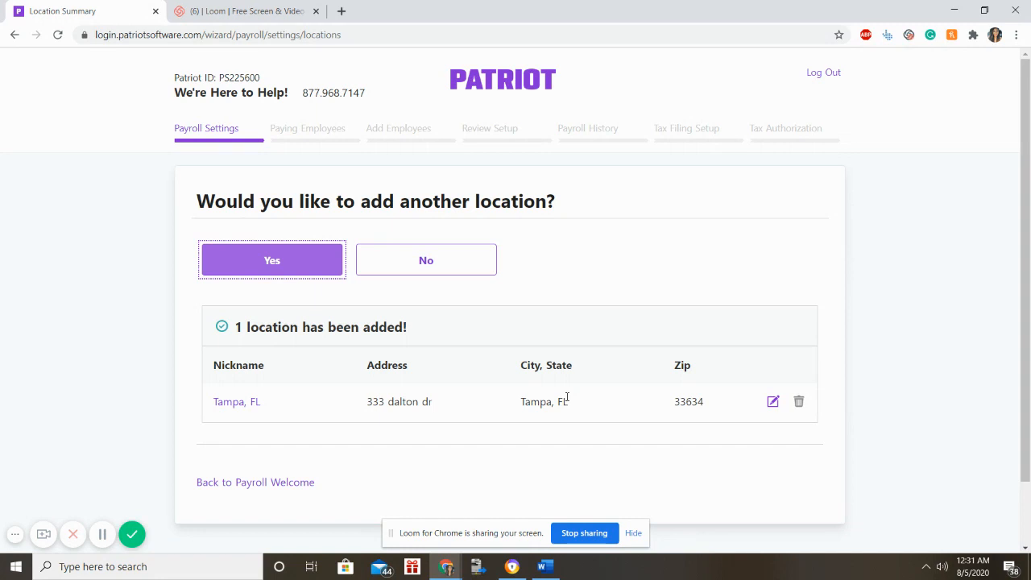
scroll(566, 400, down, 2)
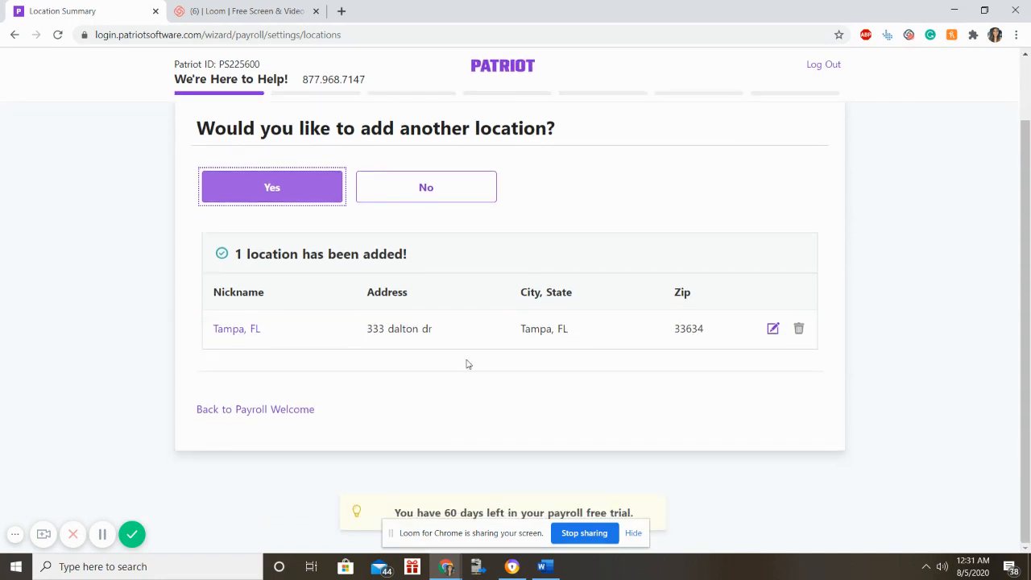
scroll(488, 384, up, 2)
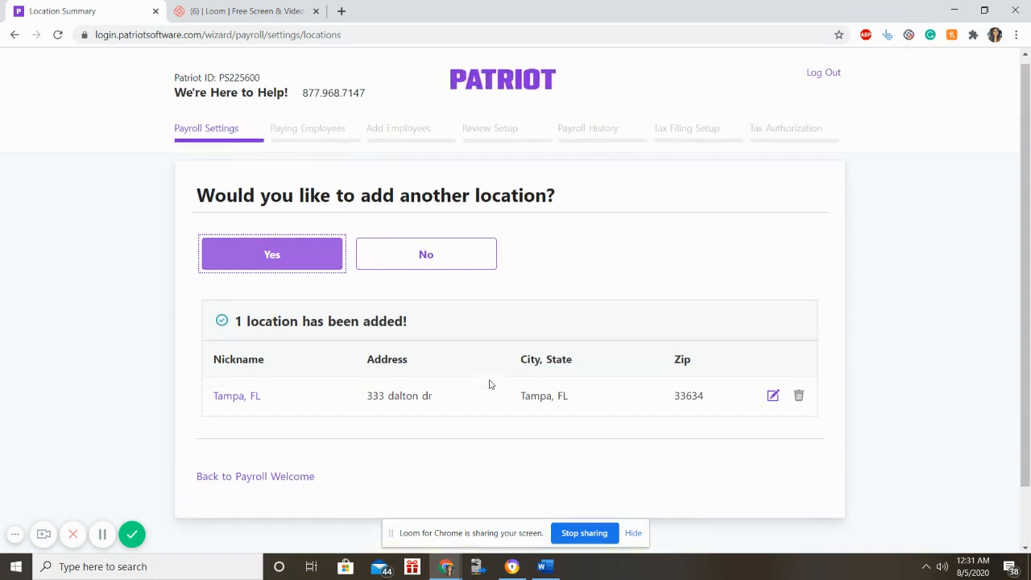
Decline adding another location and mark the business as required to pay employer payroll taxes.
click(420, 264)
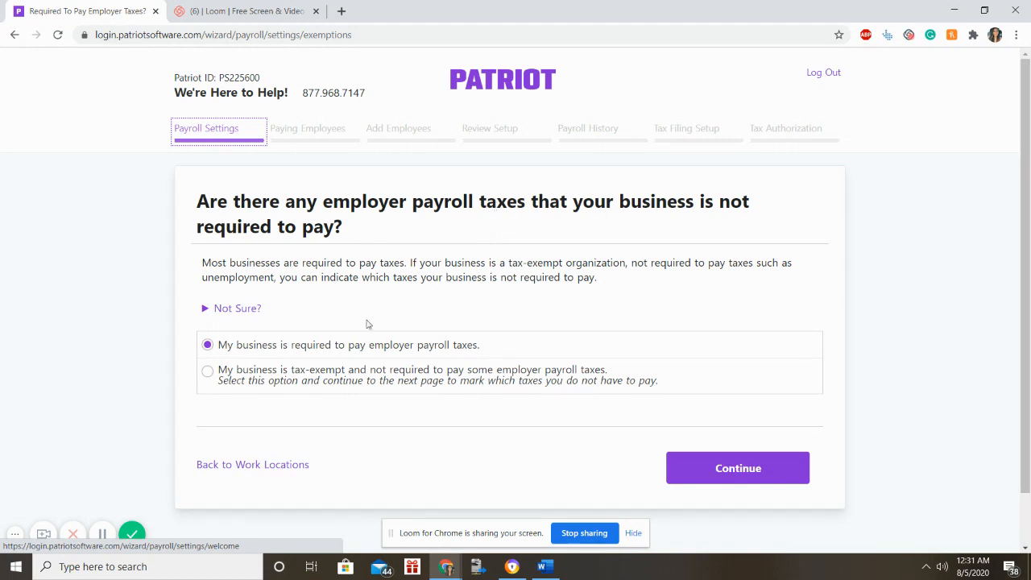
click(208, 372)
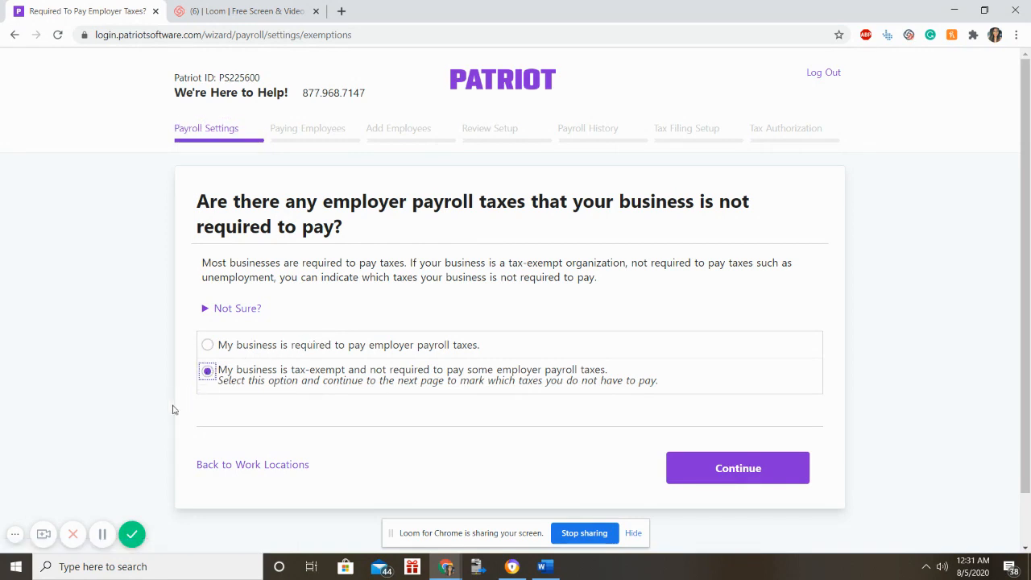
click(208, 345)
click(745, 469)
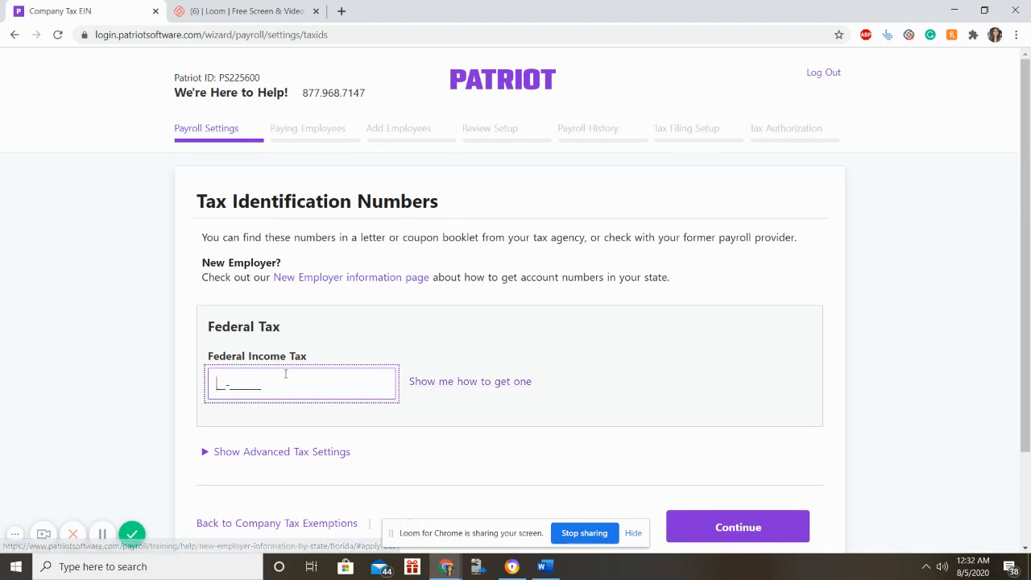
Enter the company's EIN in the Federal Income Tax field and expand Advanced Tax Settings.
text(1112)
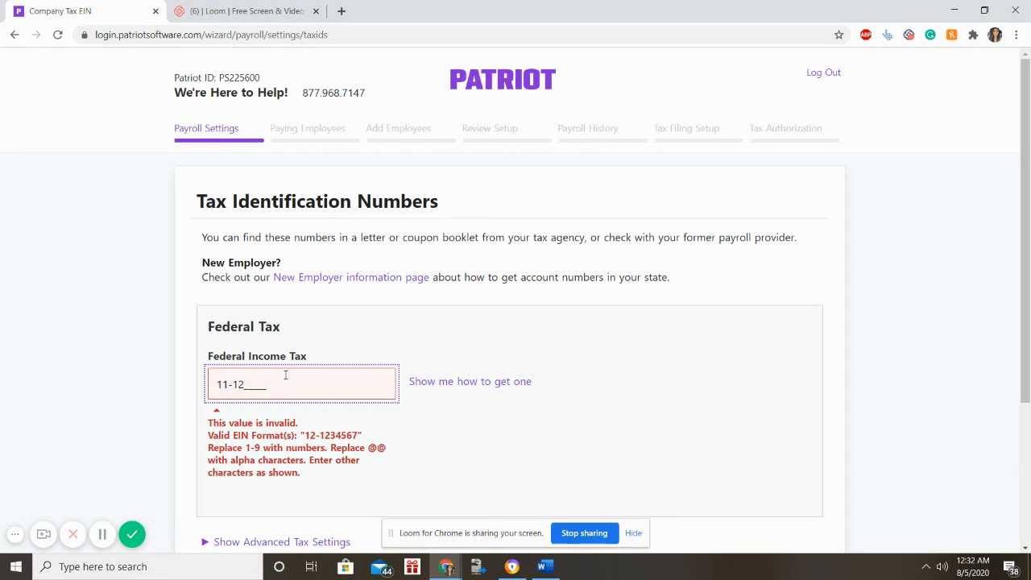
key(BackSpace)
key(BackSpace)
key(BackSpace)
key(BackSpace)
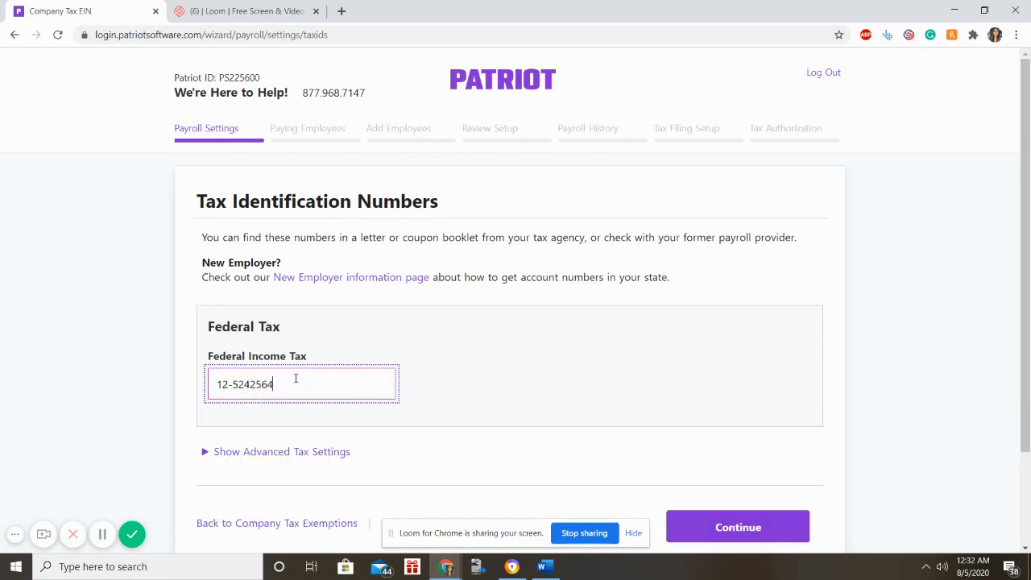
click(310, 452)
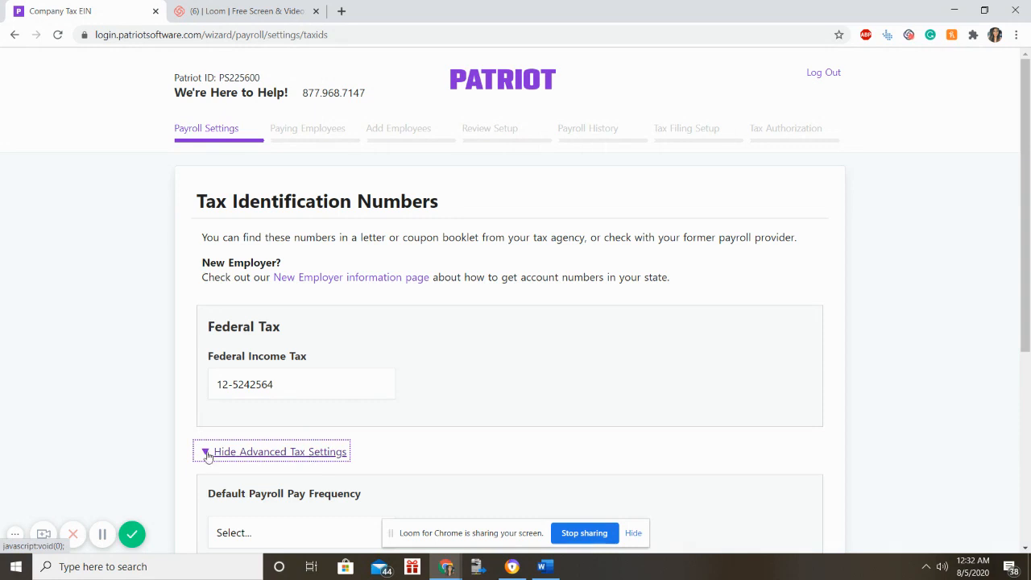
Set Default Payroll Pay Frequency to Weekly, keep filer type 941, and submit the tax settings.
scroll(318, 454, down, 2)
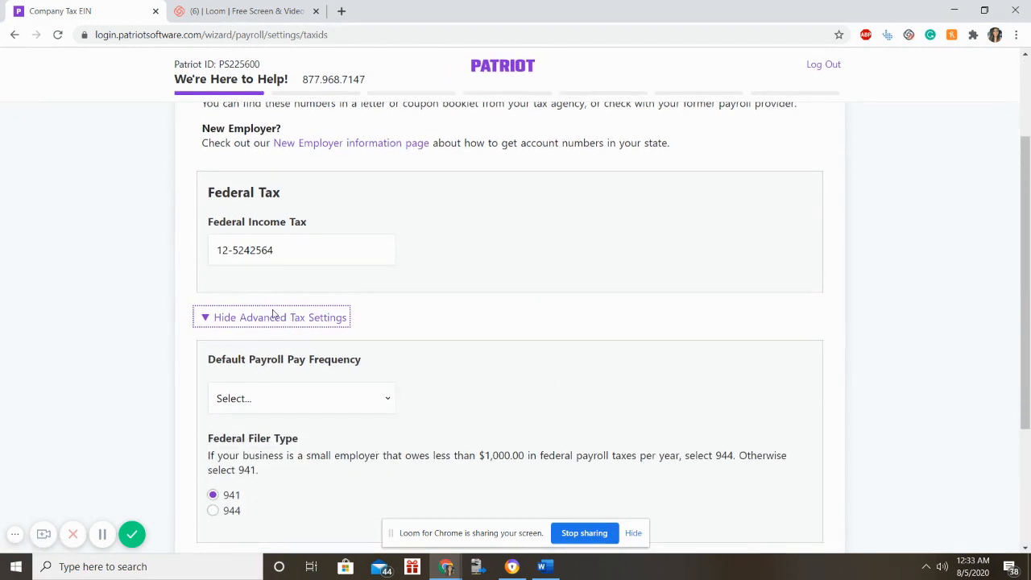
scroll(274, 314, down, 2)
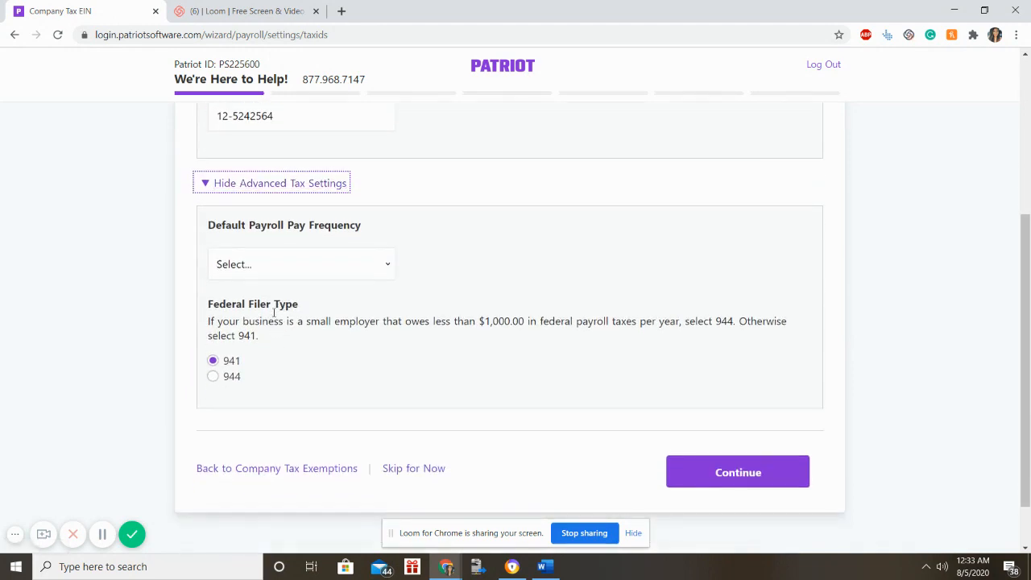
click(284, 270)
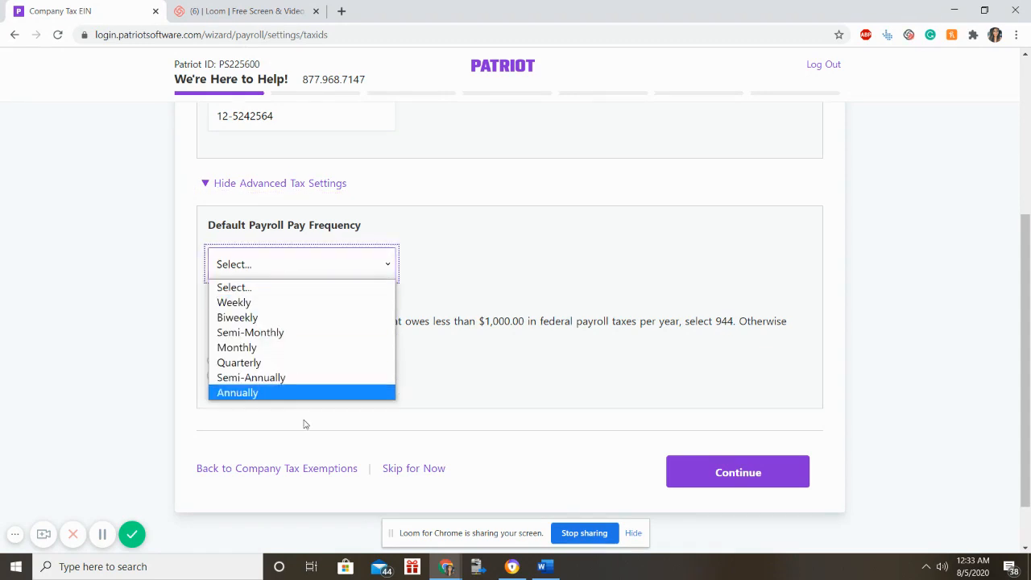
click(326, 302)
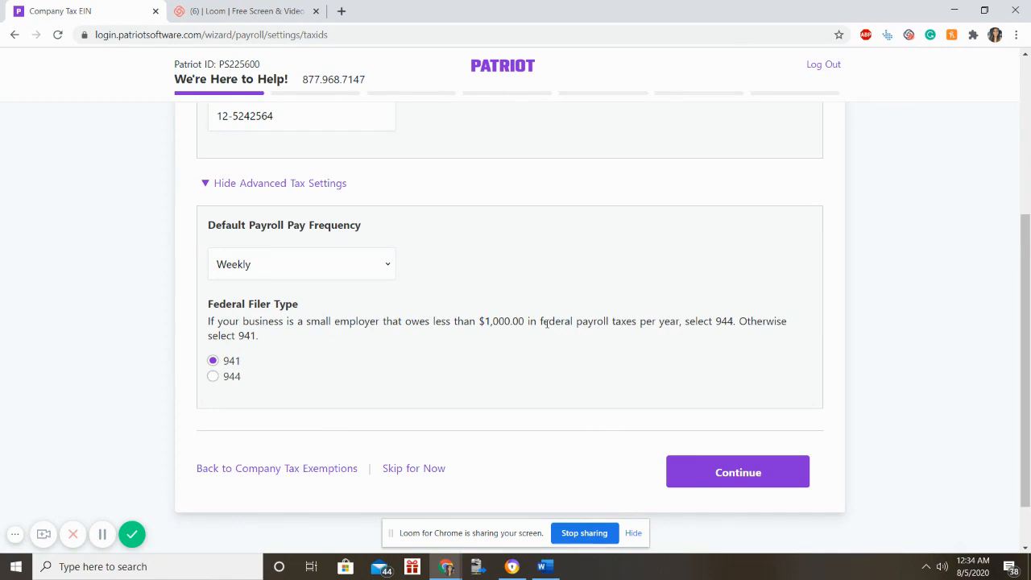
click(774, 484)
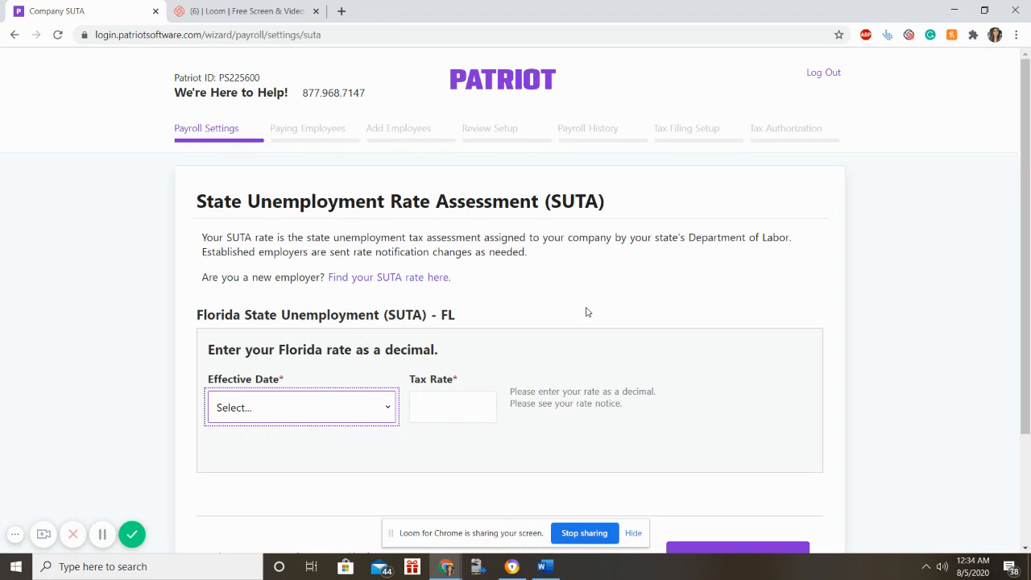
Save a Florida SUTA rate of .06 effective 7/1/2020, answering No to other 2020 rates.
click(384, 411)
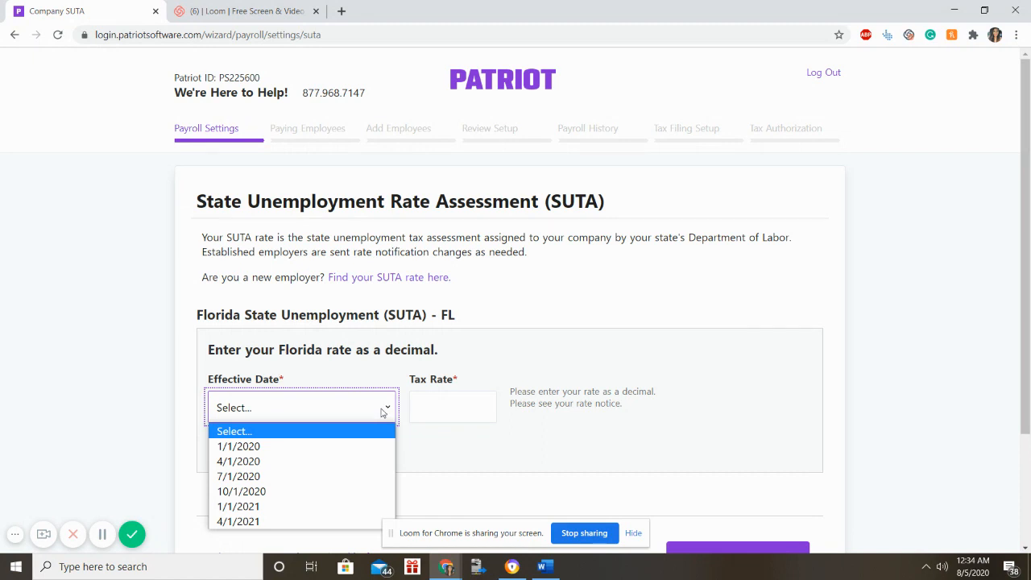
click(352, 476)
click(446, 411)
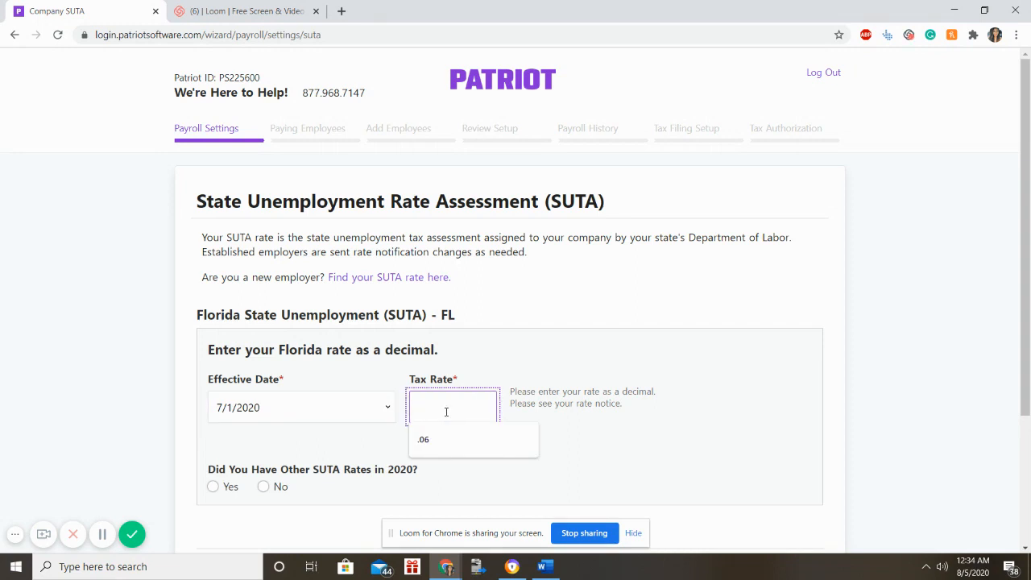
text(.06)
click(565, 354)
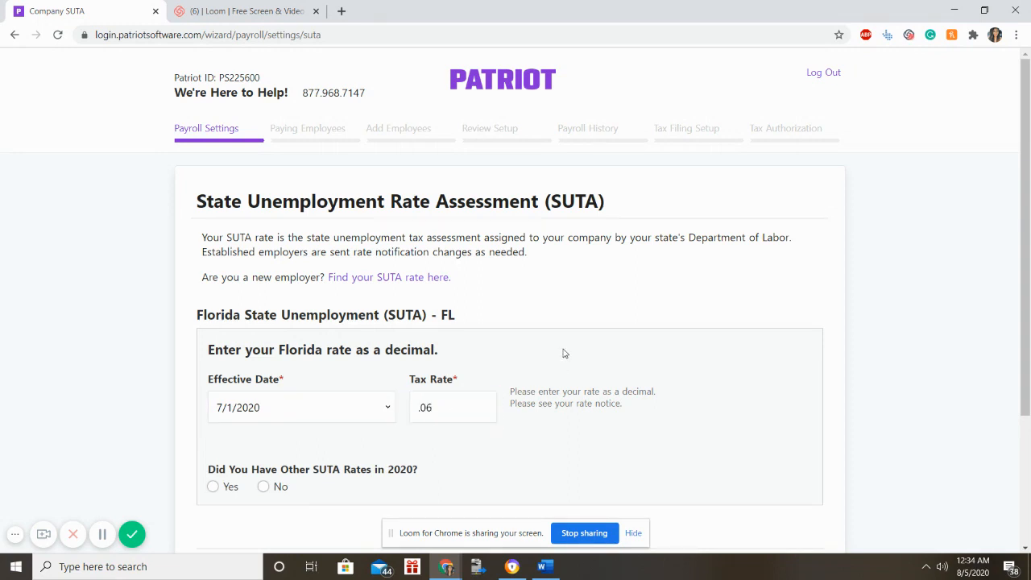
scroll(525, 472, down, 3)
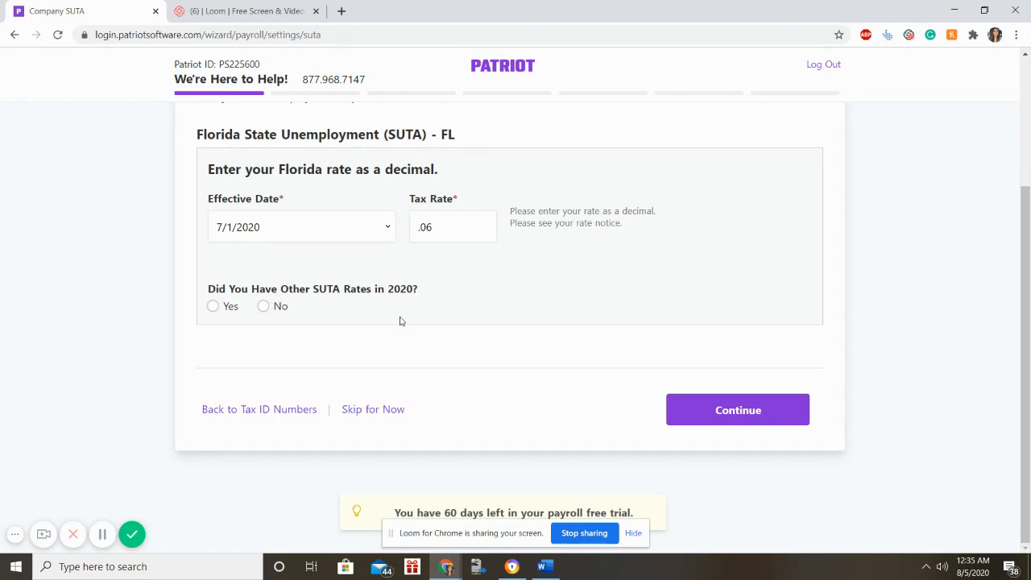
click(266, 307)
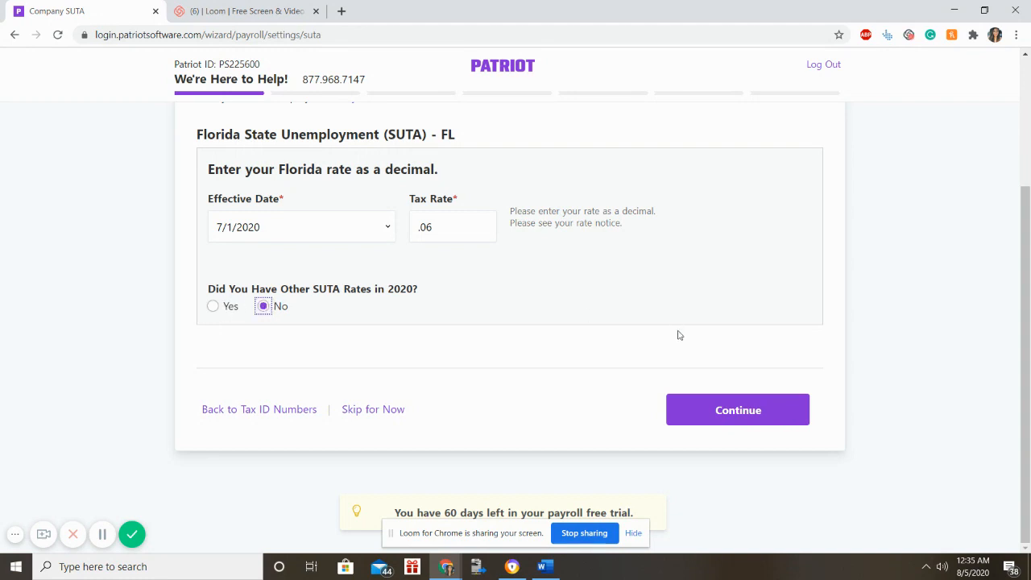
click(690, 404)
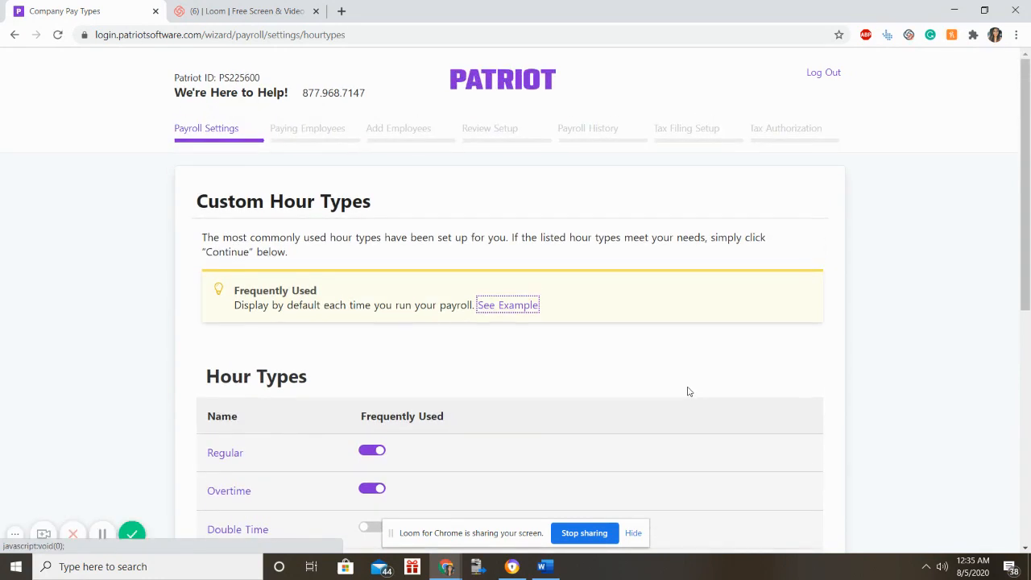
Open the COVID 100 Sick hour type's details in a new browser tab.
scroll(689, 393, down, 2)
scroll(689, 396, down, 1)
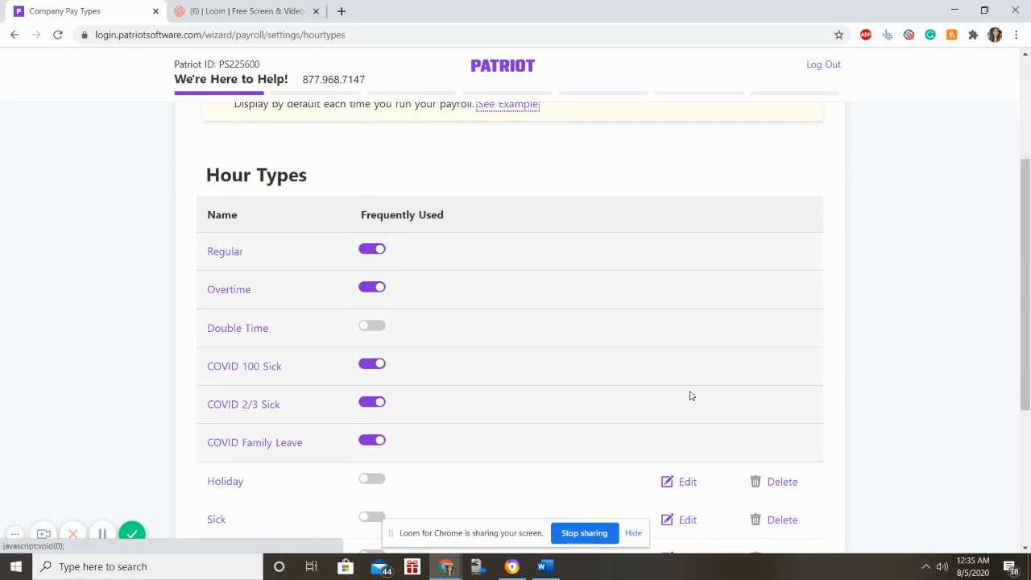
scroll(690, 396, down, 1)
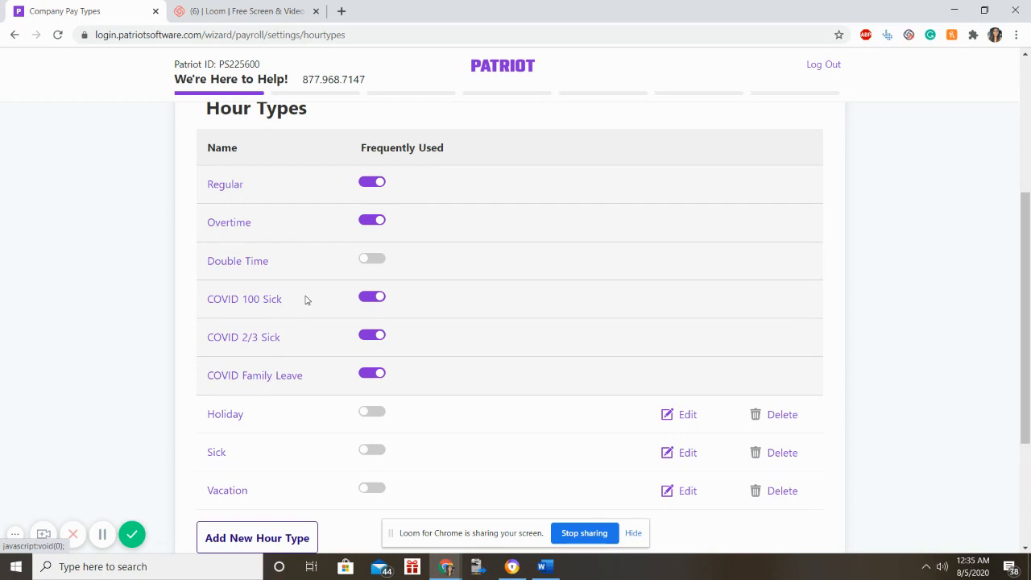
right_click(265, 302)
click(274, 307)
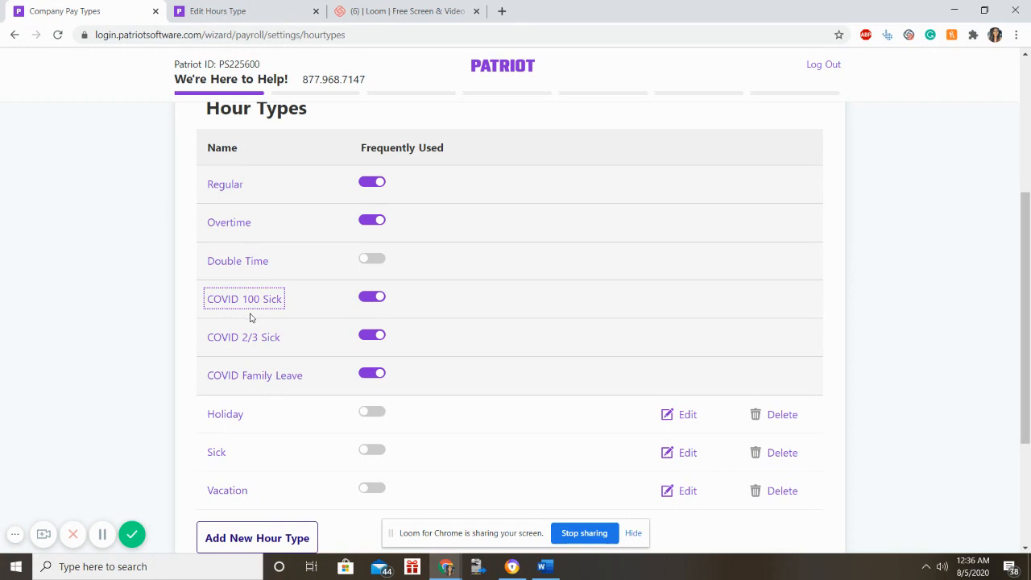
Toggle Frequently Used on COVID 100 Sick, Holiday and Vacation, restoring their original settings.
click(376, 299)
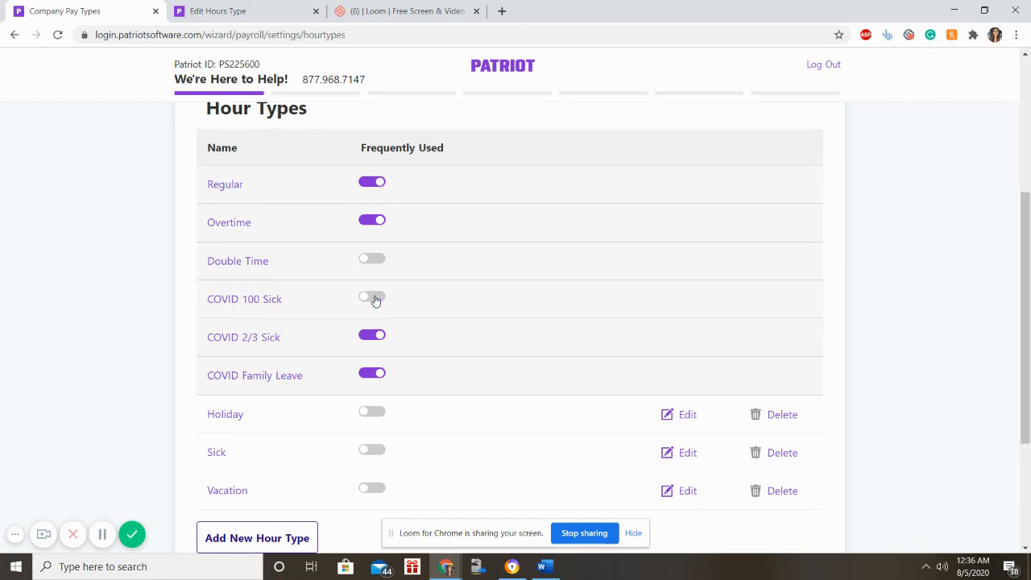
click(377, 300)
scroll(568, 321, down, 2)
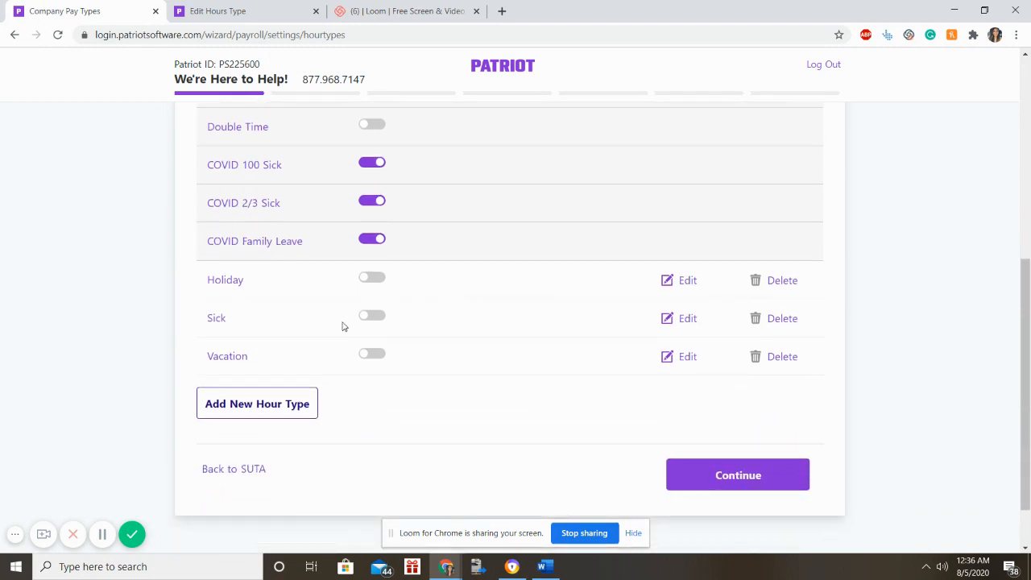
click(371, 278)
click(382, 357)
click(375, 282)
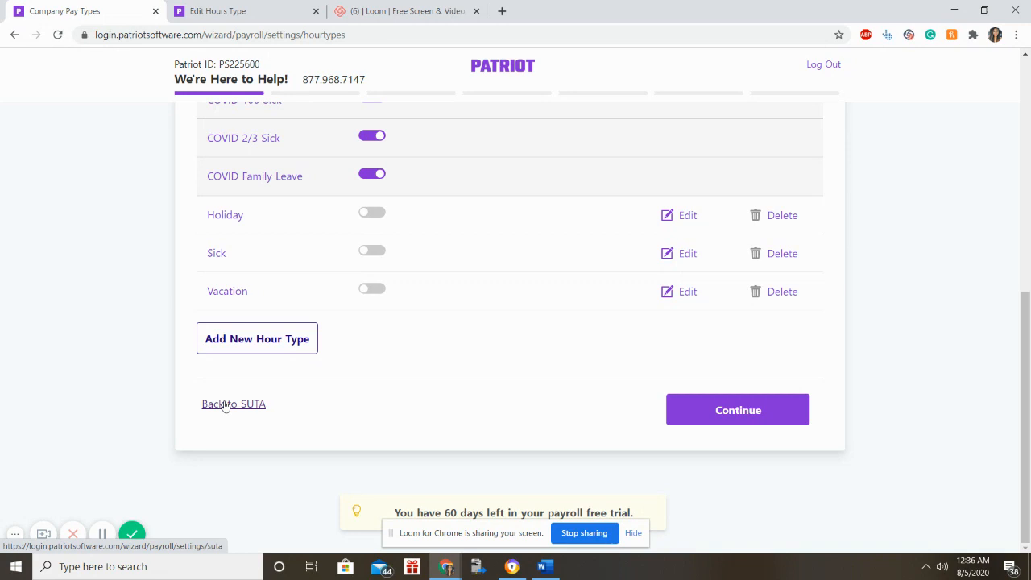
Accept the custom hour types and review the Custom Money Types list.
click(703, 412)
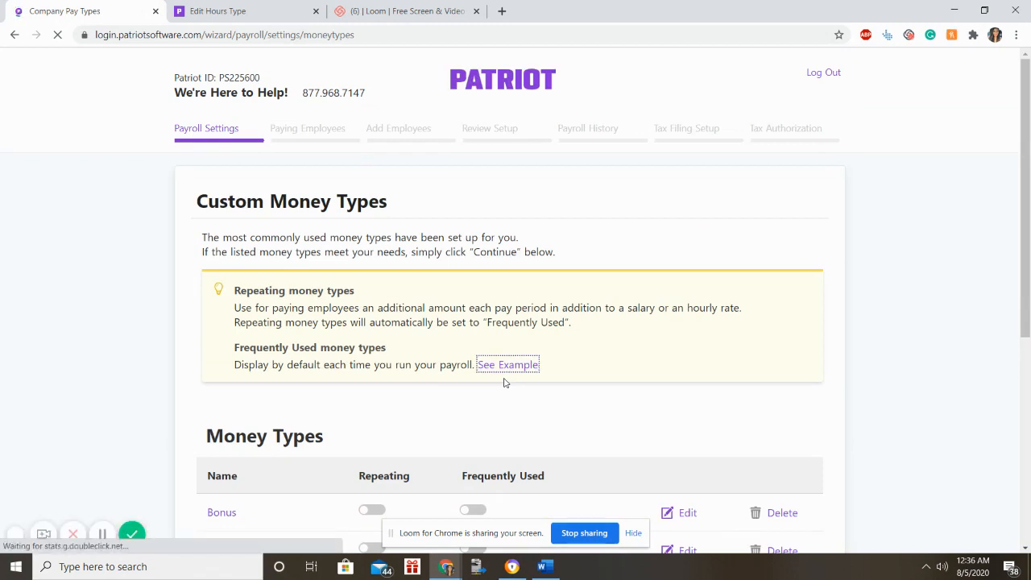
scroll(505, 384, down, 2)
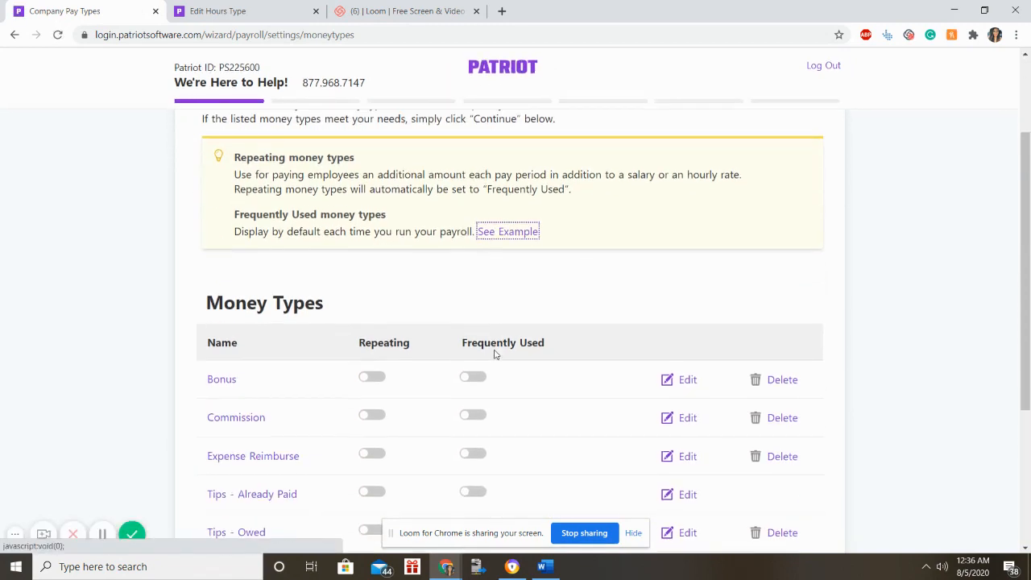
scroll(495, 355, down, 2)
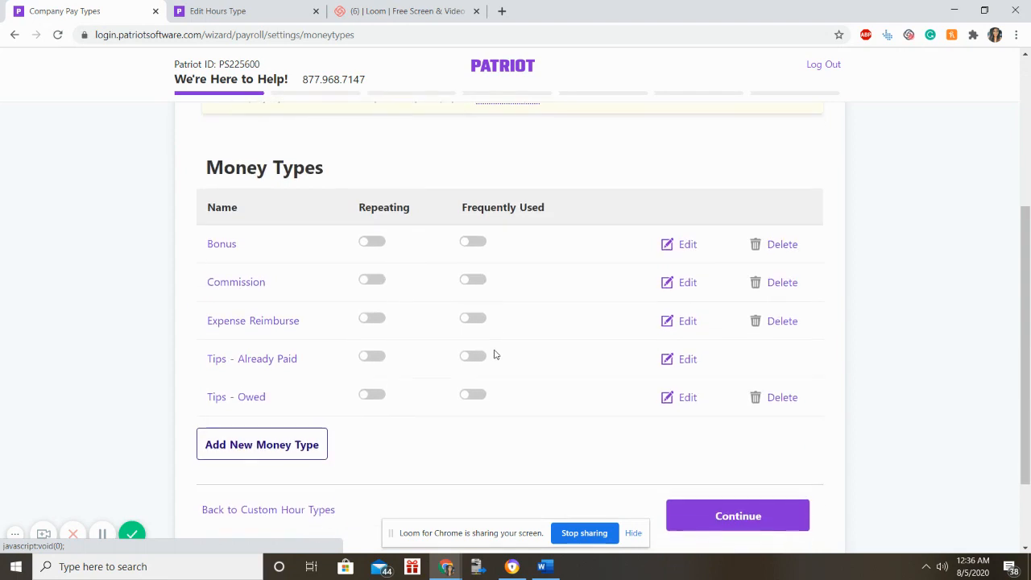
scroll(495, 354, up, 2)
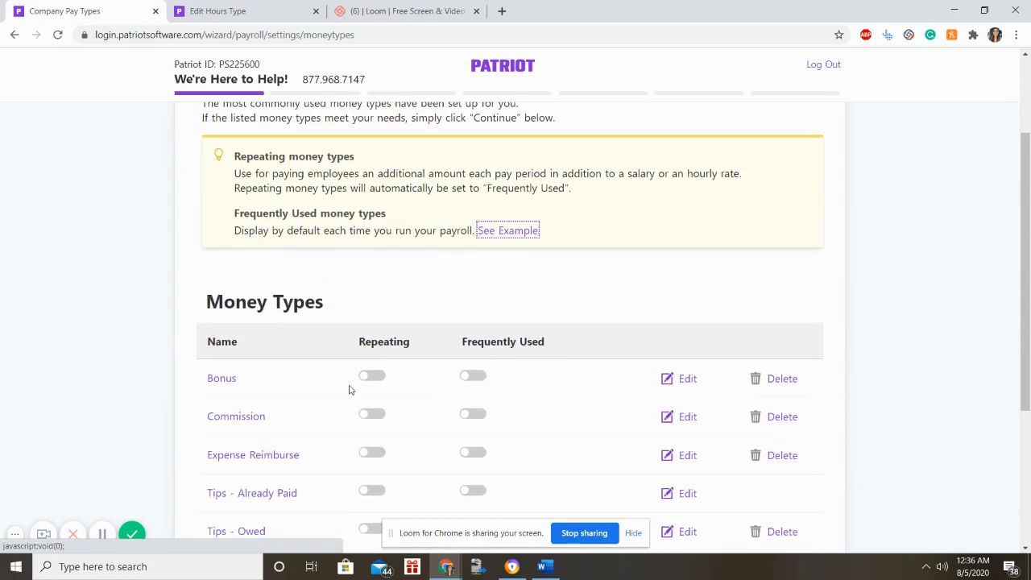
scroll(349, 390, down, 2)
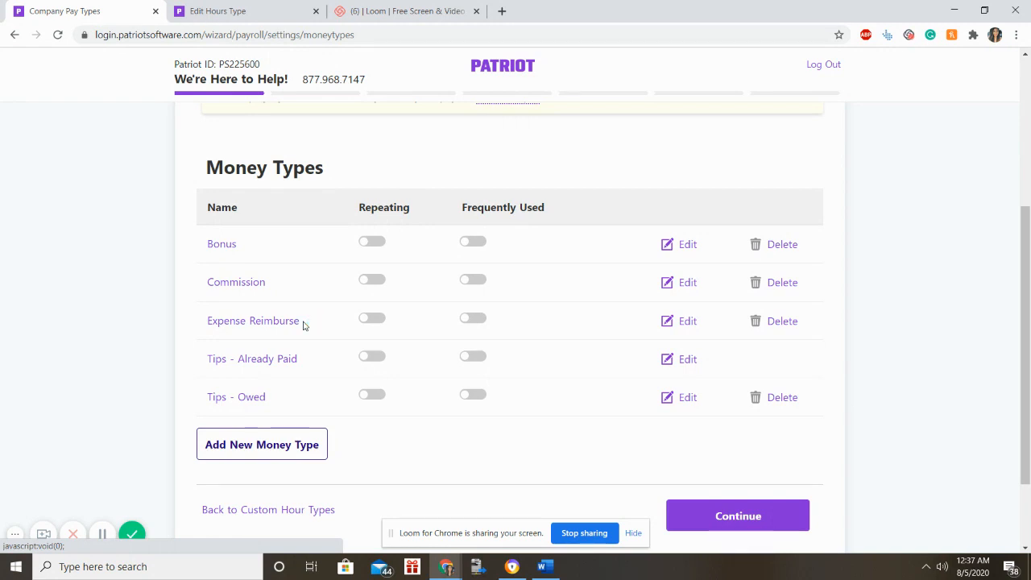
Toggle Bonus's Repeating and Frequently Used switches, leaving both off.
click(370, 244)
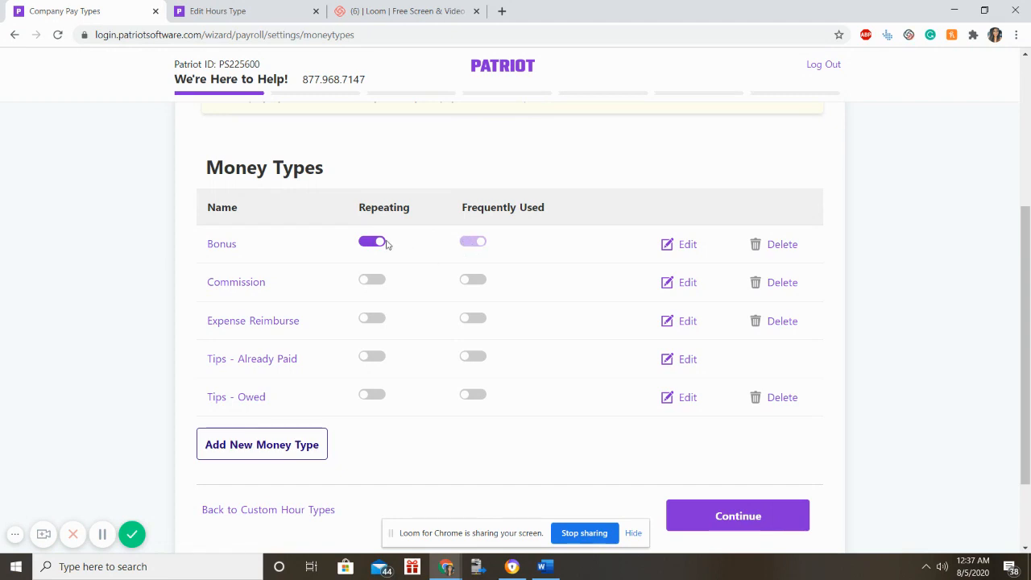
click(375, 243)
click(474, 244)
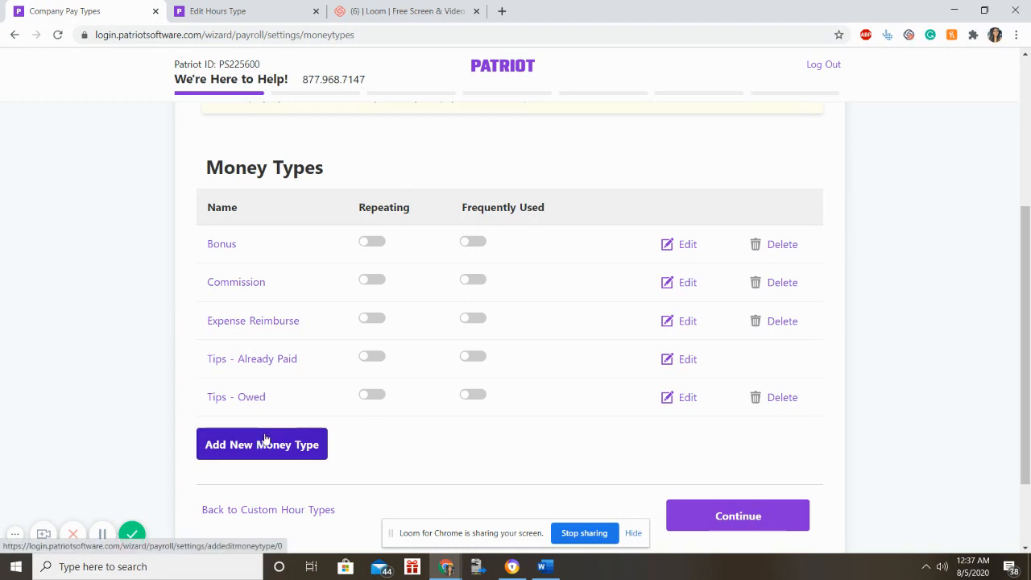
scroll(491, 426, down, 2)
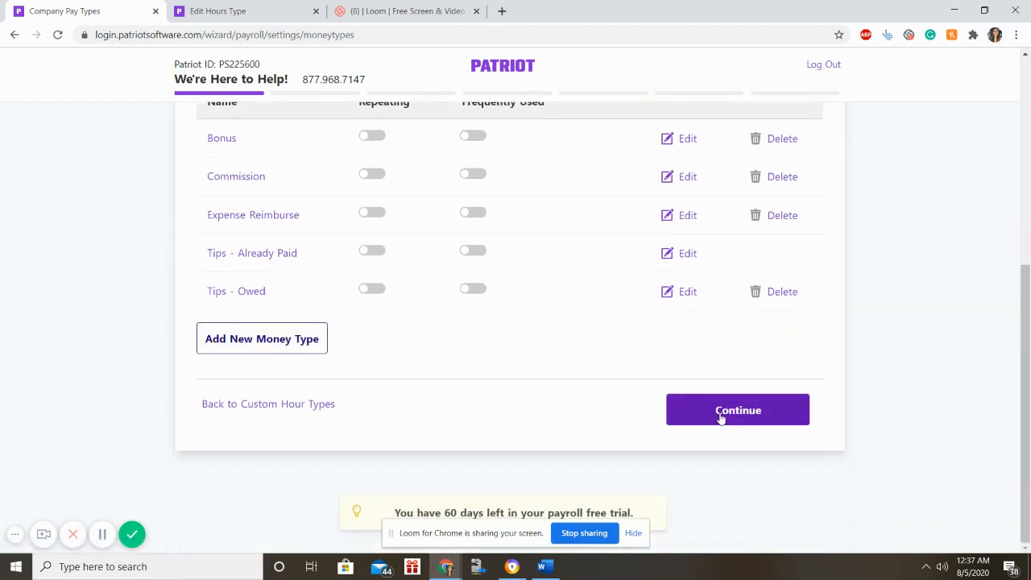
Accept the money types and answer Yes to needing employee deductions.
click(721, 416)
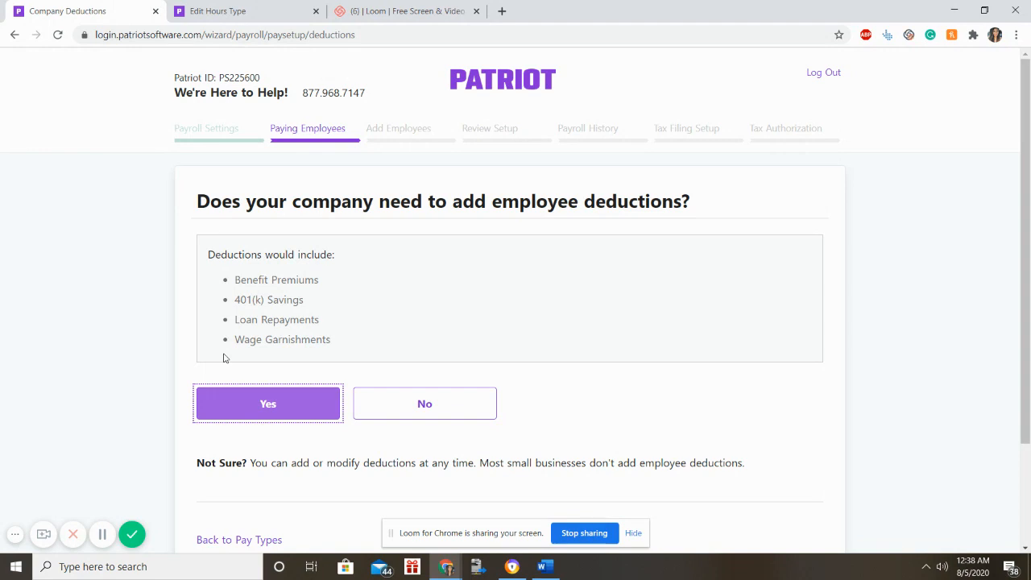
click(274, 395)
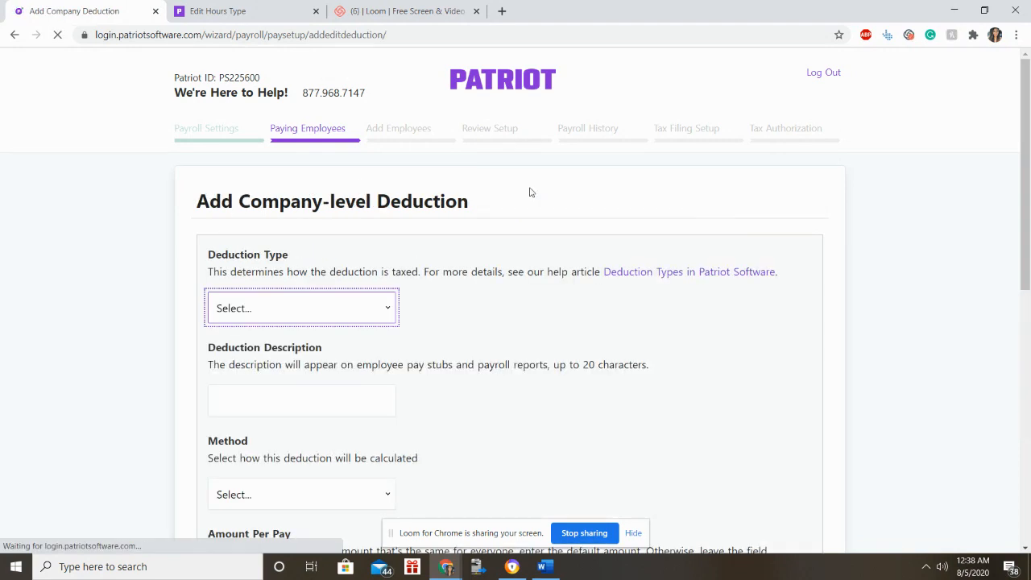
Choose 401(k) as the deduction type with description 'Retirement Plan Dedu'.
click(345, 309)
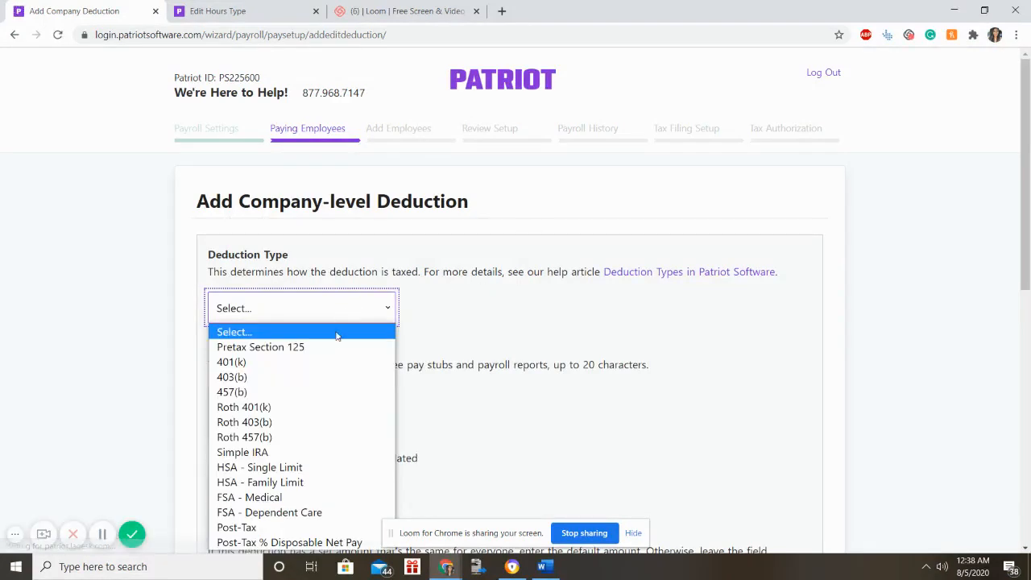
click(320, 362)
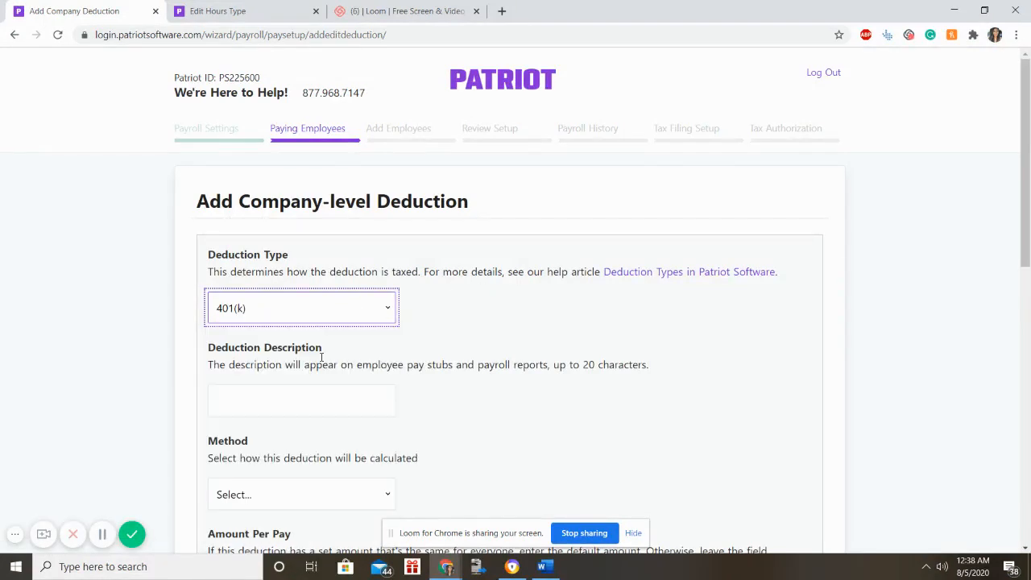
click(307, 408)
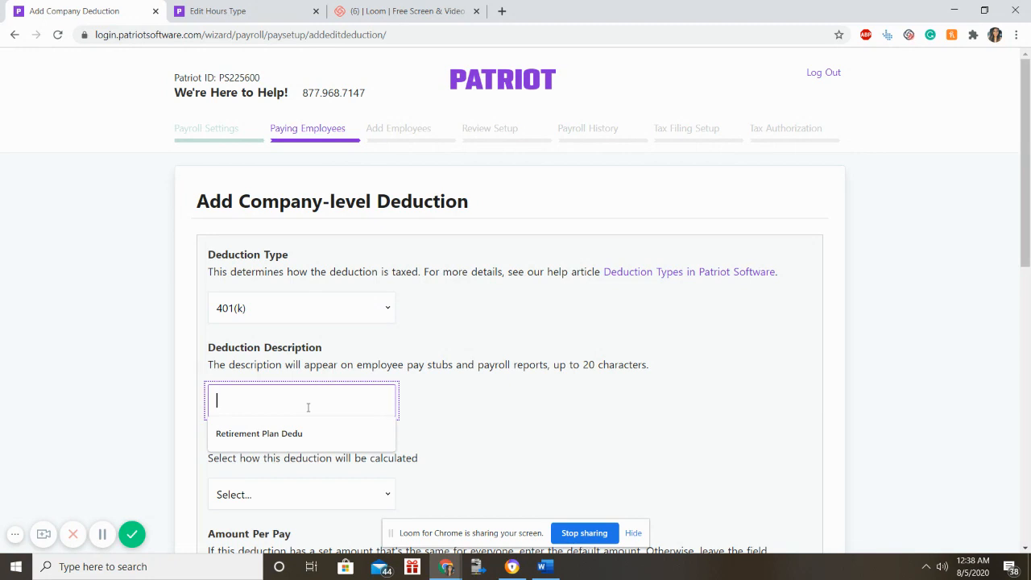
text(Retirement Plan Dedu)
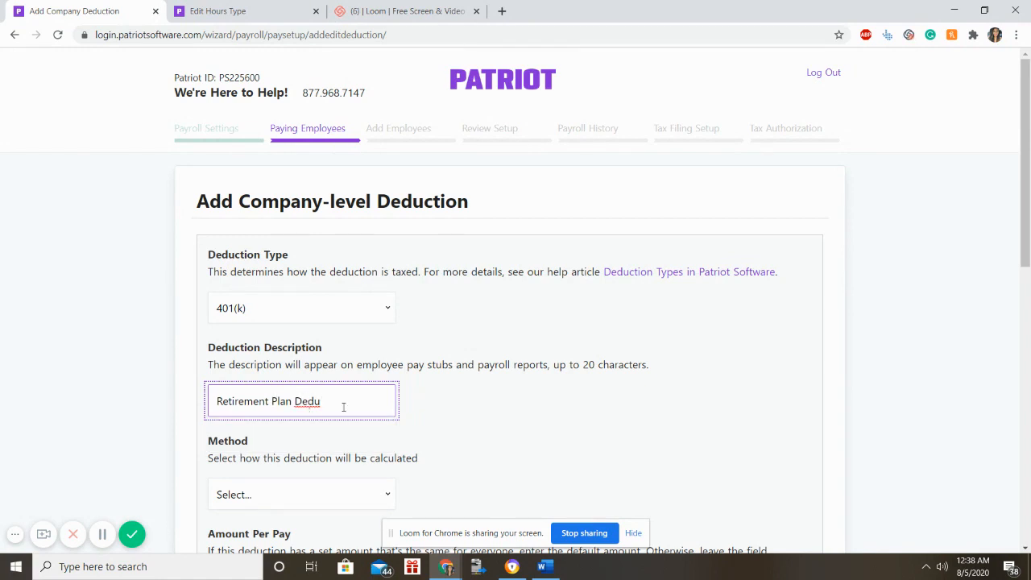
Set the method to Fixed Dollar, keep W-2 Box 12 code D, and submit the deduction.
scroll(642, 389, down, 2)
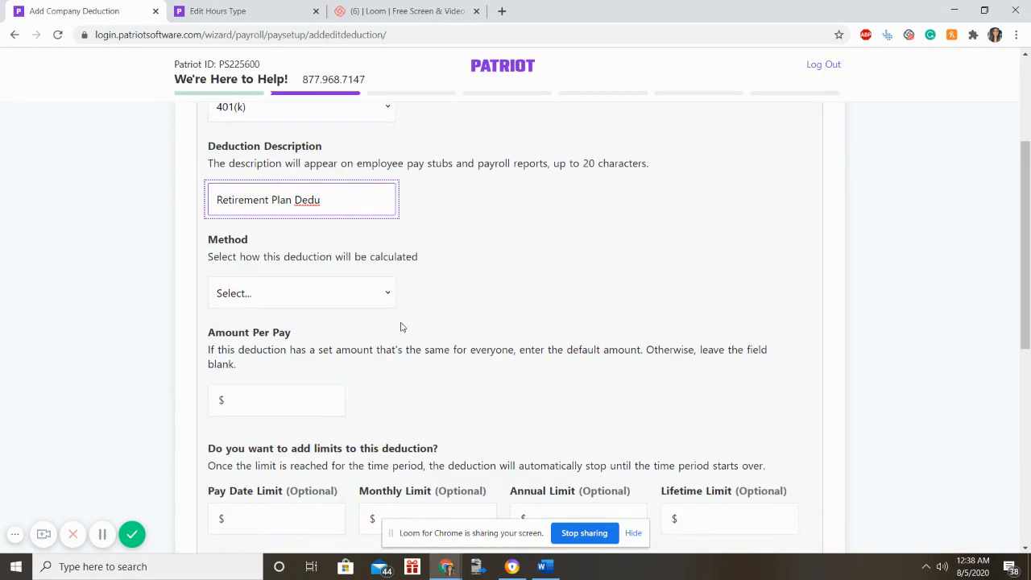
click(385, 295)
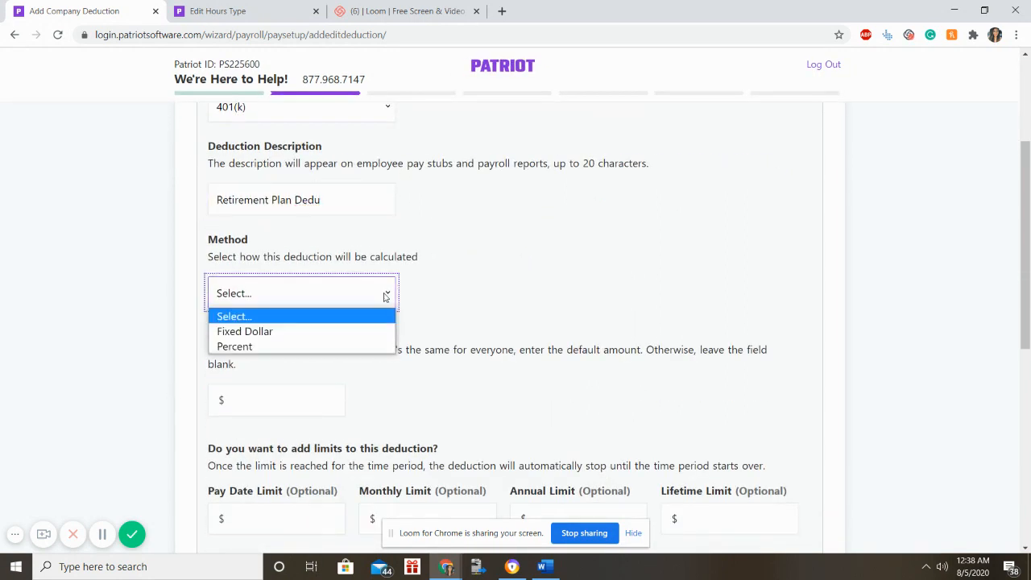
click(330, 333)
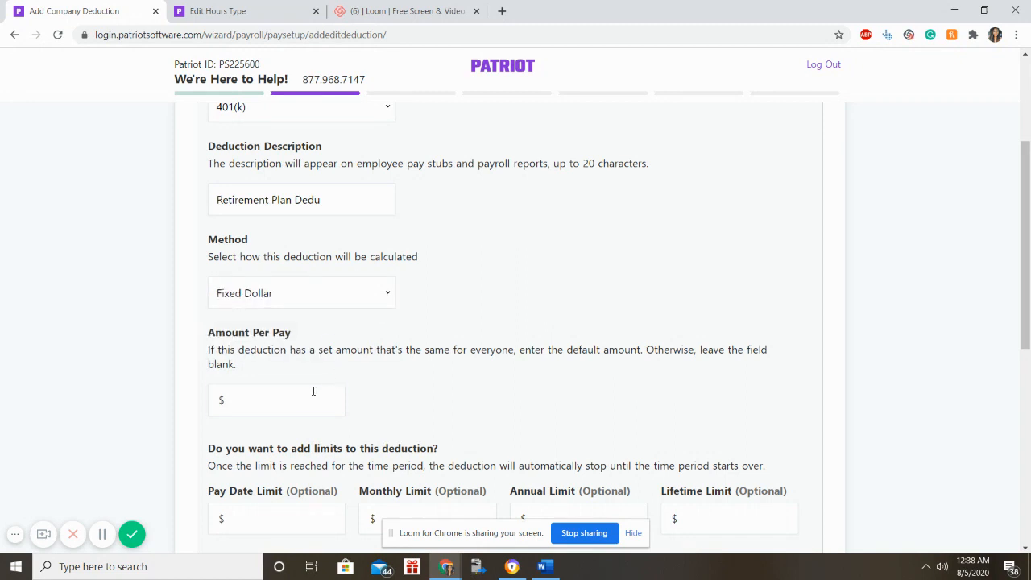
click(314, 390)
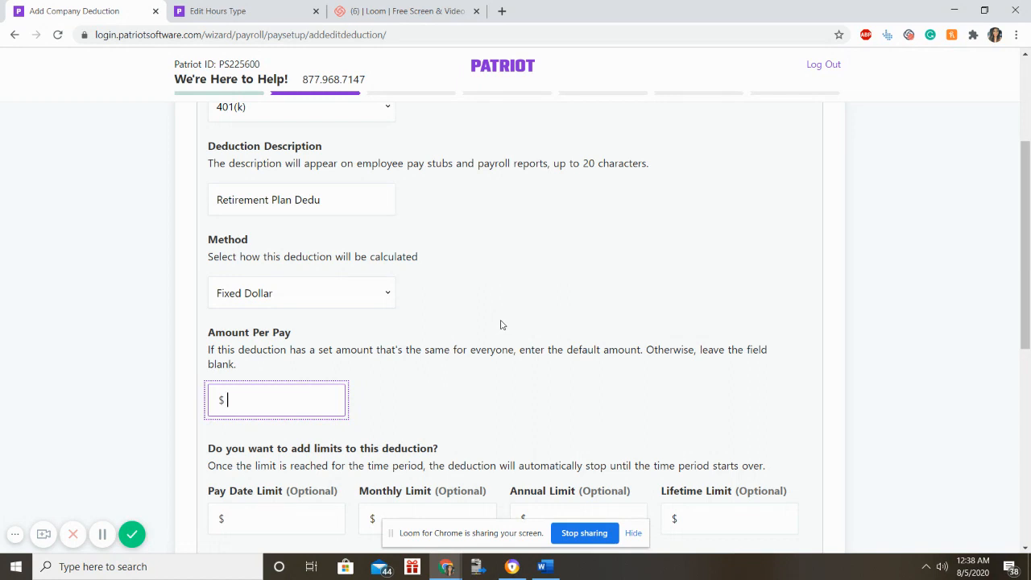
scroll(362, 322, down, 1)
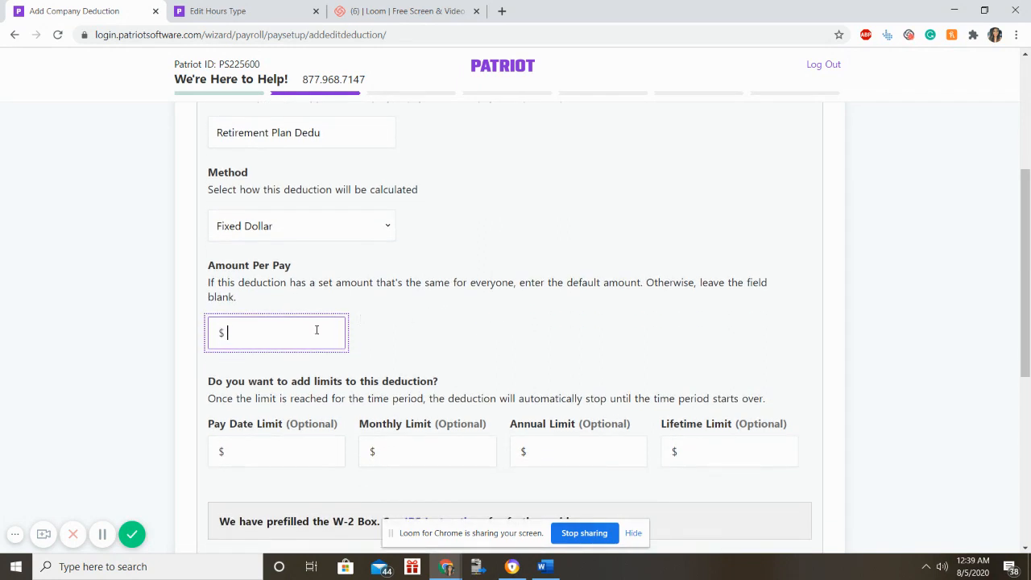
scroll(315, 327, down, 3)
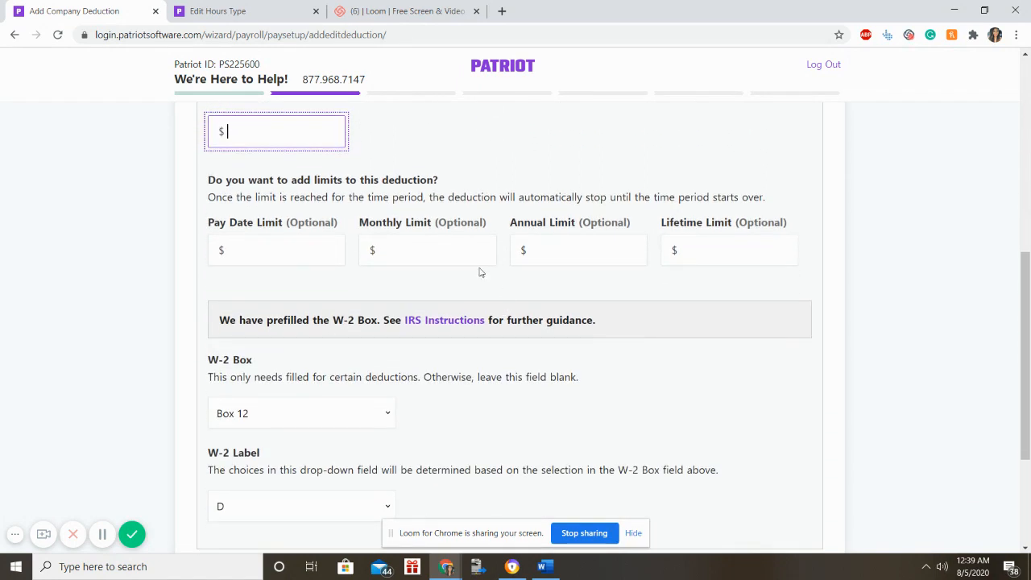
scroll(265, 246, down, 2)
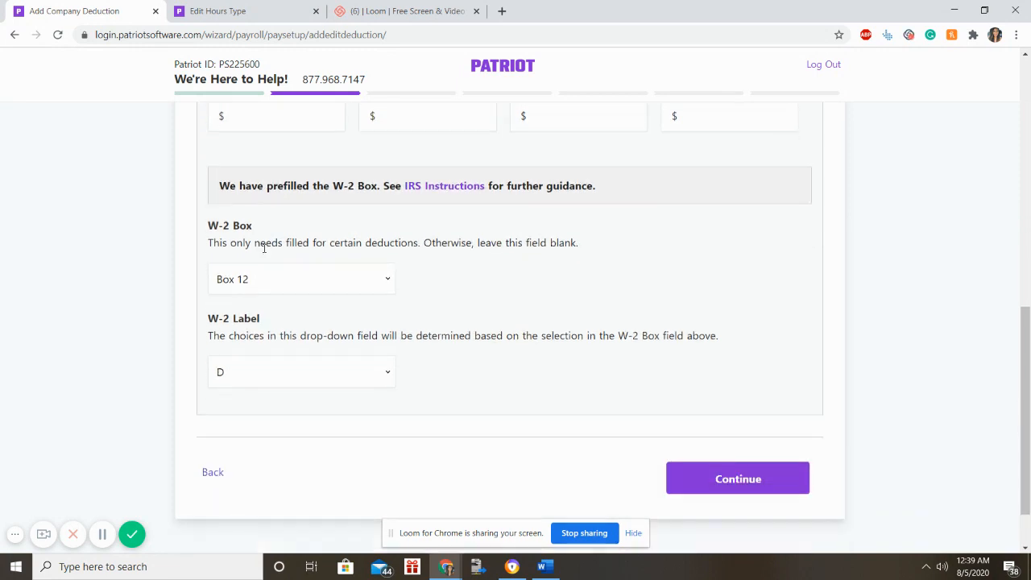
scroll(265, 247, up, 2)
scroll(310, 297, down, 2)
click(745, 470)
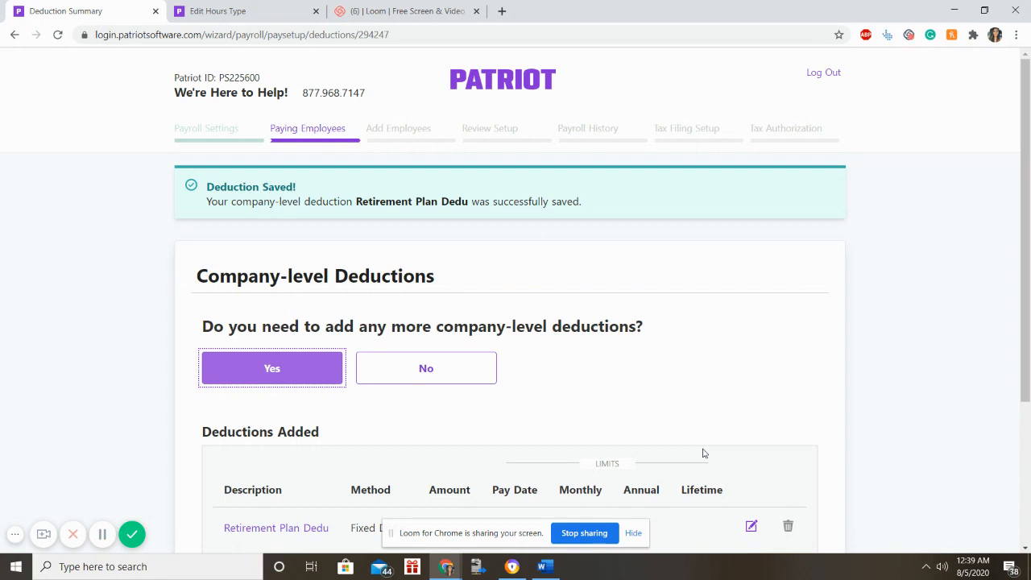
Decline adding any more company-level deductions.
click(388, 360)
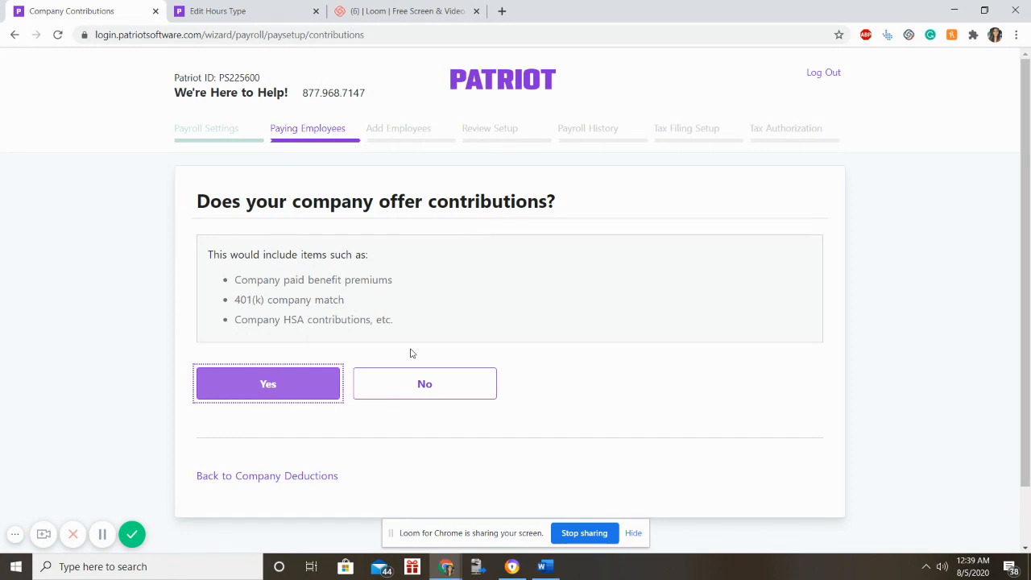
Add a company contribution described 'Retirement Contribut', linked to the Retirement Plan Dedu deduction.
click(271, 381)
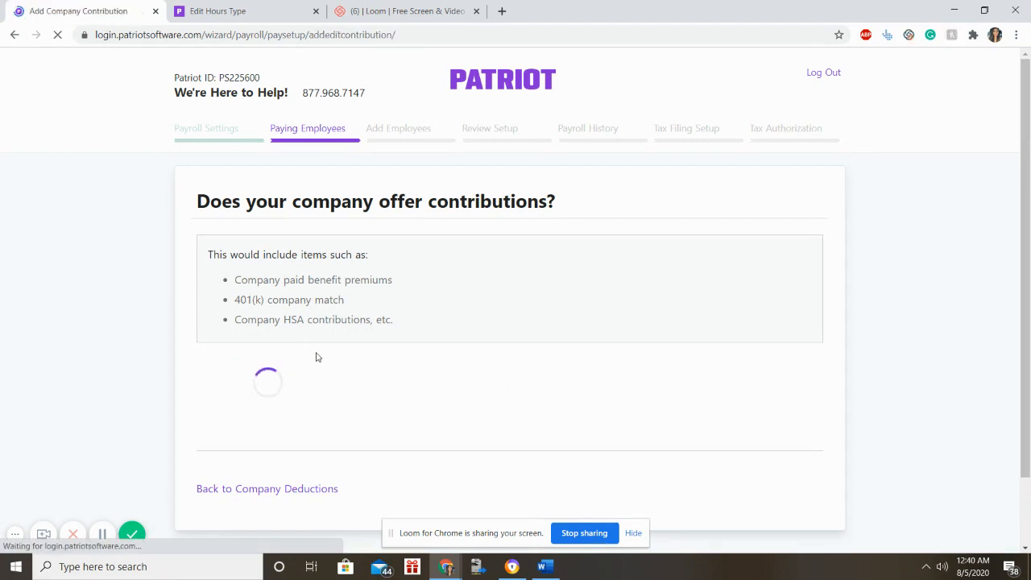
click(349, 304)
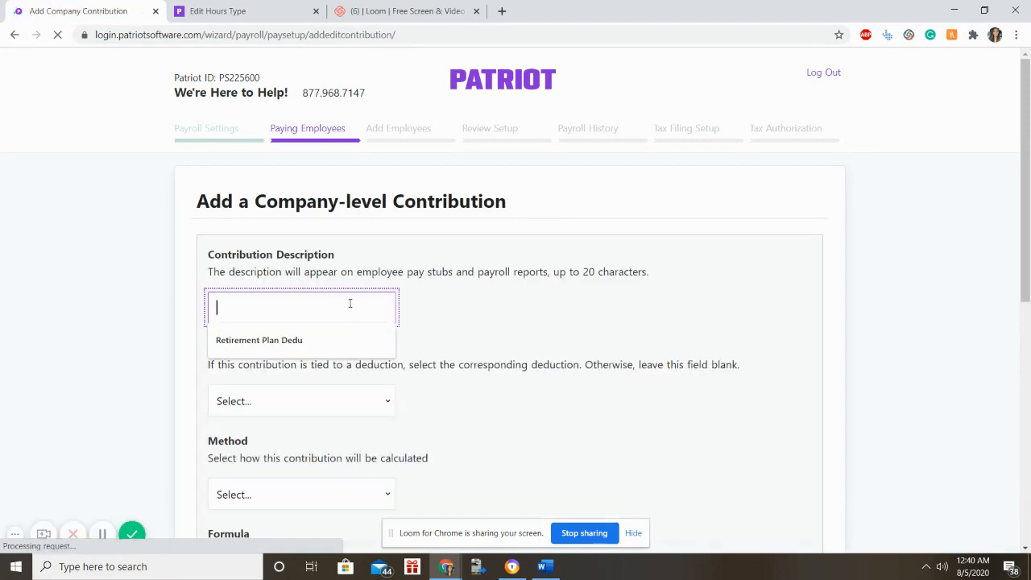
text(Retiem)
key(BackSpace)
key(BackSpace)
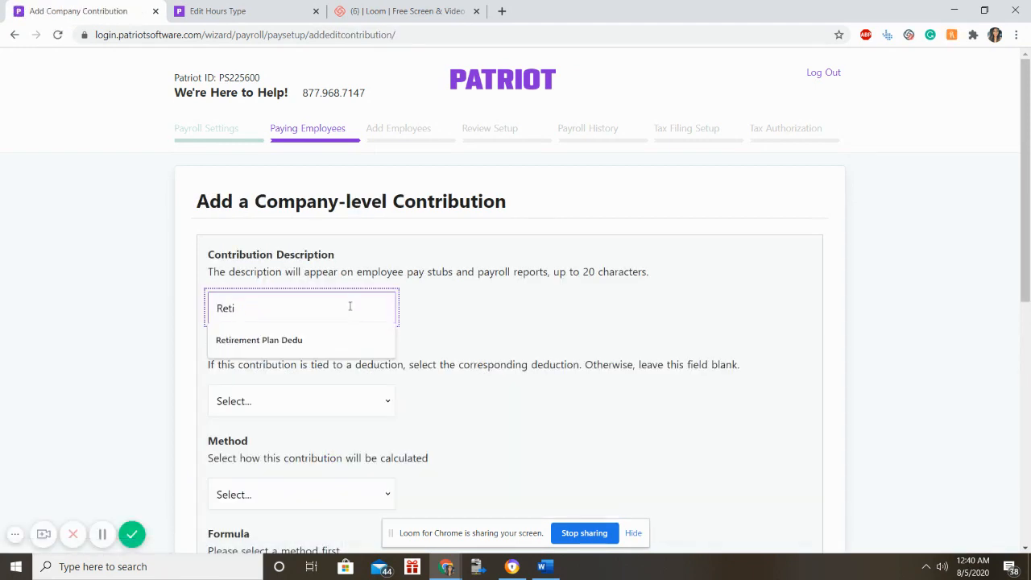
text(rement Contrinu)
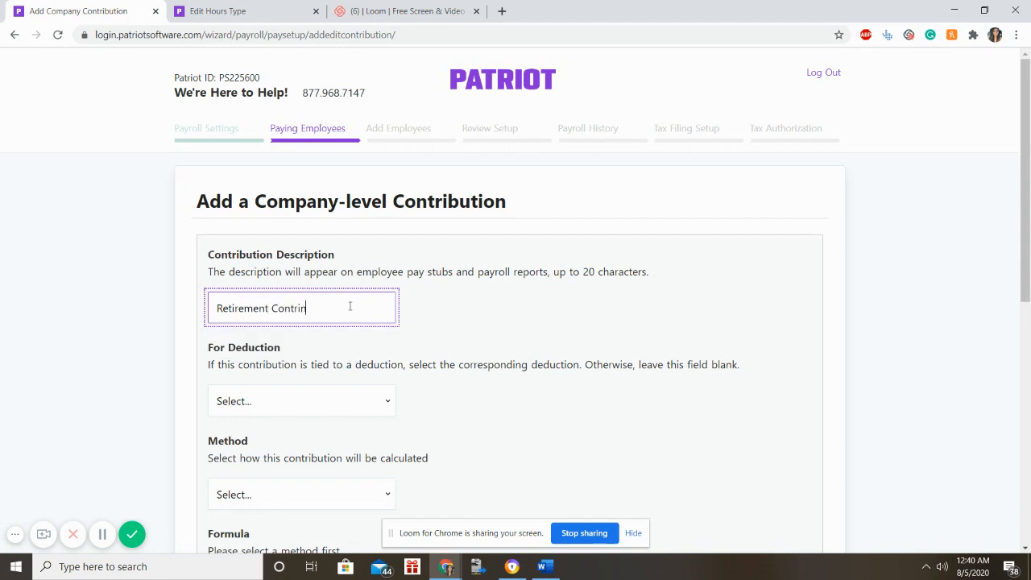
key(BackSpace)
key(BackSpace)
text(but)
click(319, 398)
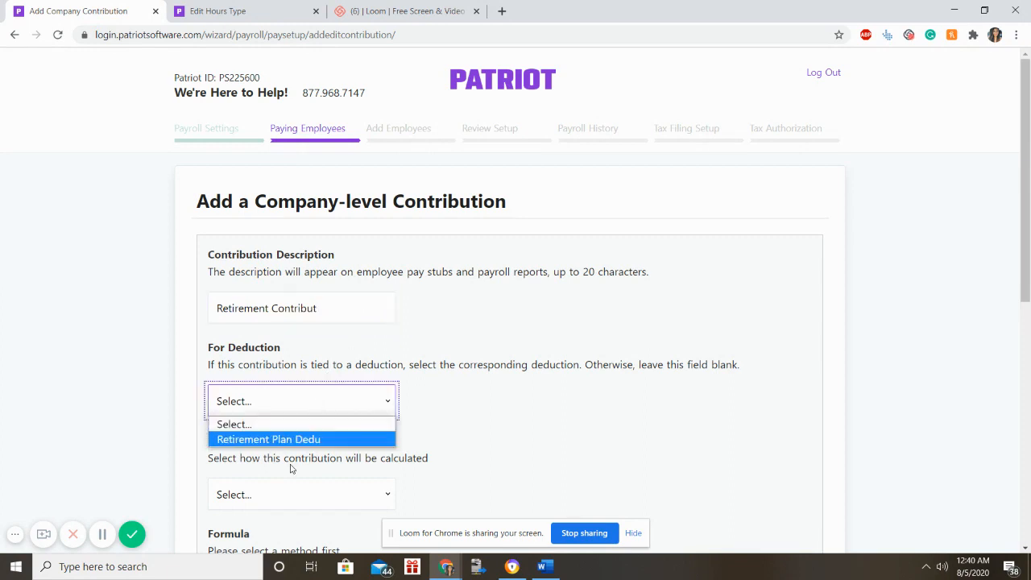
click(289, 440)
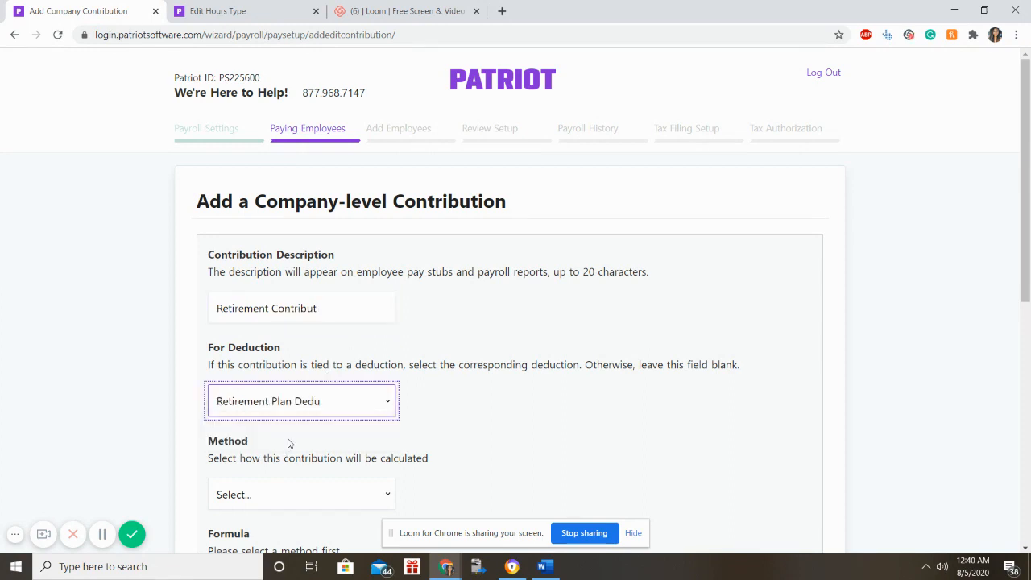
scroll(551, 446, down, 2)
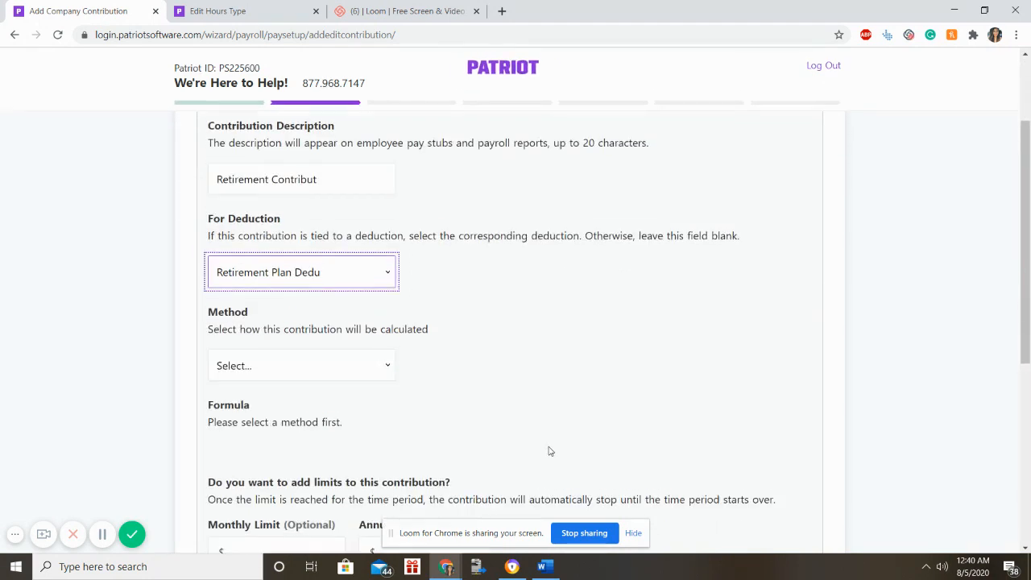
Set the contribution to Fixed Dollar, 250 per pay, Not Taxable, and save it.
click(328, 363)
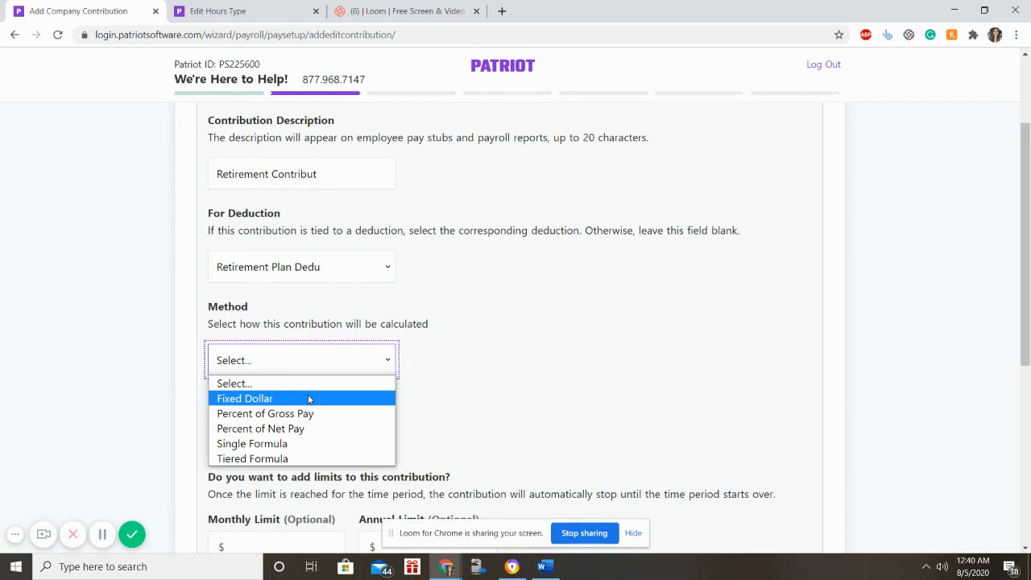
click(308, 399)
click(314, 367)
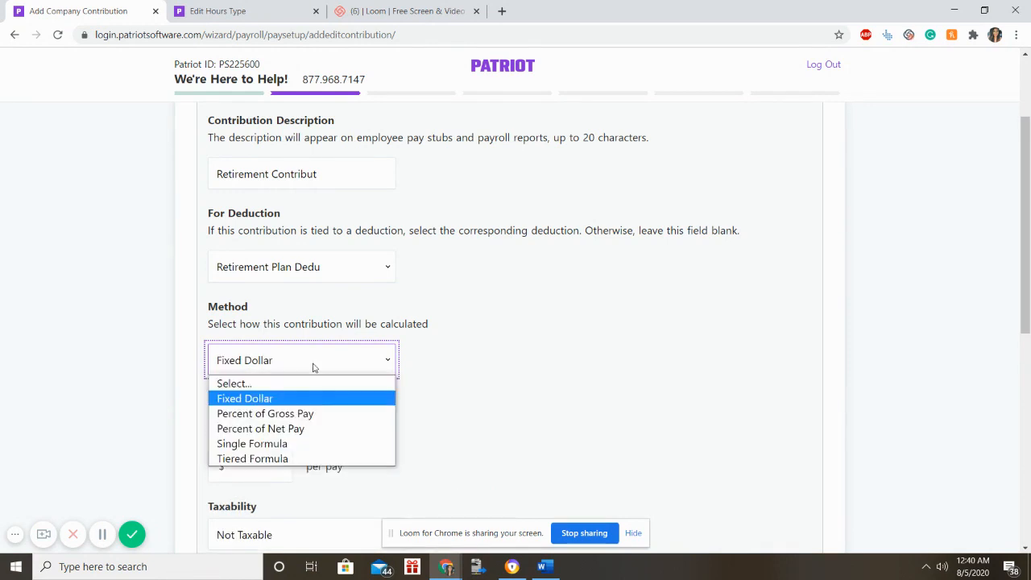
click(326, 398)
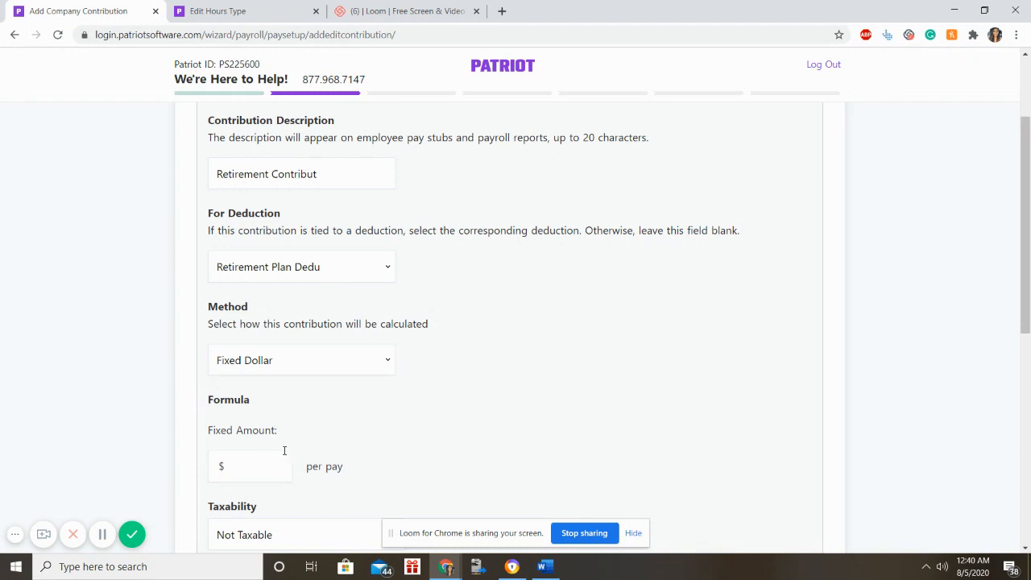
click(250, 466)
scroll(442, 412, down, 2)
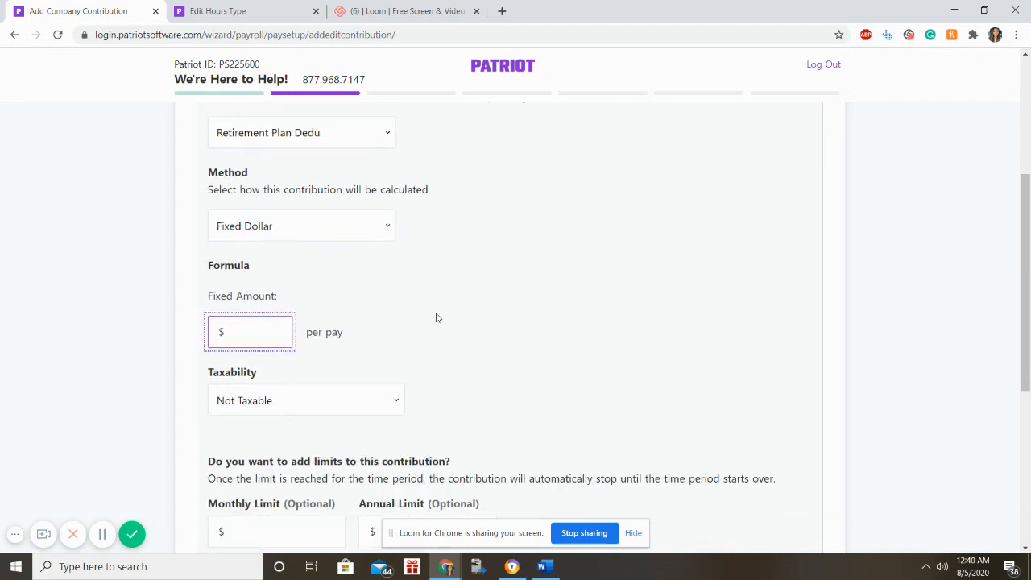
text(250)
scroll(396, 393, down, 4)
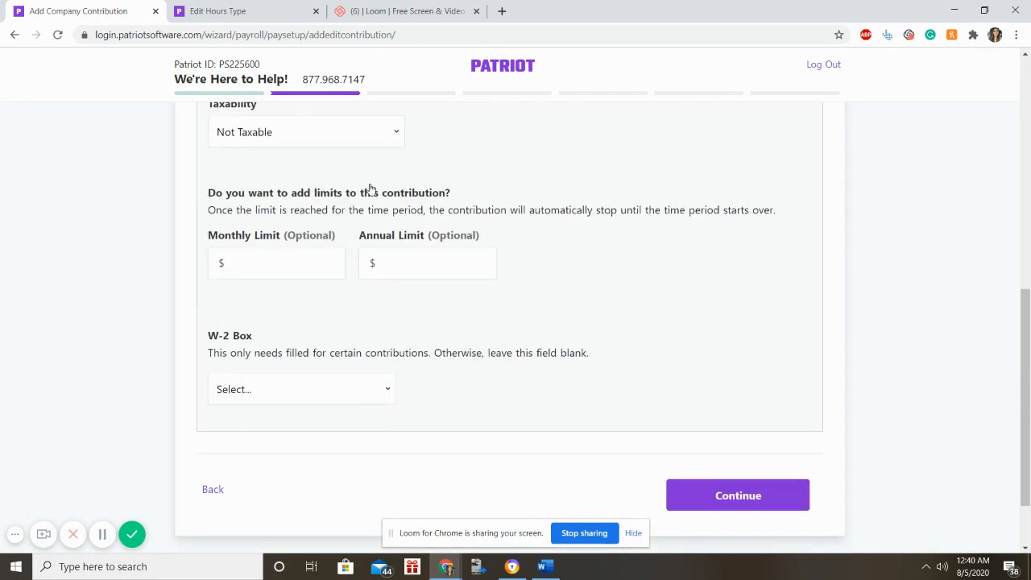
click(350, 118)
click(556, 148)
click(352, 130)
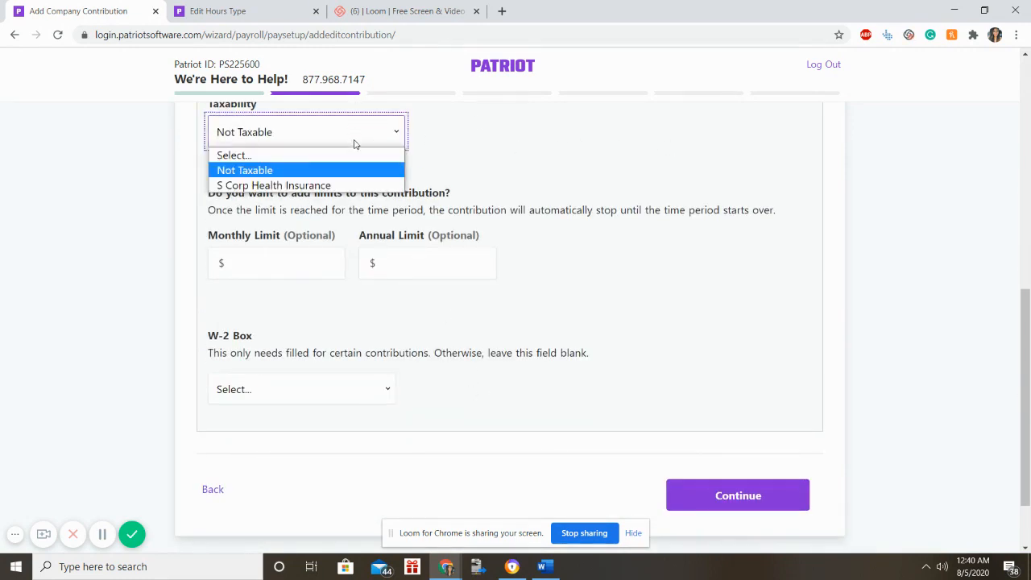
click(349, 175)
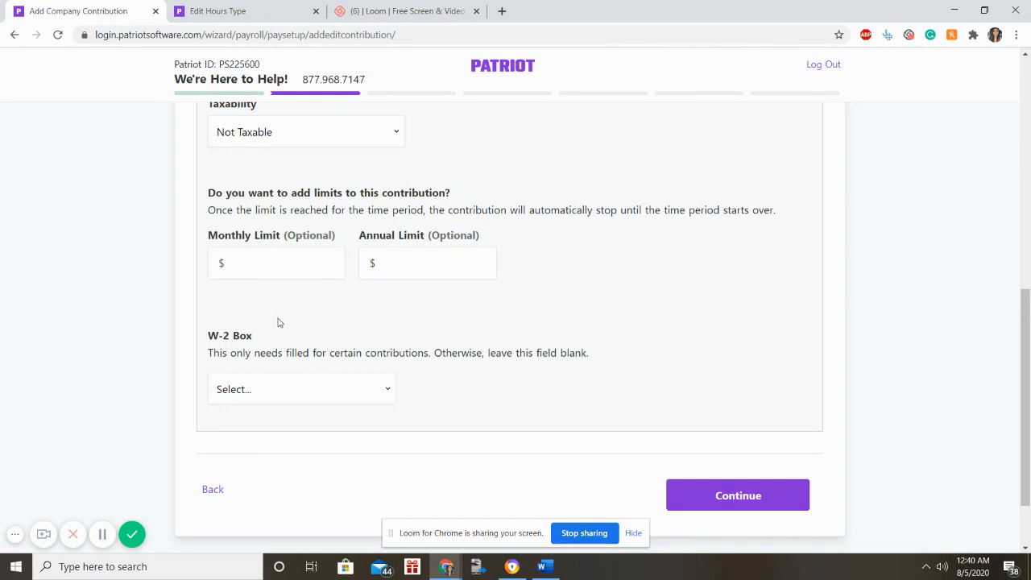
click(687, 508)
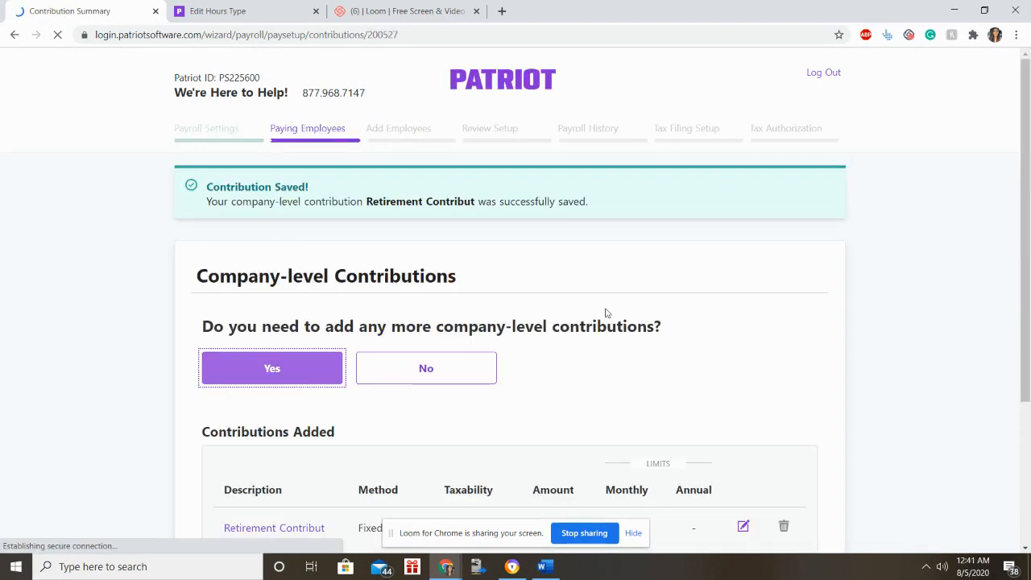
Decline adding any further company contributions.
scroll(605, 313, down, 1)
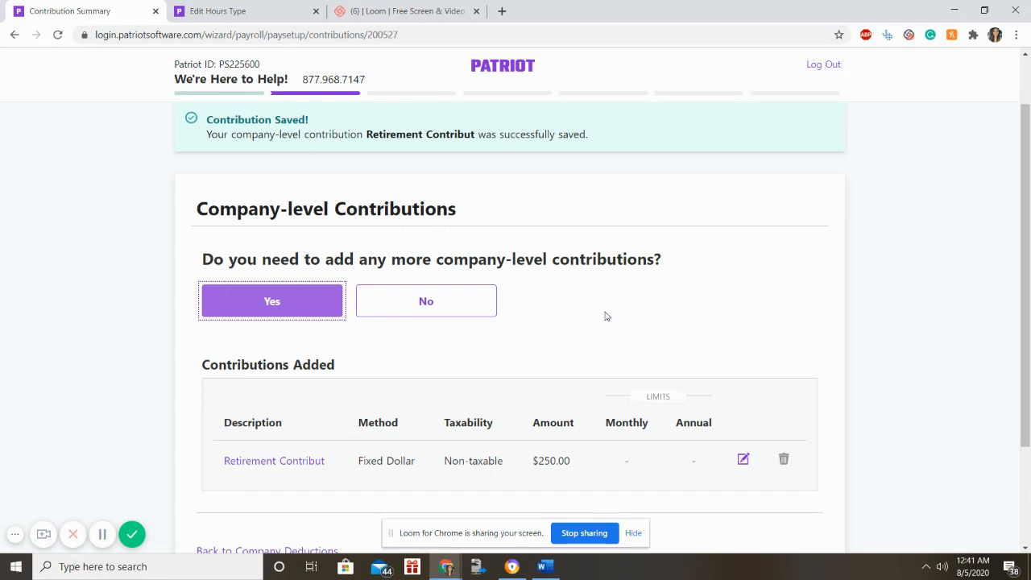
scroll(606, 315, down, 1)
scroll(556, 274, up, 2)
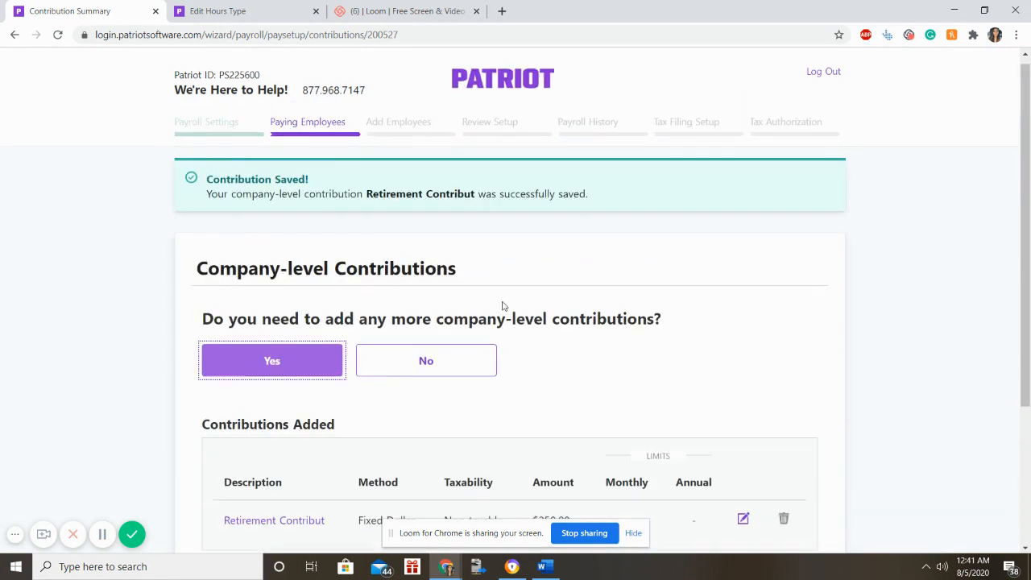
click(471, 369)
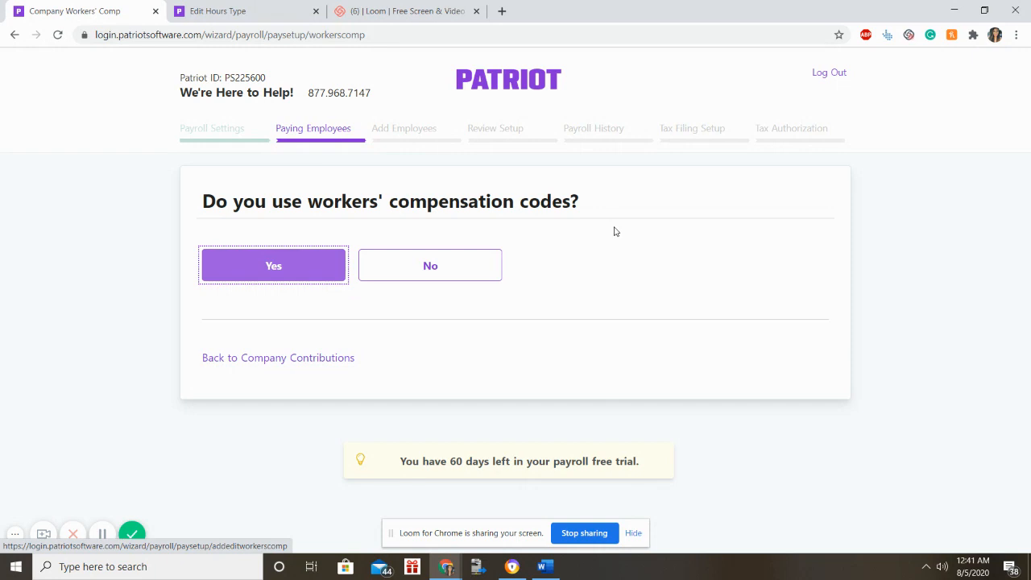
Add and save workers' compensation code dd for state FL, then continue.
key(space)
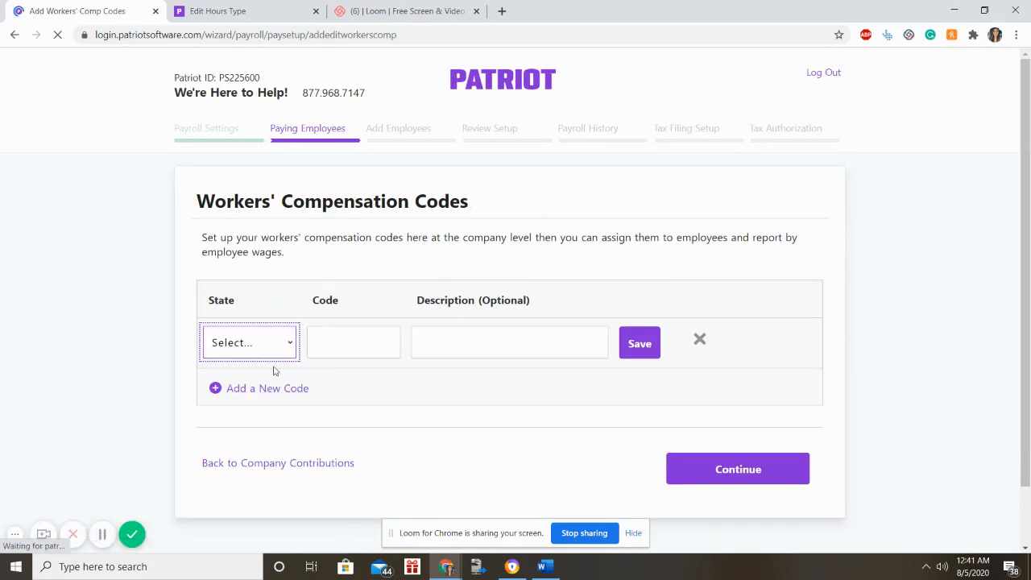
click(263, 345)
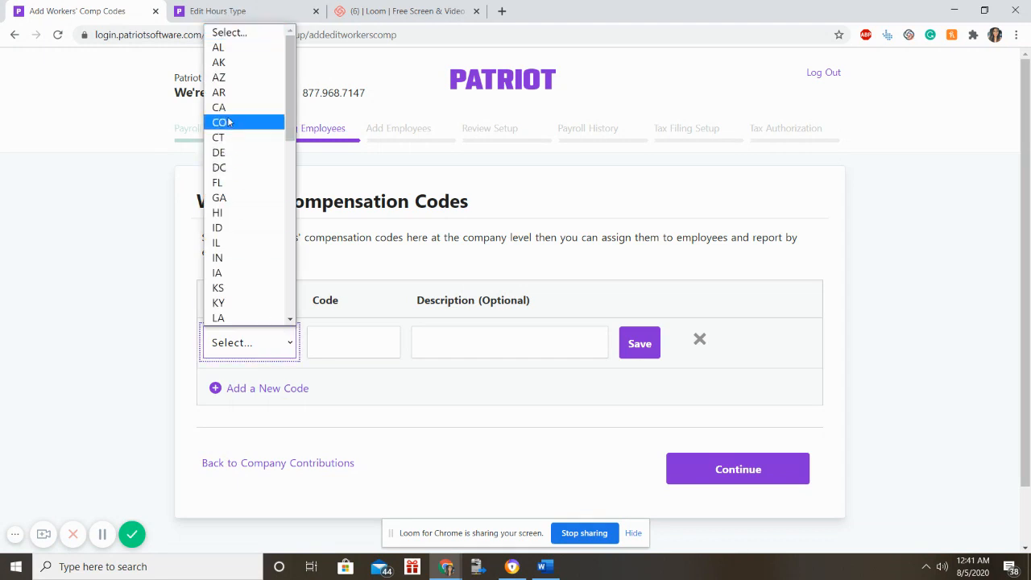
click(258, 182)
click(353, 345)
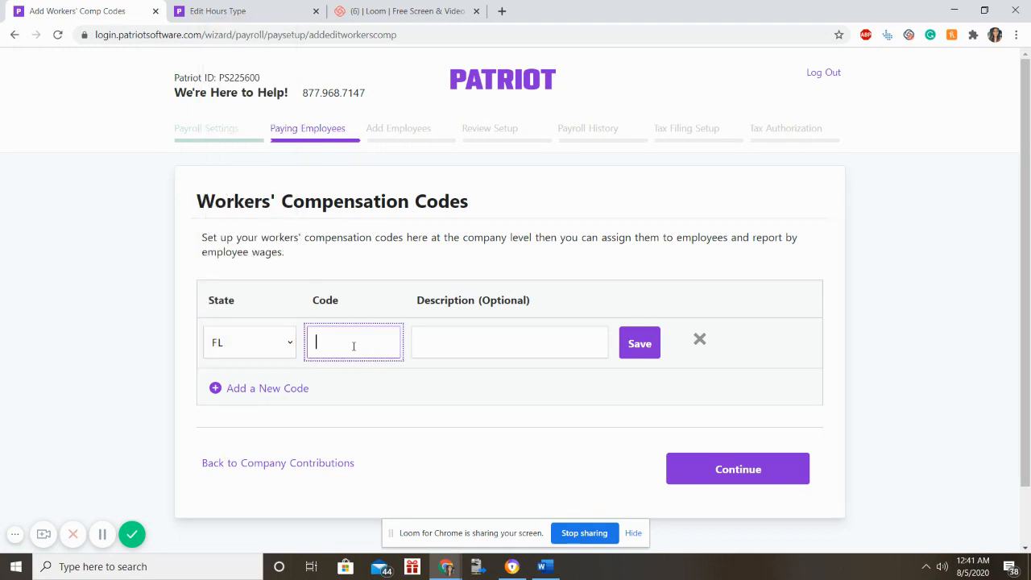
text(dd)
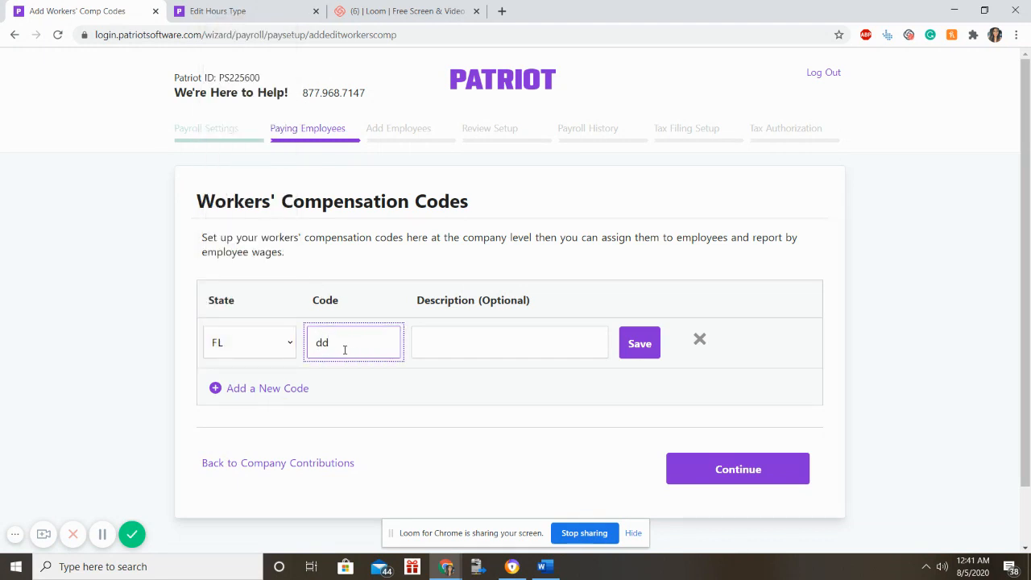
click(419, 344)
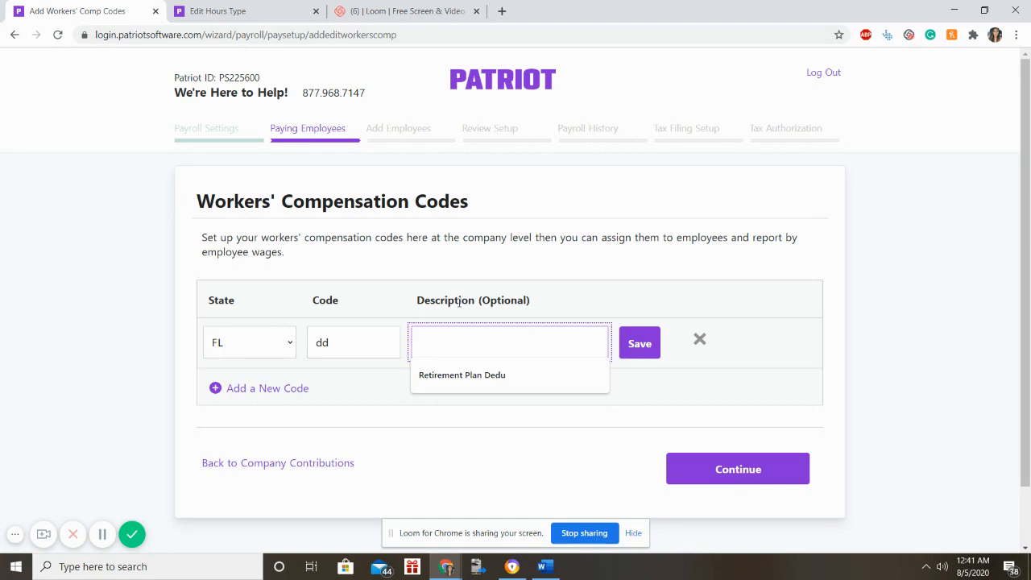
click(567, 290)
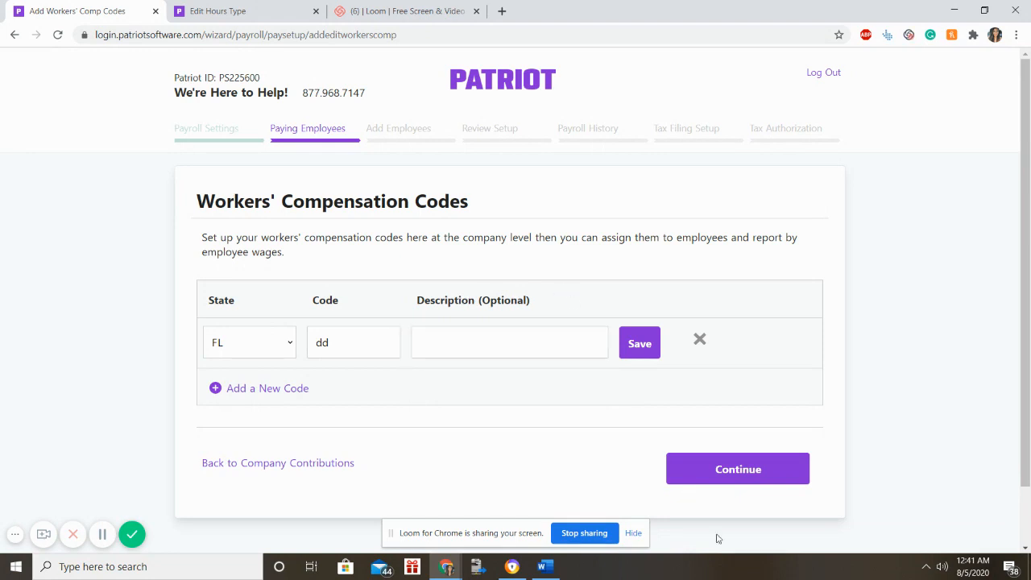
click(767, 477)
click(549, 350)
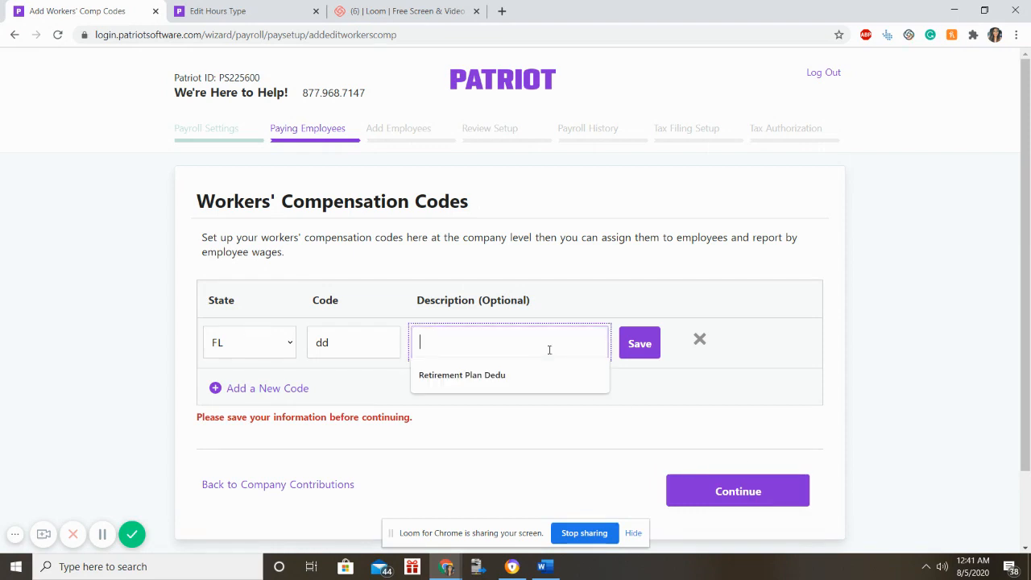
click(632, 343)
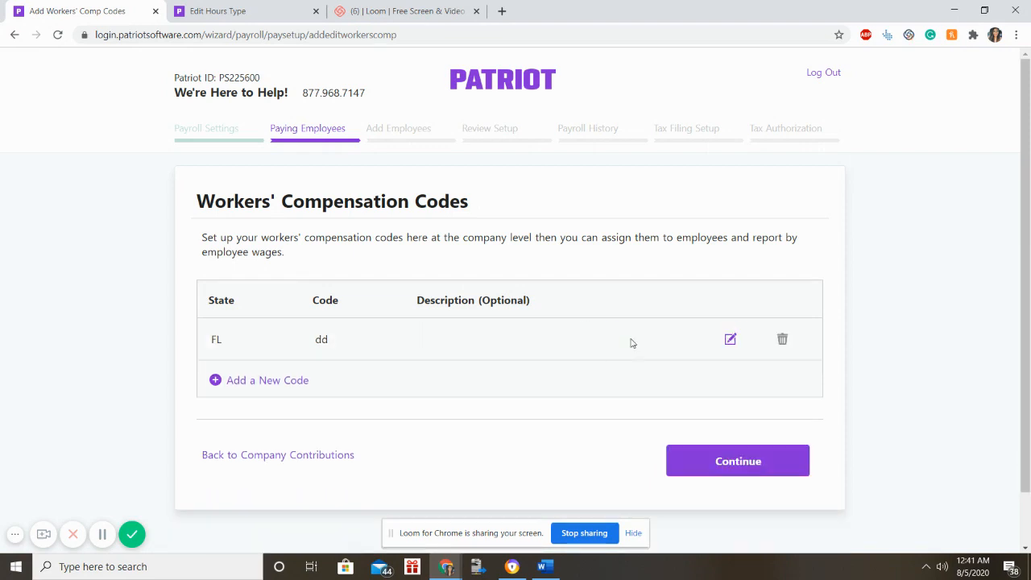
click(699, 460)
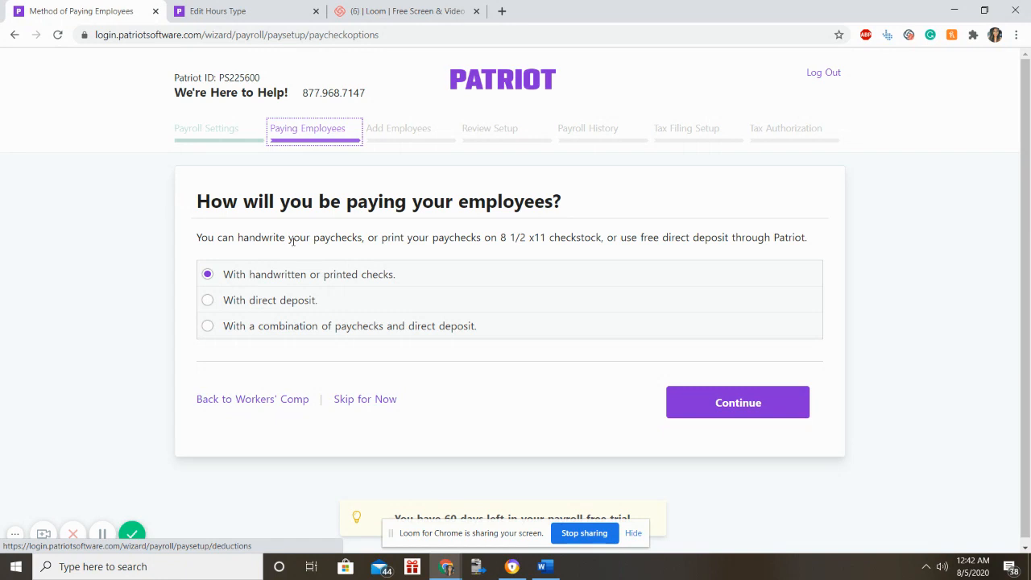
Choose a combination of paychecks and direct deposit as the payment method and continue.
click(286, 301)
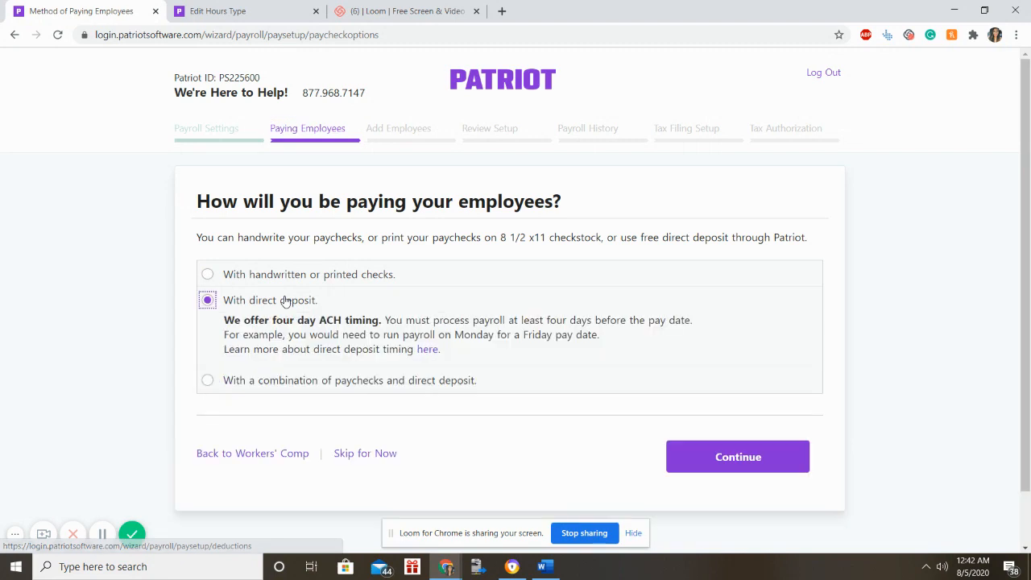
click(243, 382)
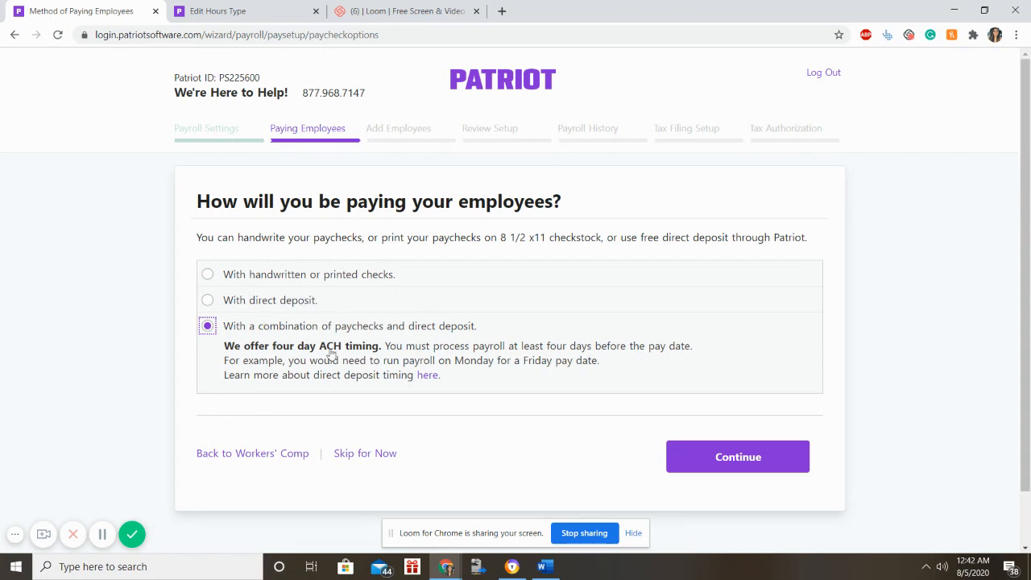
click(739, 457)
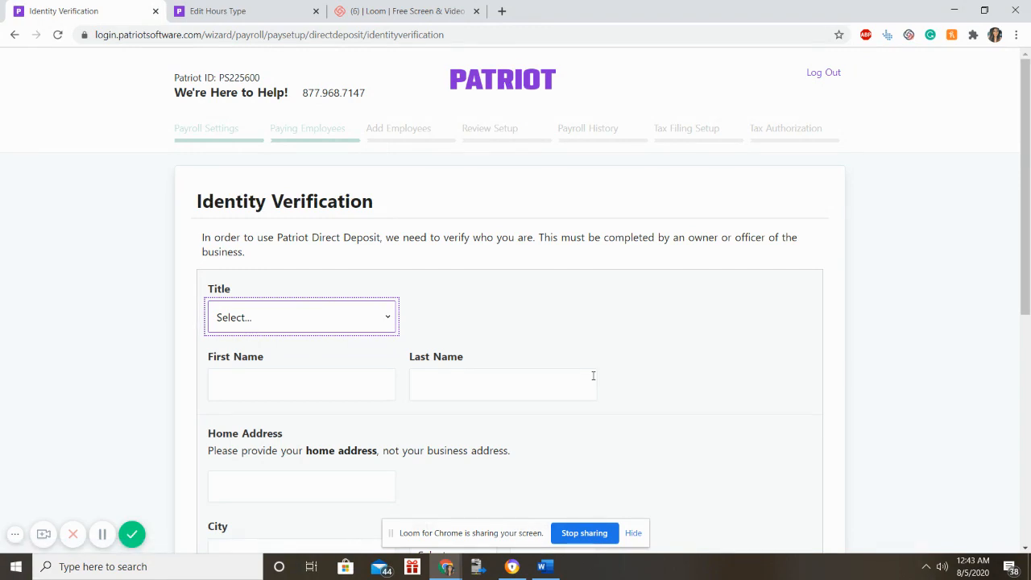
Look over the Identity Verification form without filling it, then return to the payment method question.
scroll(649, 258, down, 2)
scroll(651, 257, up, 2)
click(370, 382)
scroll(491, 353, down, 3)
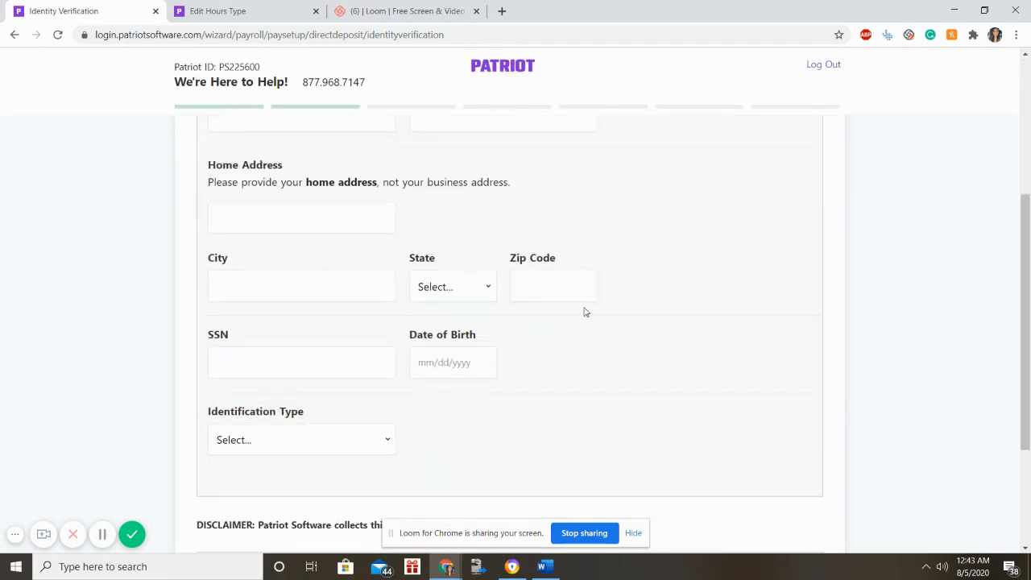
scroll(407, 358, down, 2)
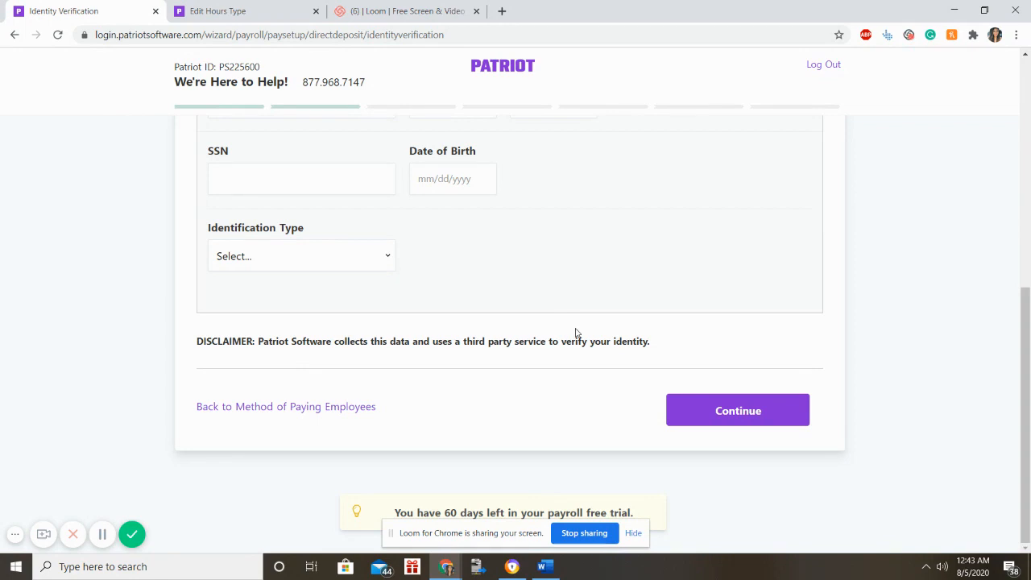
scroll(576, 331, up, 5)
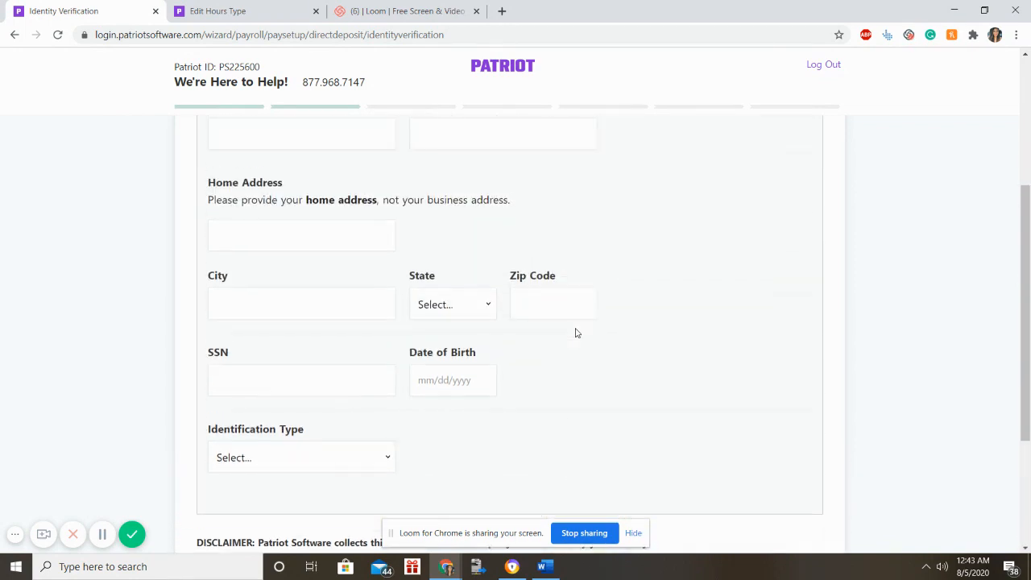
scroll(576, 329, down, 3)
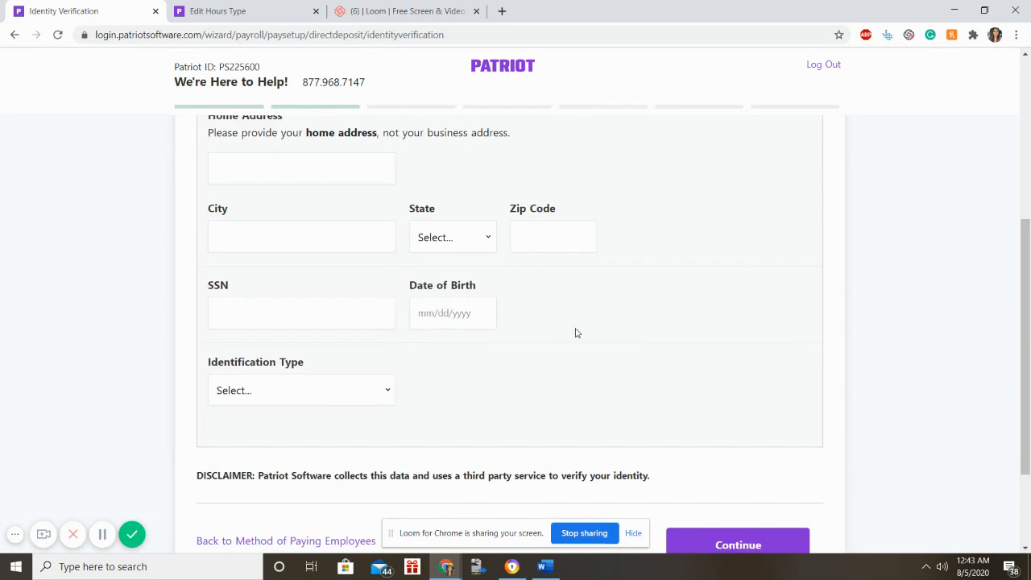
scroll(576, 330, down, 2)
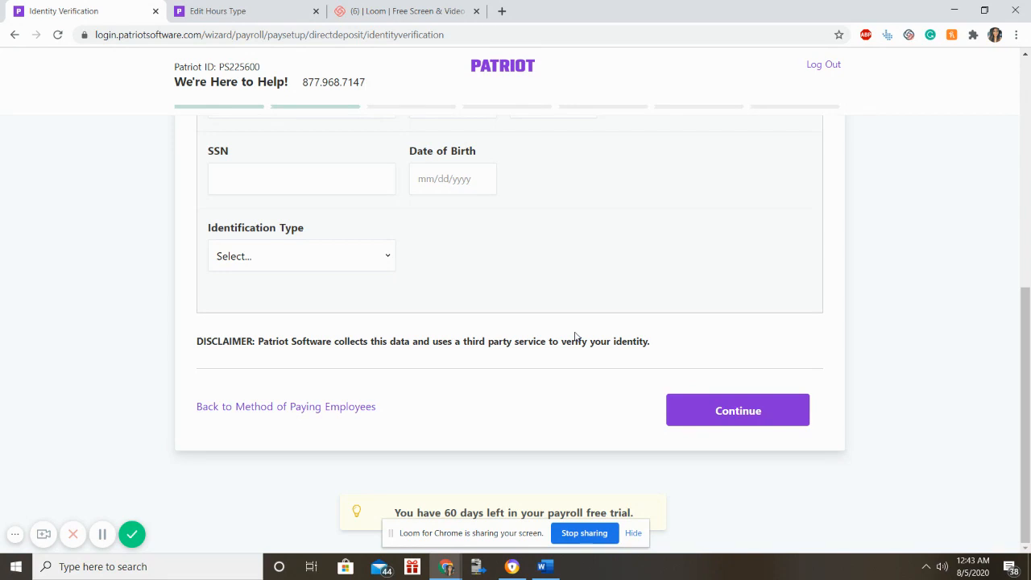
scroll(575, 337, up, 5)
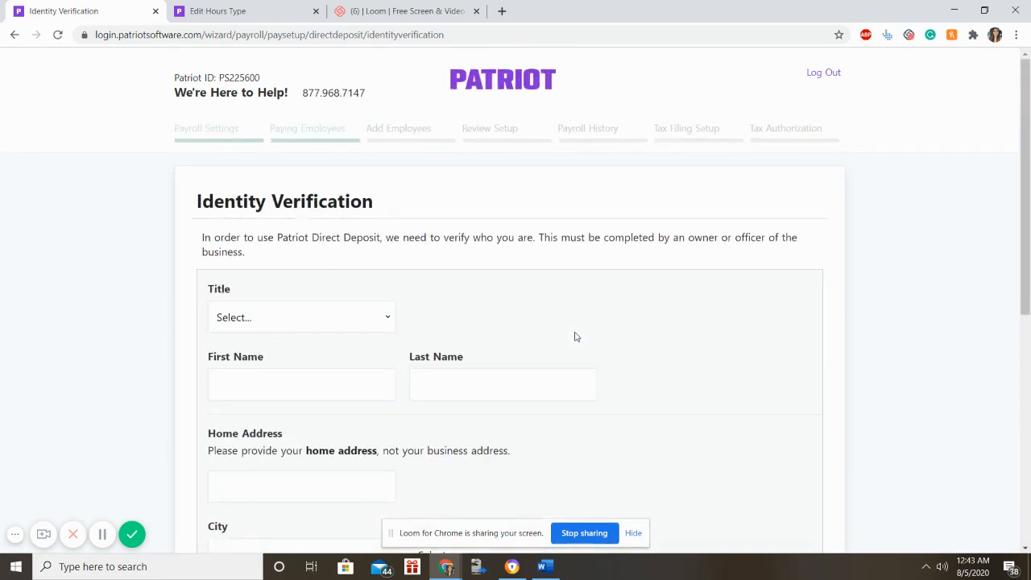
scroll(575, 337, down, 3)
scroll(576, 336, up, 3)
scroll(576, 337, down, 5)
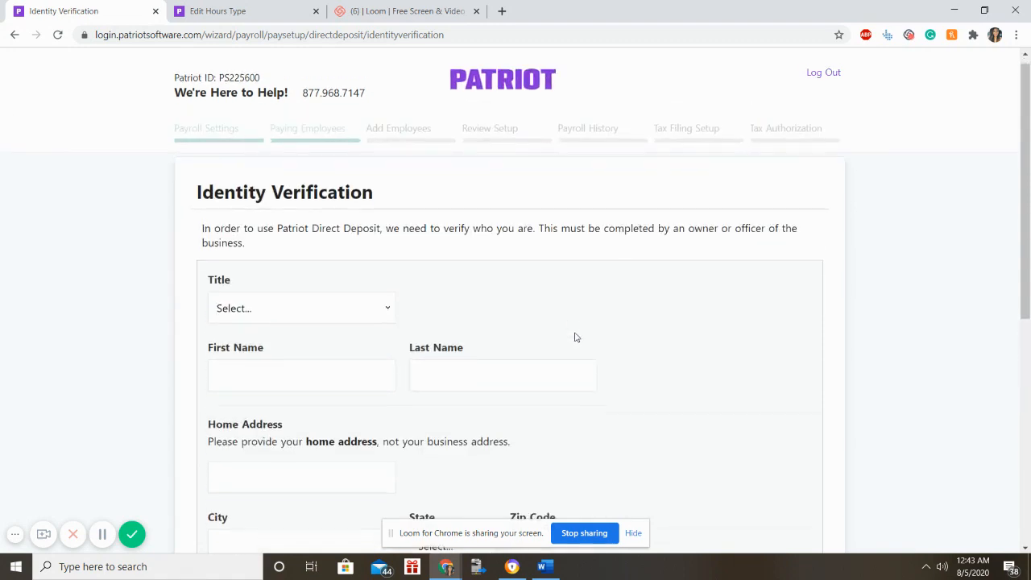
scroll(575, 336, down, 2)
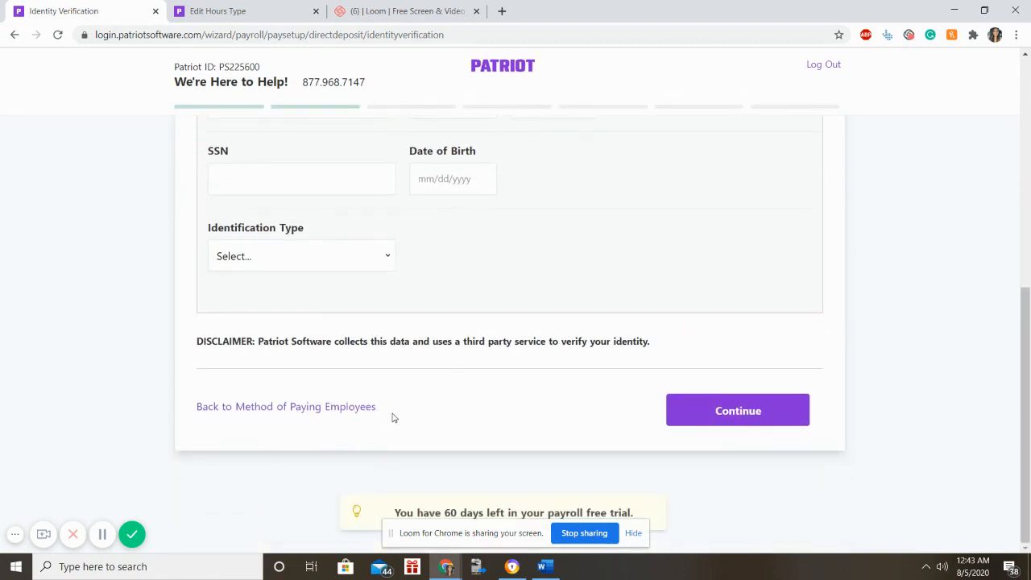
click(366, 415)
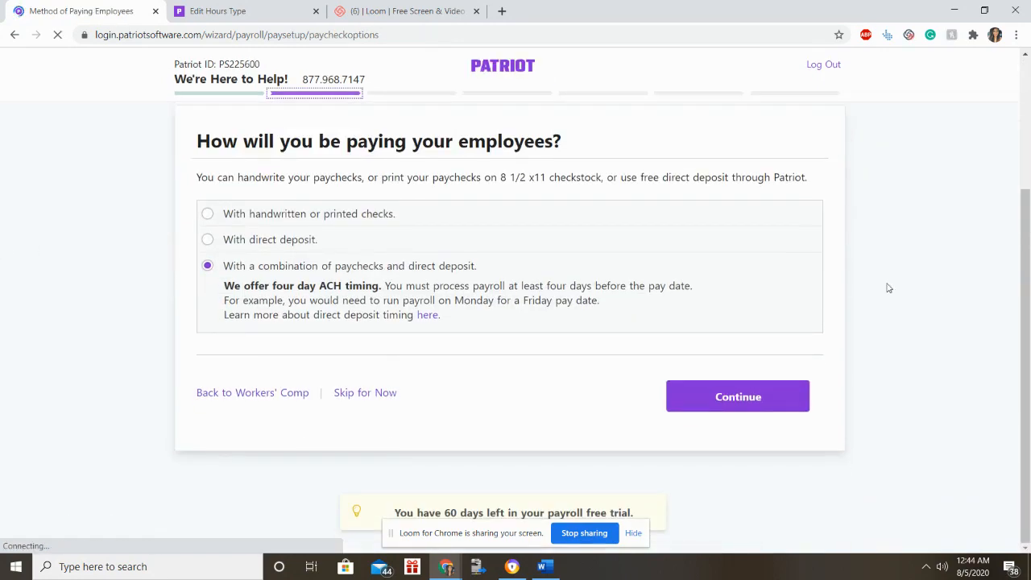
Pay employees with handwritten or printed checks and continue to the check layout.
click(227, 215)
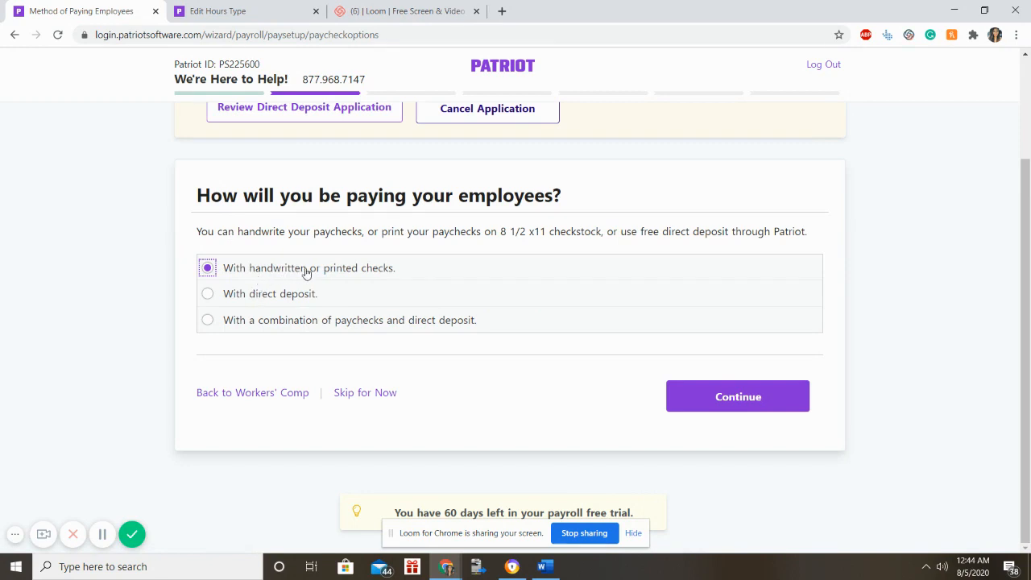
click(701, 382)
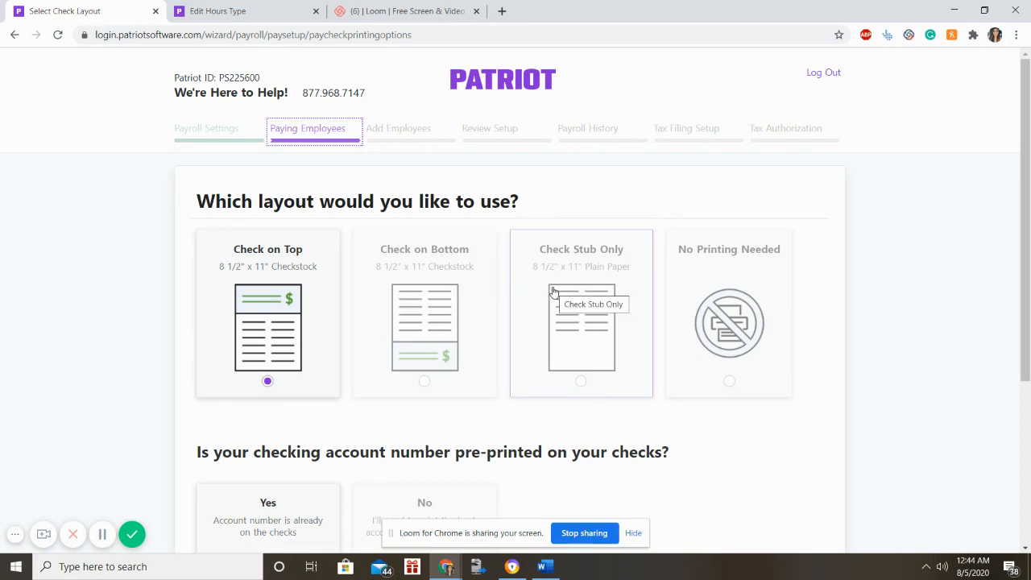
Keep Check on Top with pre-printed account numbers and continue to adding employees.
scroll(553, 292, down, 1)
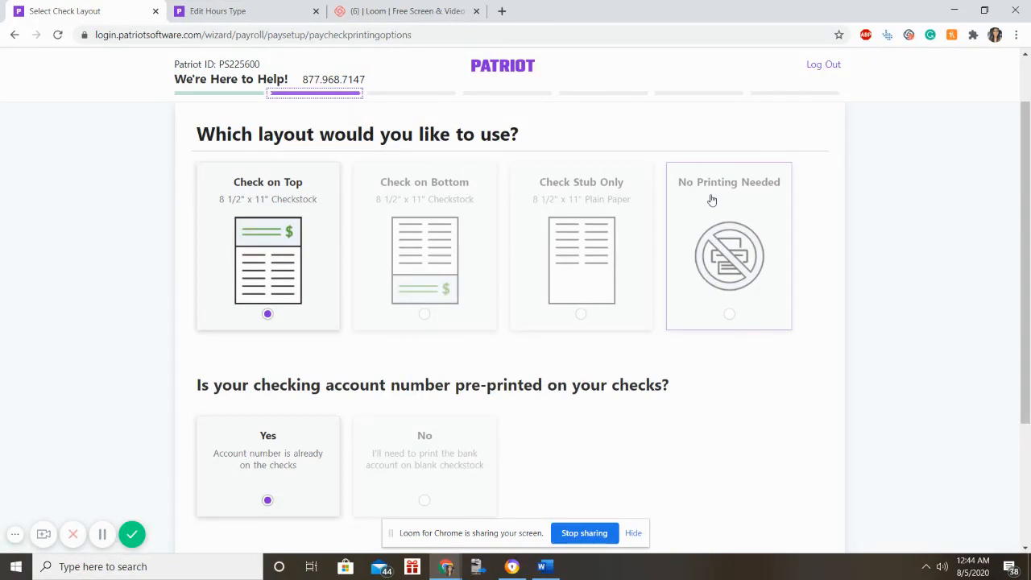
scroll(712, 203, down, 2)
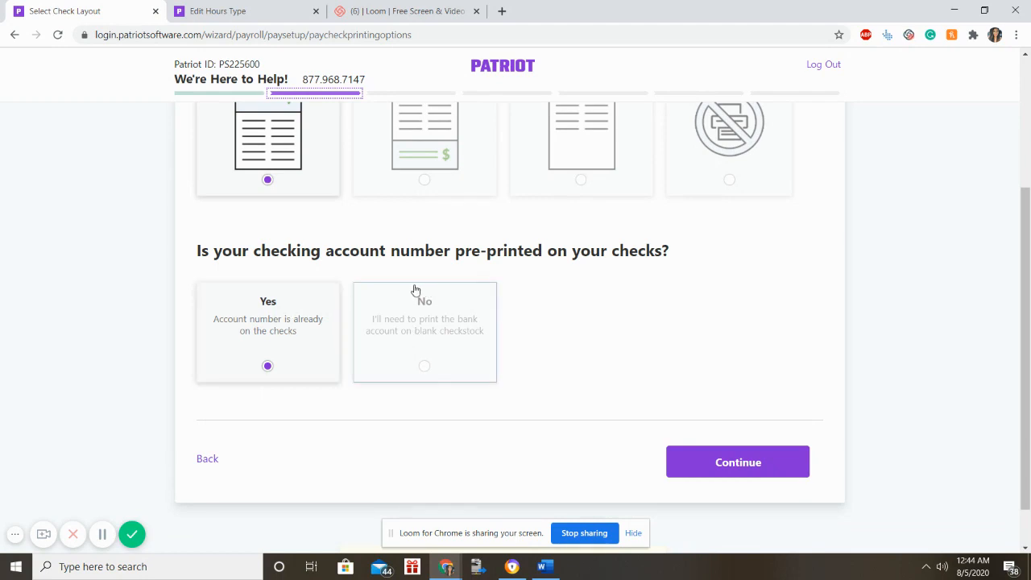
click(711, 461)
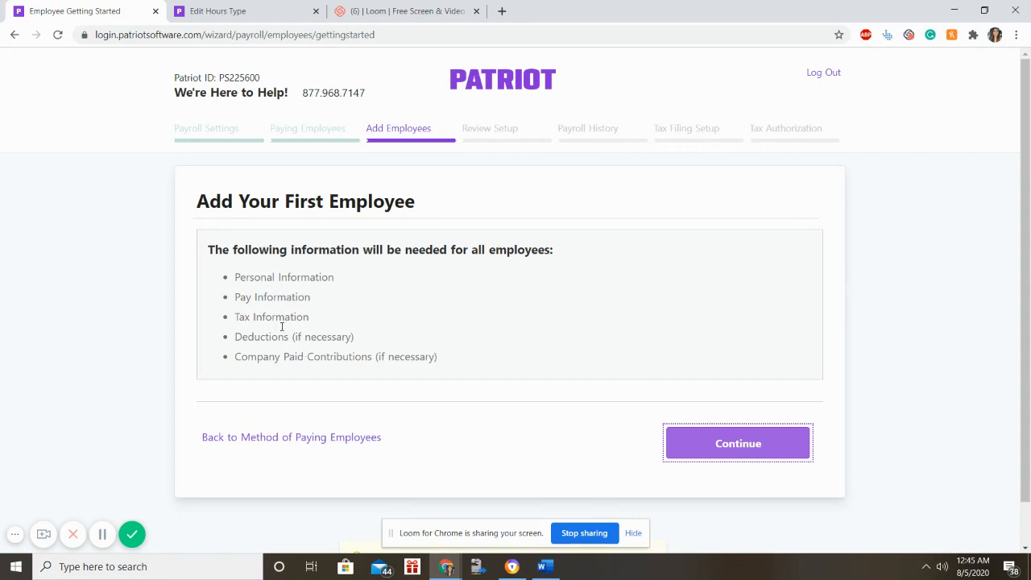
Review the required employee information list and continue to the personal information form.
drag(239, 277, 474, 292)
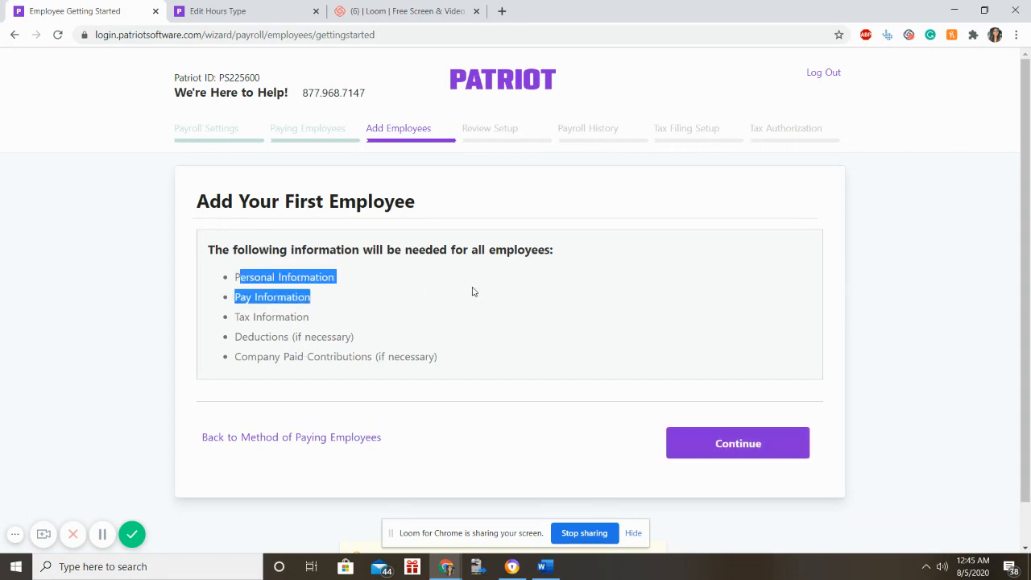
click(463, 299)
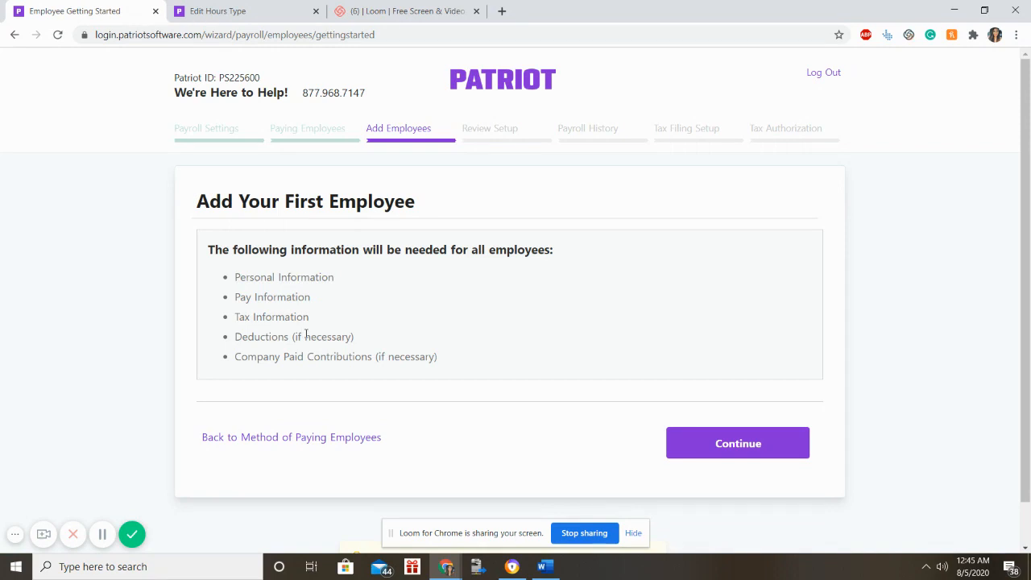
click(716, 444)
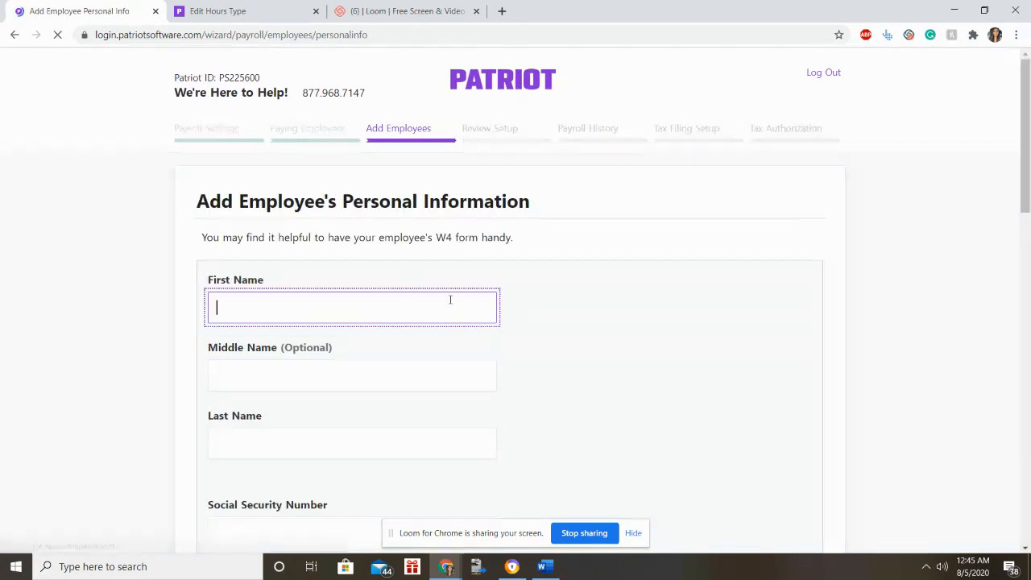
Enter the employee's first name, last name and social security number.
click(443, 313)
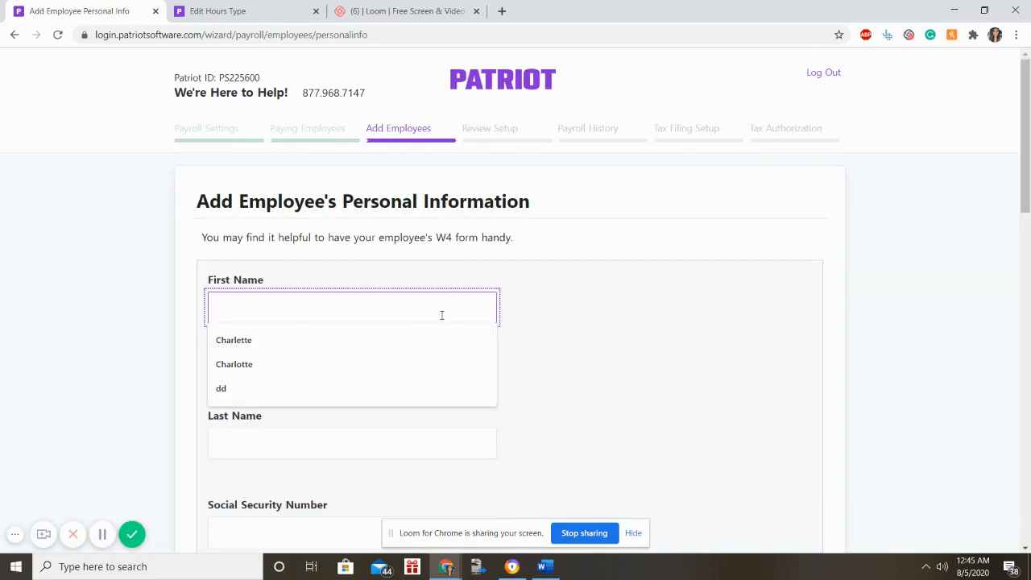
key(Tab)
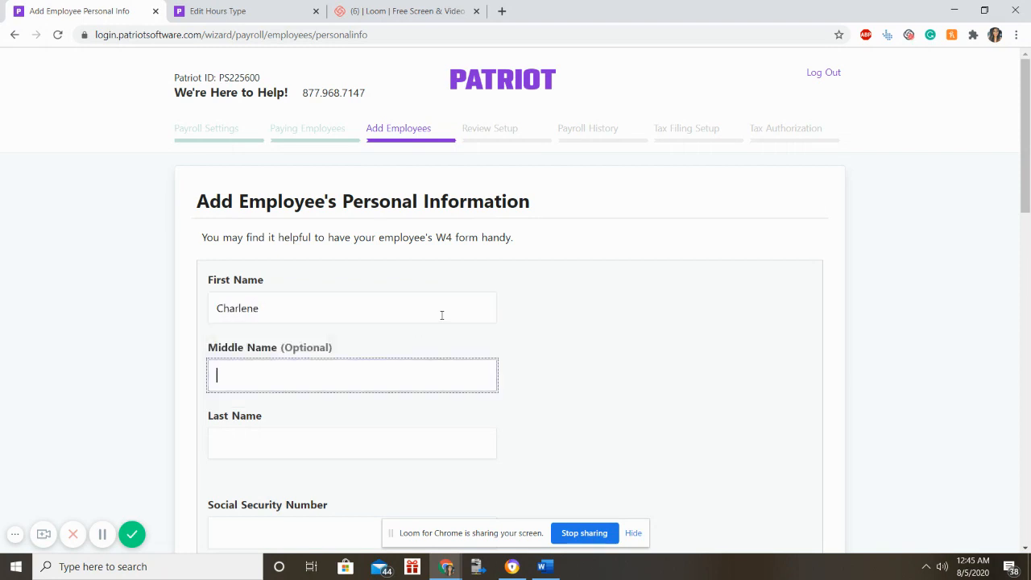
key(Tab)
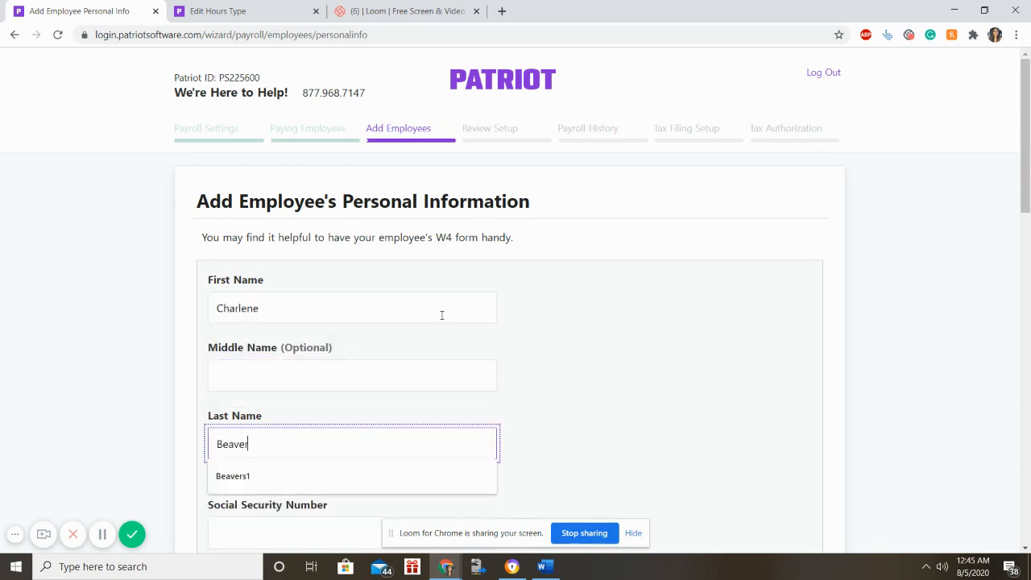
key(Tab)
text(111-11-11)
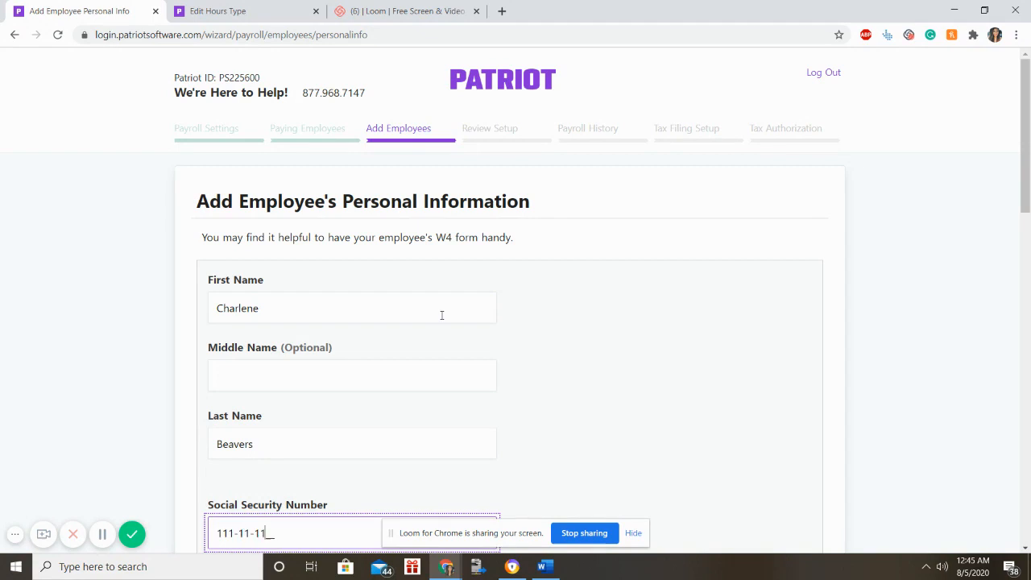
text(11)
Fill in the employee's home street address, city, state and zip code.
scroll(361, 272, down, 3)
scroll(395, 329, down, 1)
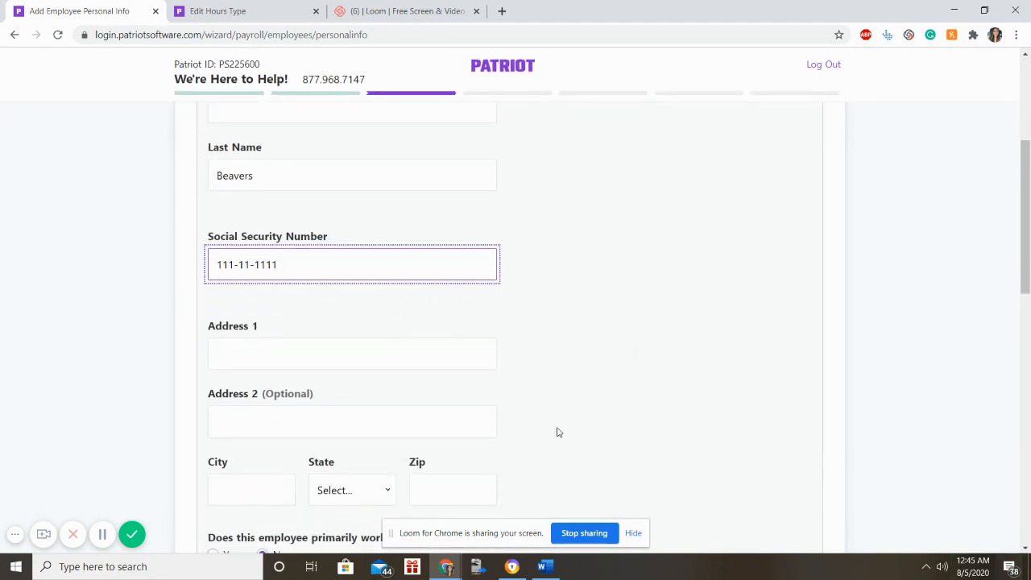
click(296, 355)
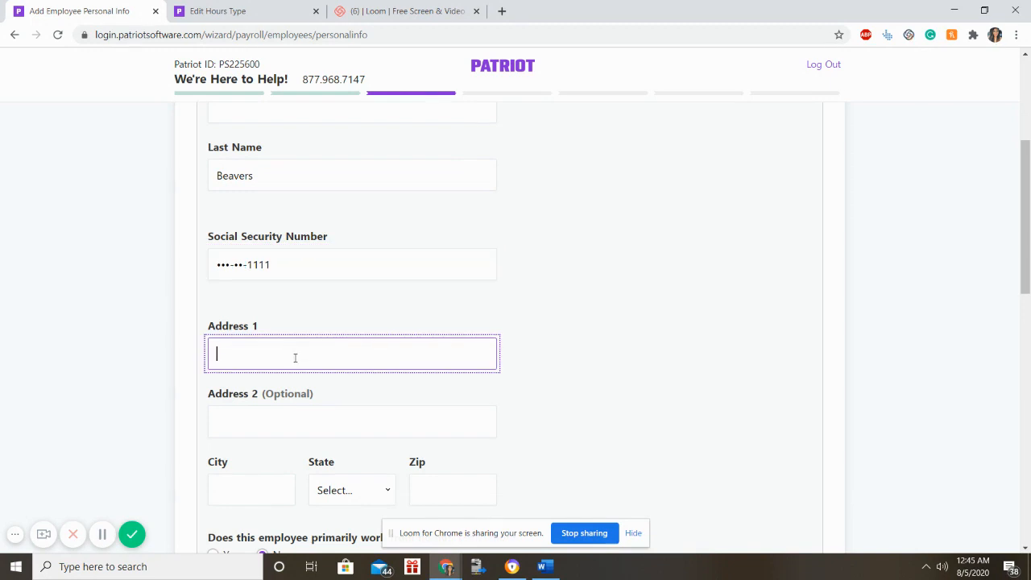
key(Tab)
key(Tab)
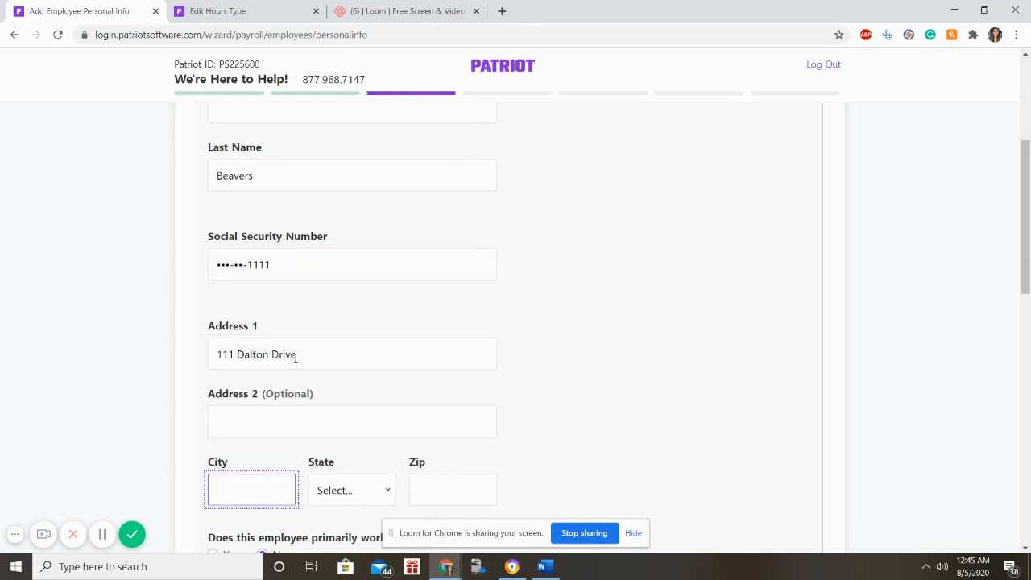
text(Tampa)
key(Tab)
key(f)
key(Tab)
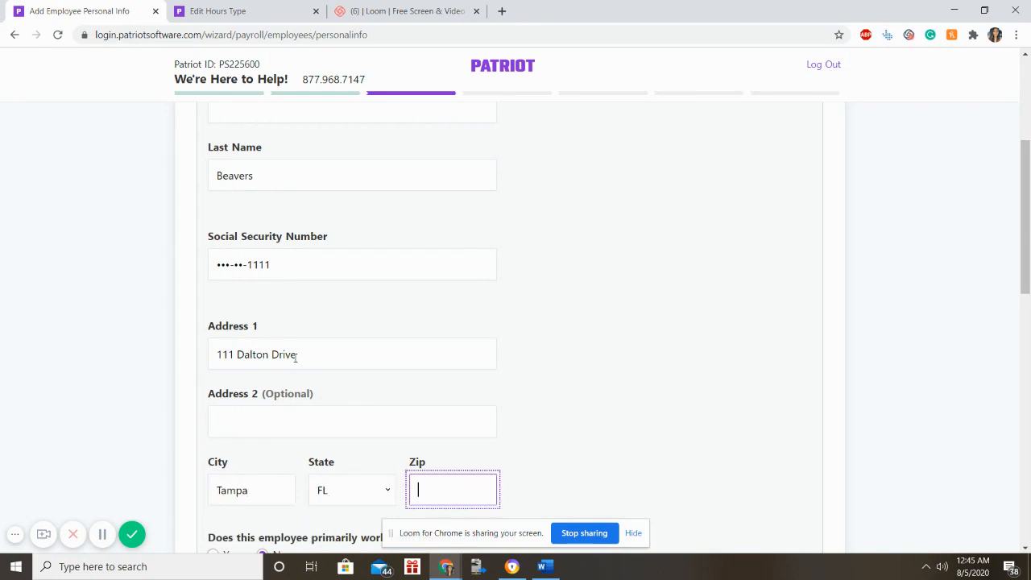
text(30)
scroll(296, 358, up, 1)
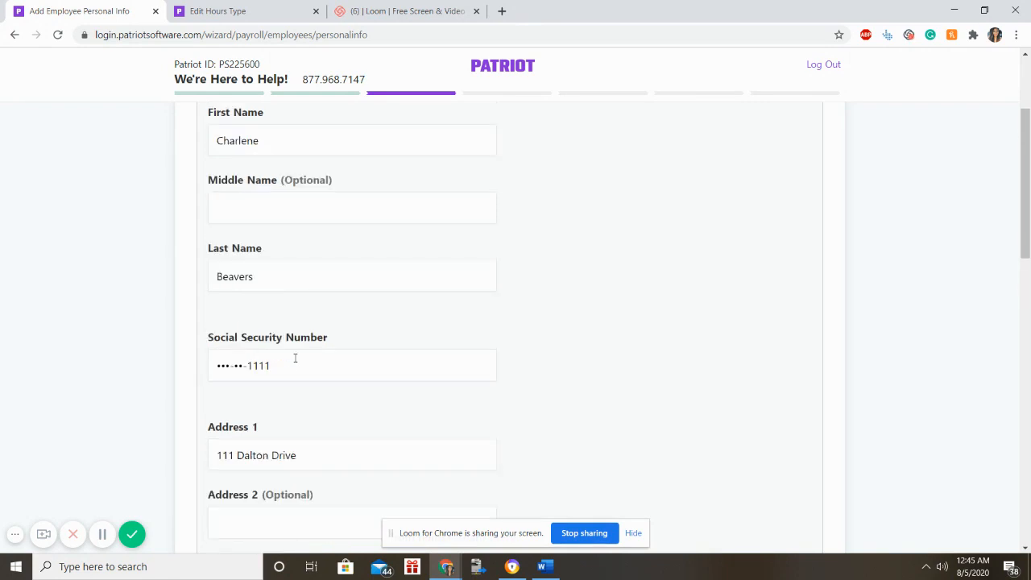
scroll(294, 358, down, 2)
key(BackSpace)
key(BackSpace)
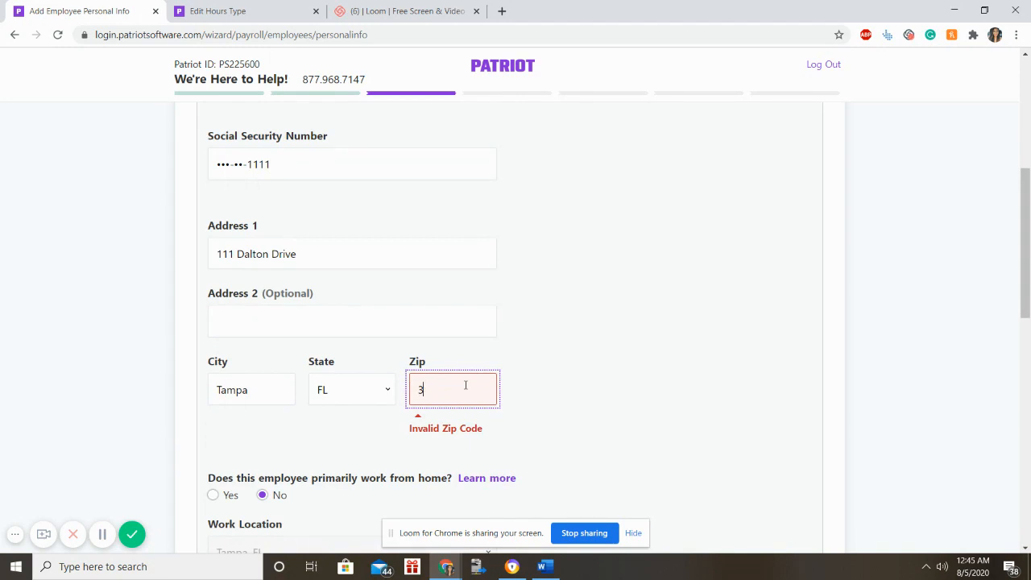
text(363)
scroll(465, 389, up, 1)
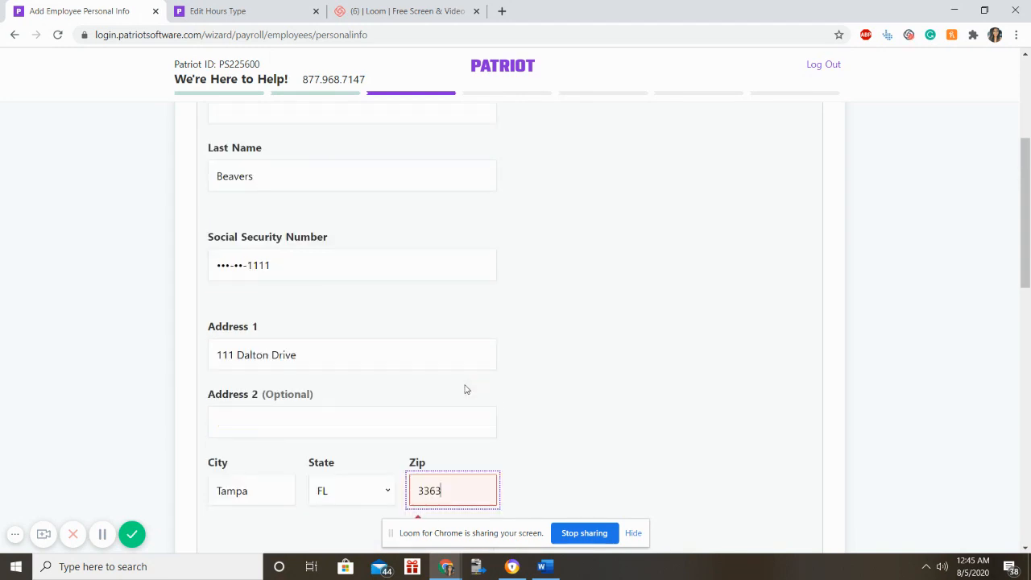
text(4)
scroll(465, 389, down, 2)
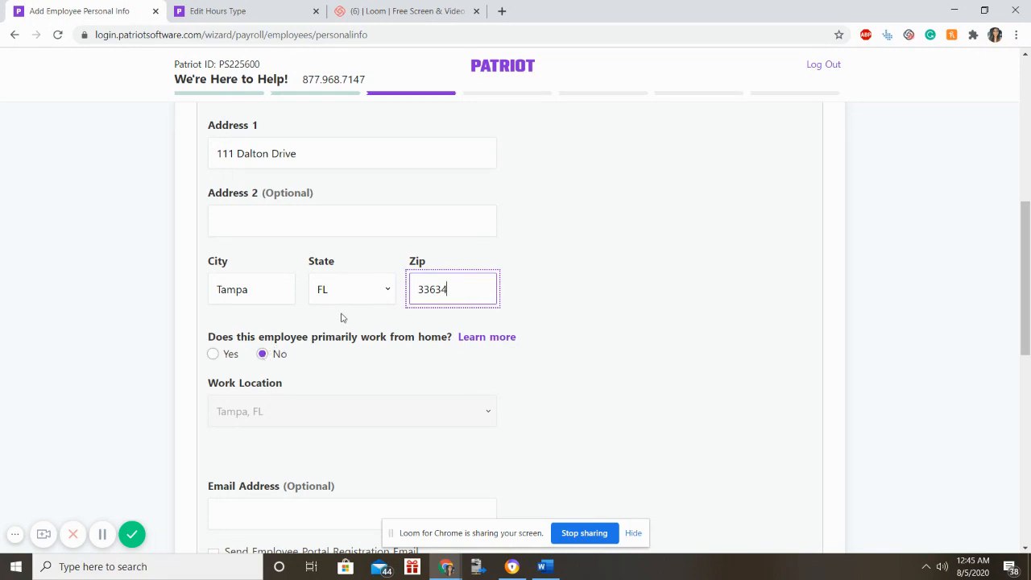
scroll(400, 347, down, 2)
scroll(370, 302, down, 1)
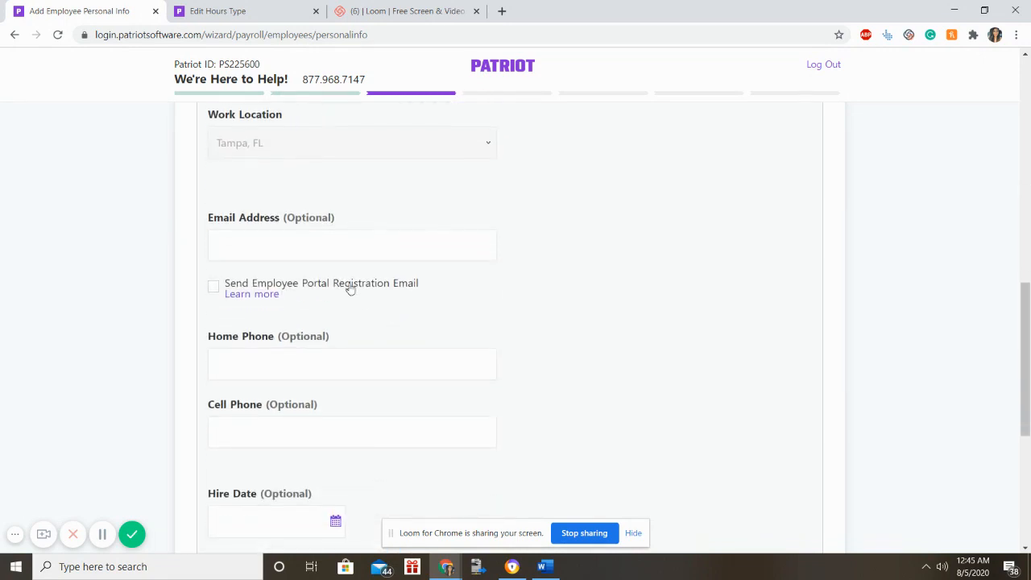
Leave the optional email address empty and submit the personal information.
click(310, 242)
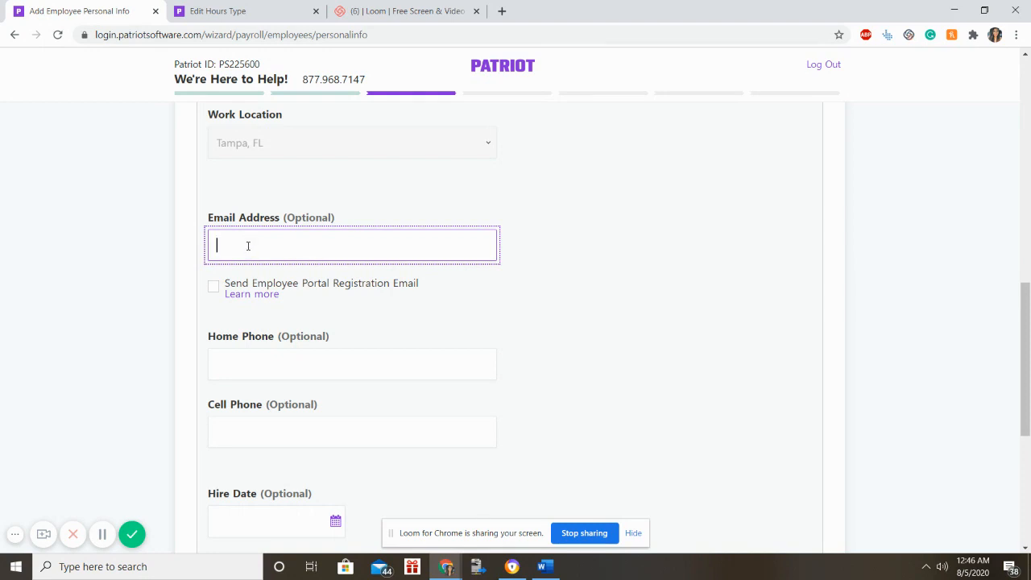
scroll(234, 299, down, 5)
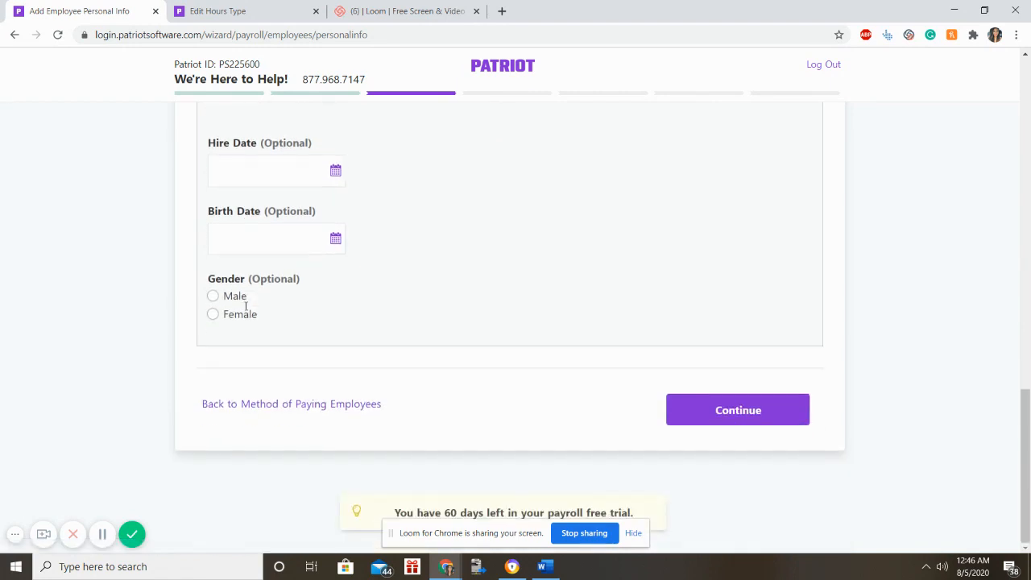
click(705, 399)
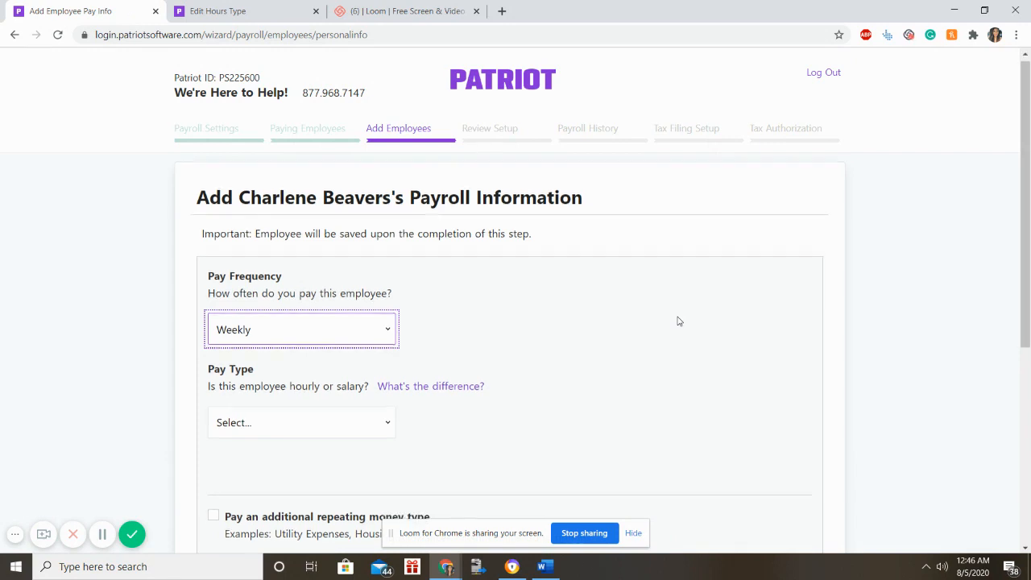
Leave the pay frequency at Weekly and choose Salary as the employee's pay type.
scroll(678, 321, down, 1)
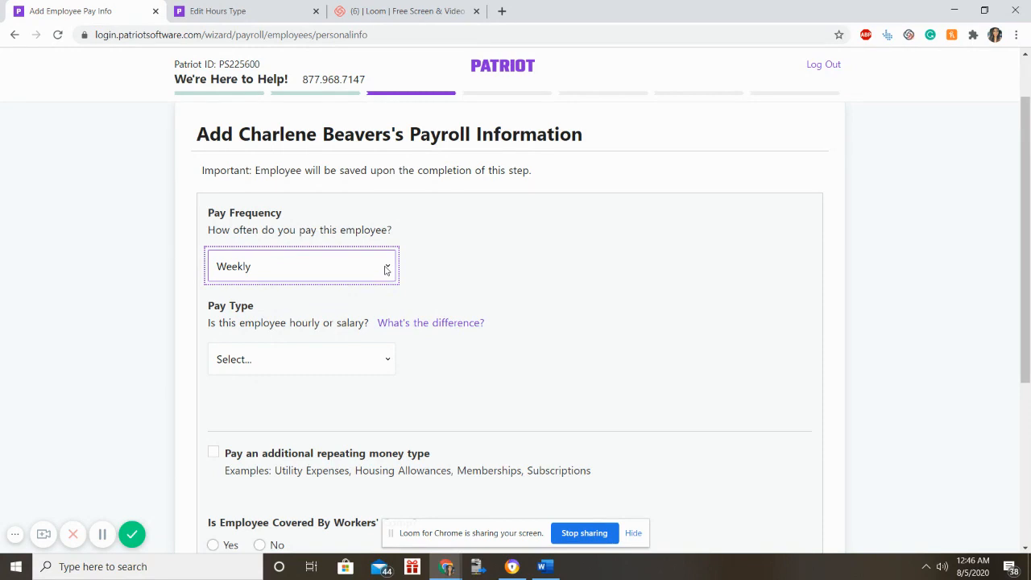
click(386, 270)
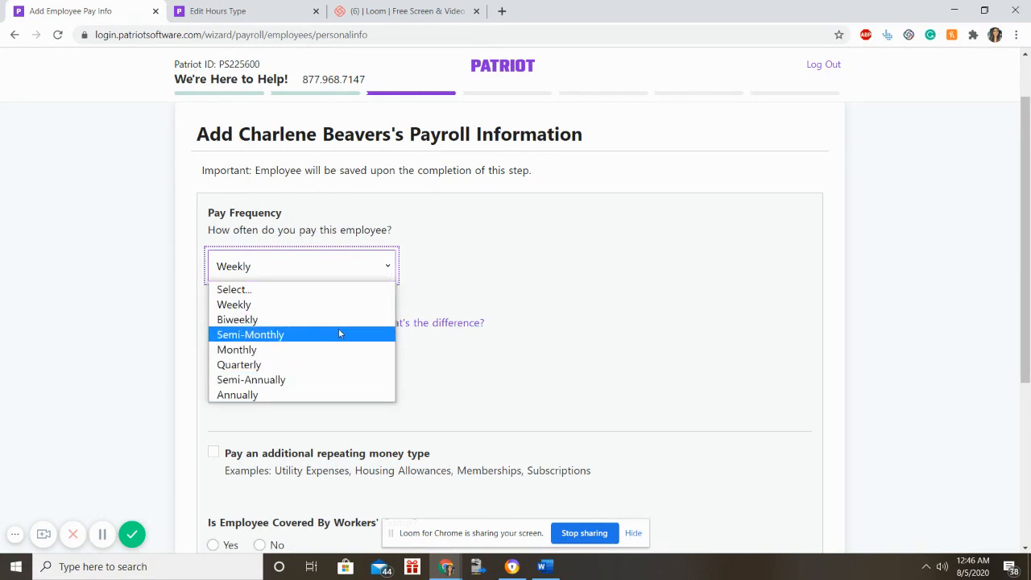
click(343, 306)
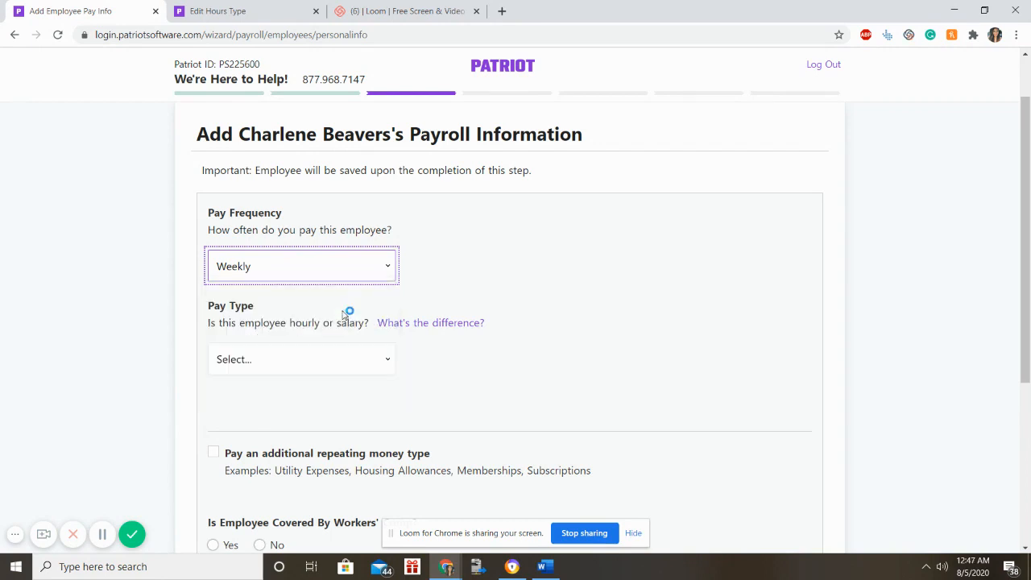
click(496, 260)
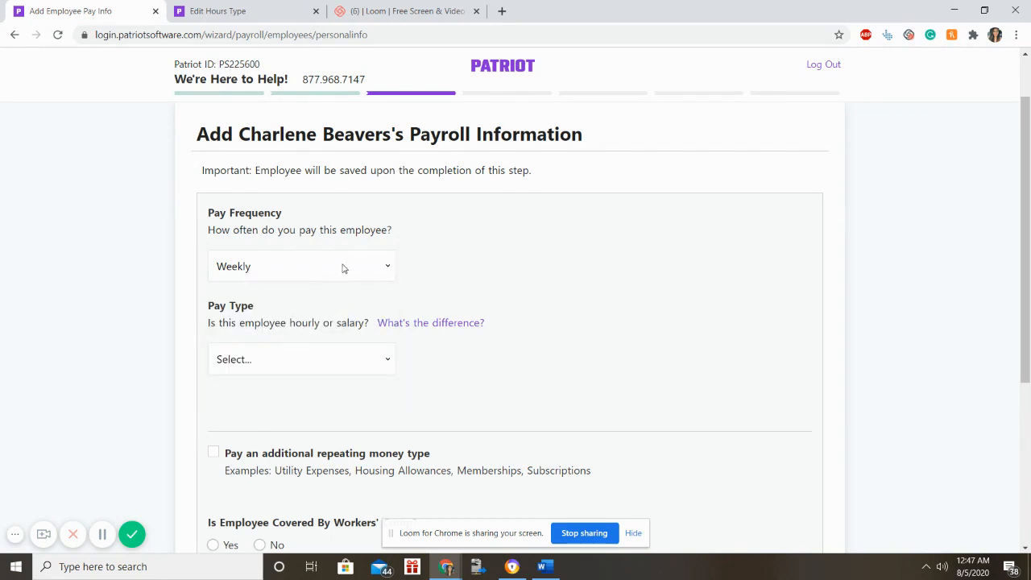
scroll(396, 290, down, 1)
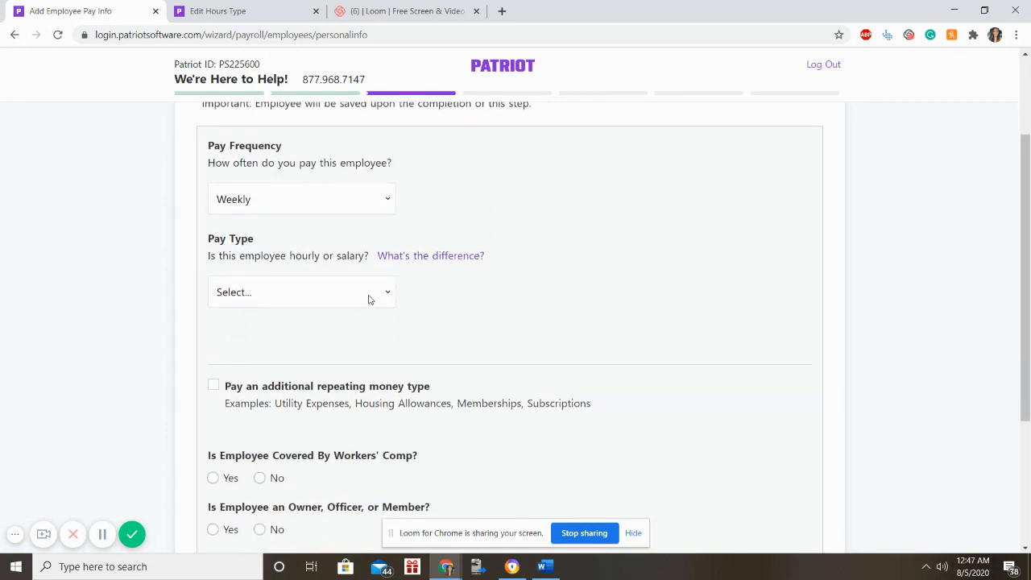
click(369, 298)
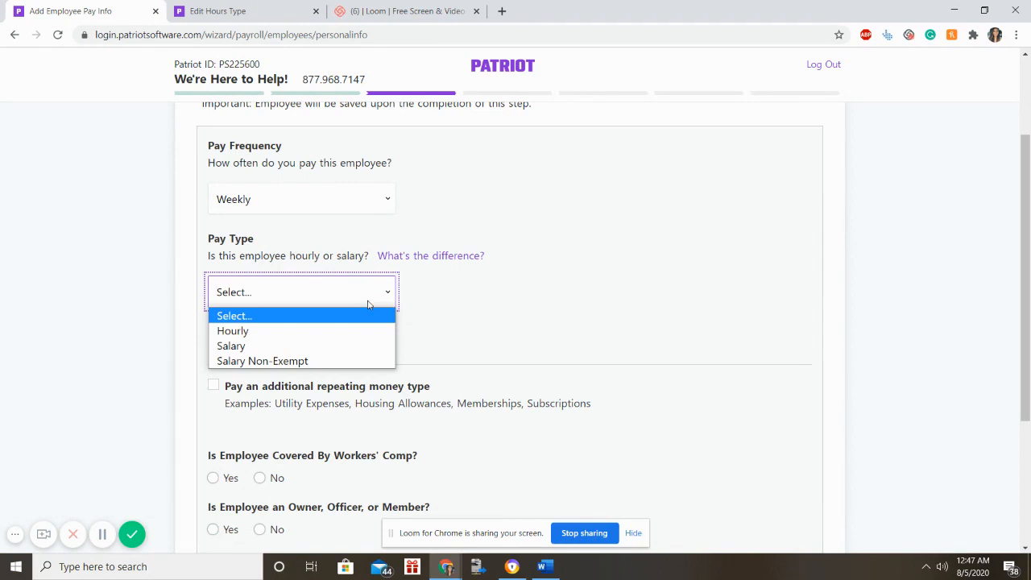
click(355, 346)
Enter 25 as the pay period rate, giving a $1,300.00 annual amount.
scroll(448, 326, down, 2)
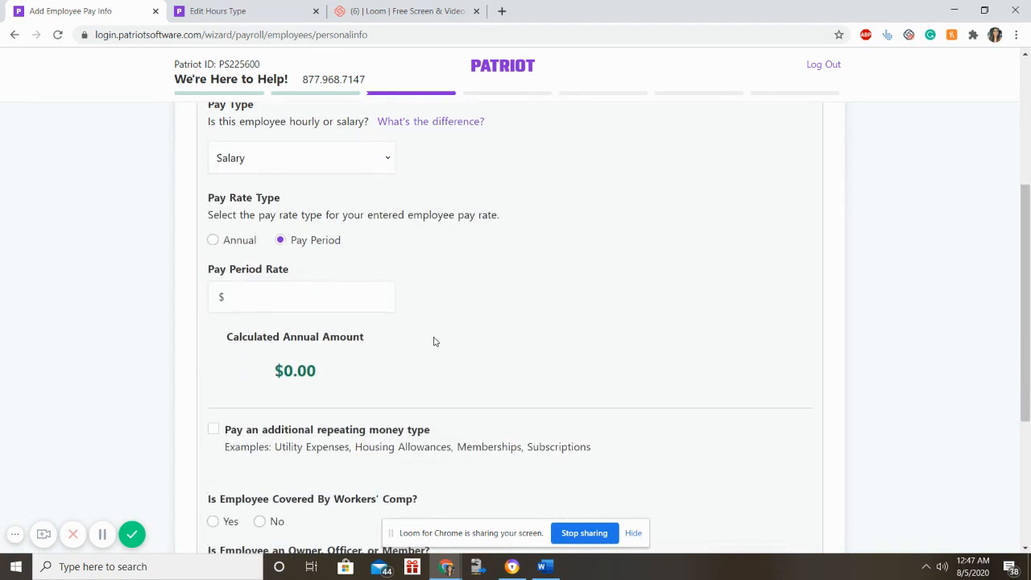
click(315, 312)
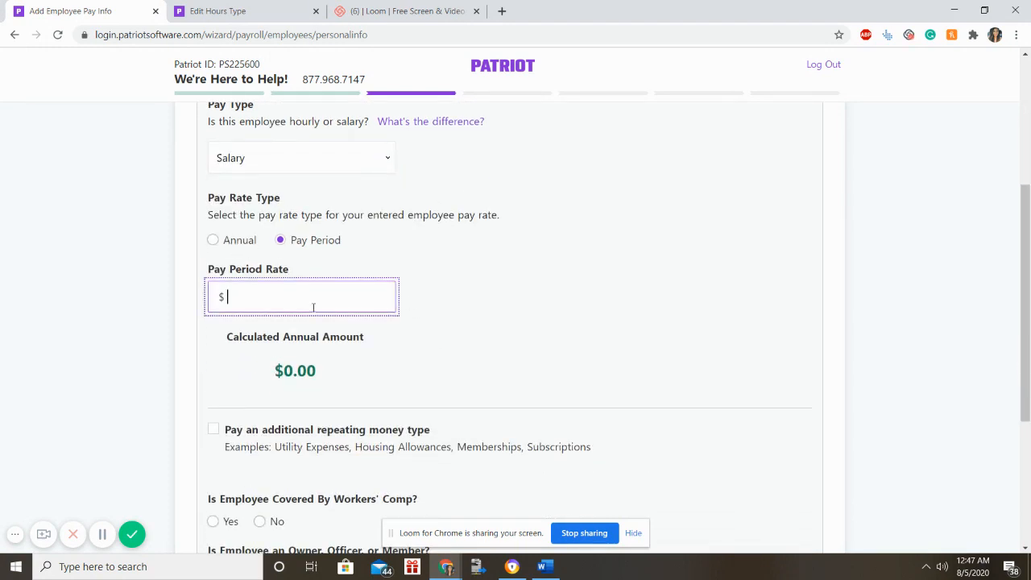
text(25)
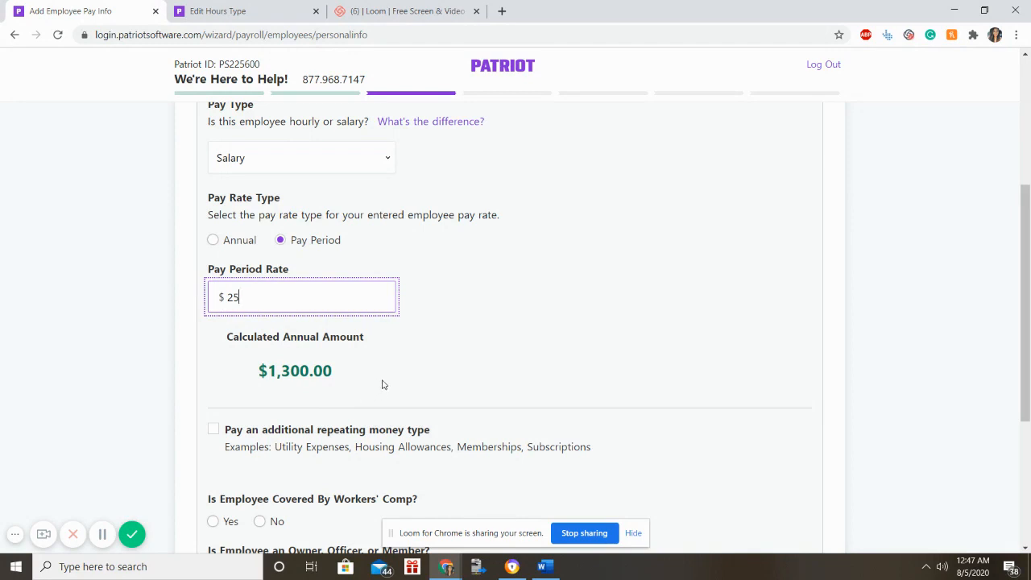
scroll(379, 384, down, 2)
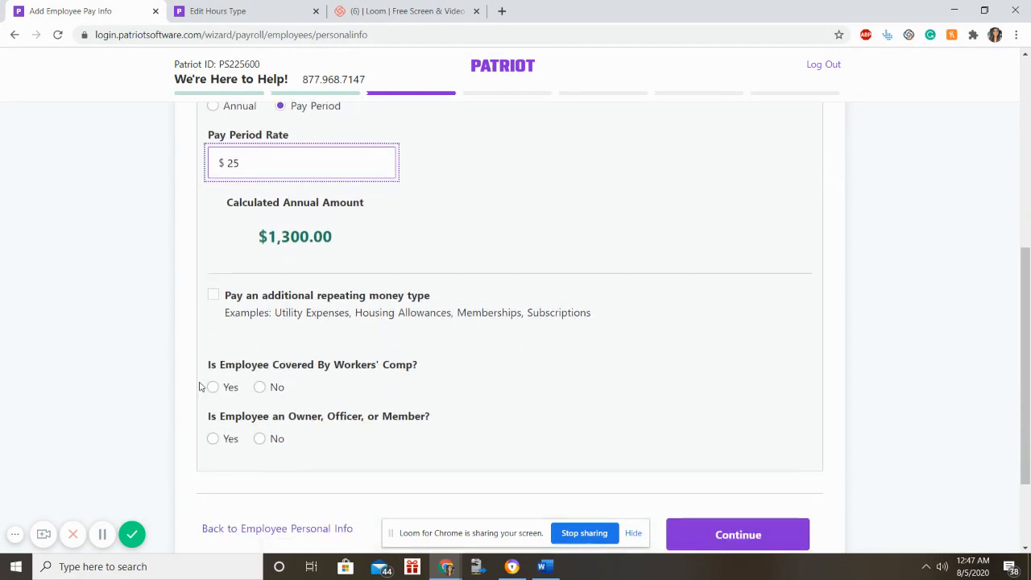
scroll(372, 405, down, 2)
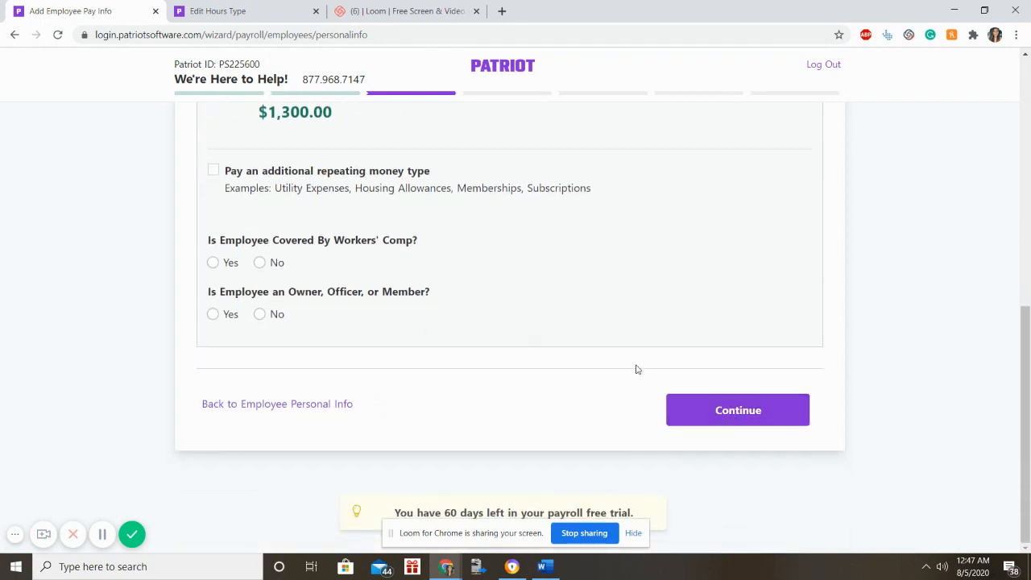
Answer Yes to workers' comp with code FL - dd and No to owner, then continue.
click(213, 263)
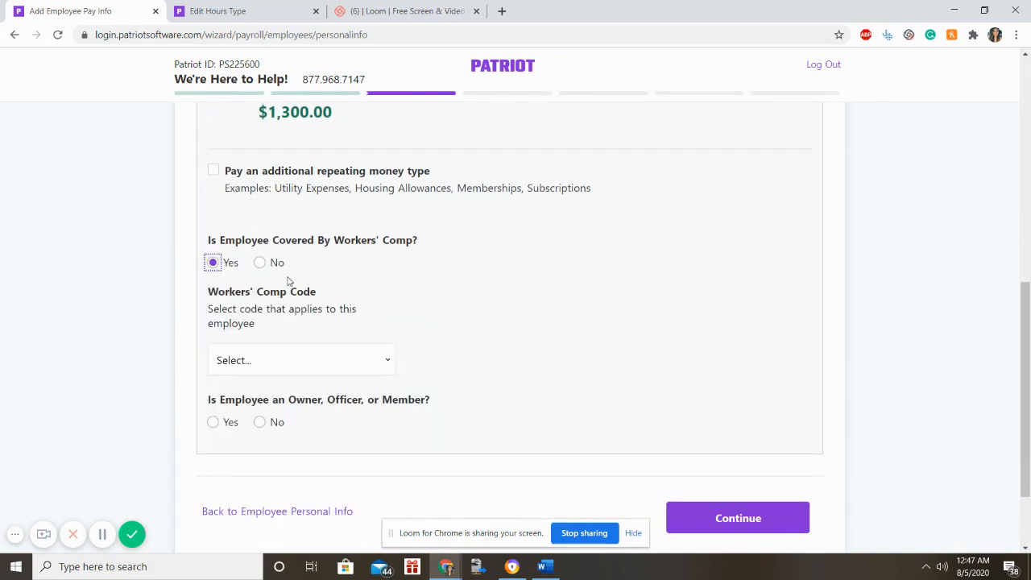
click(299, 363)
click(283, 395)
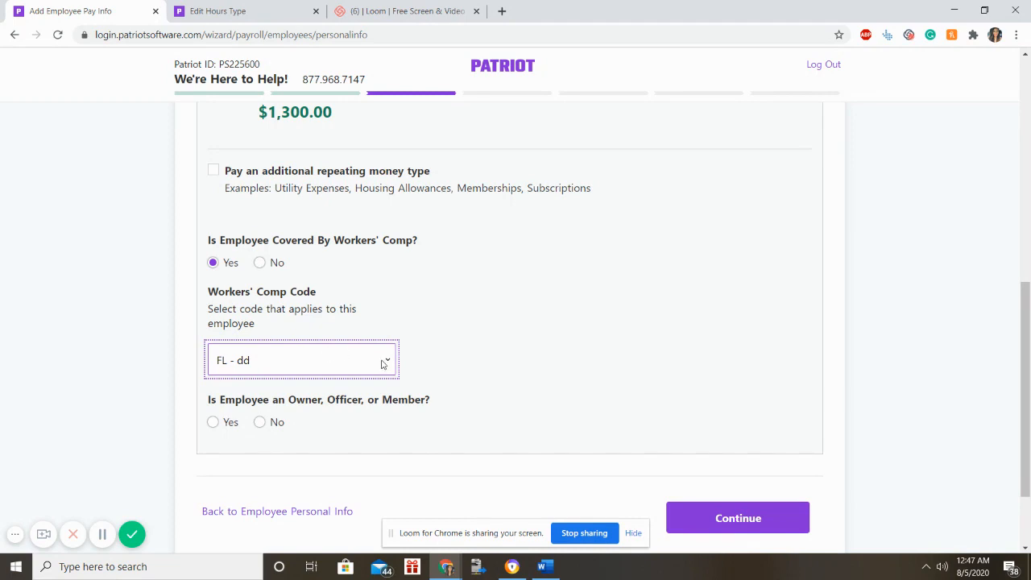
click(274, 427)
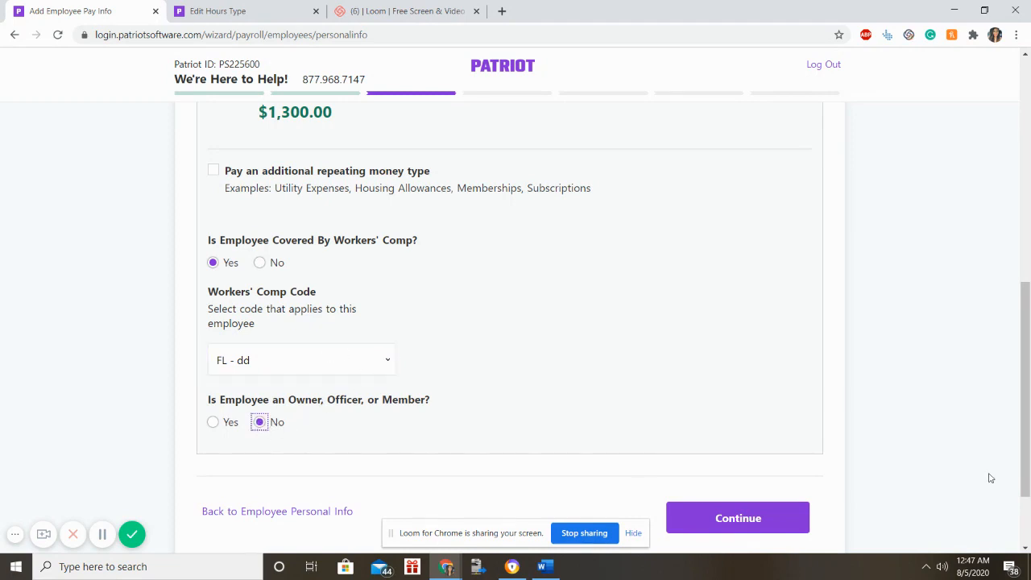
click(773, 507)
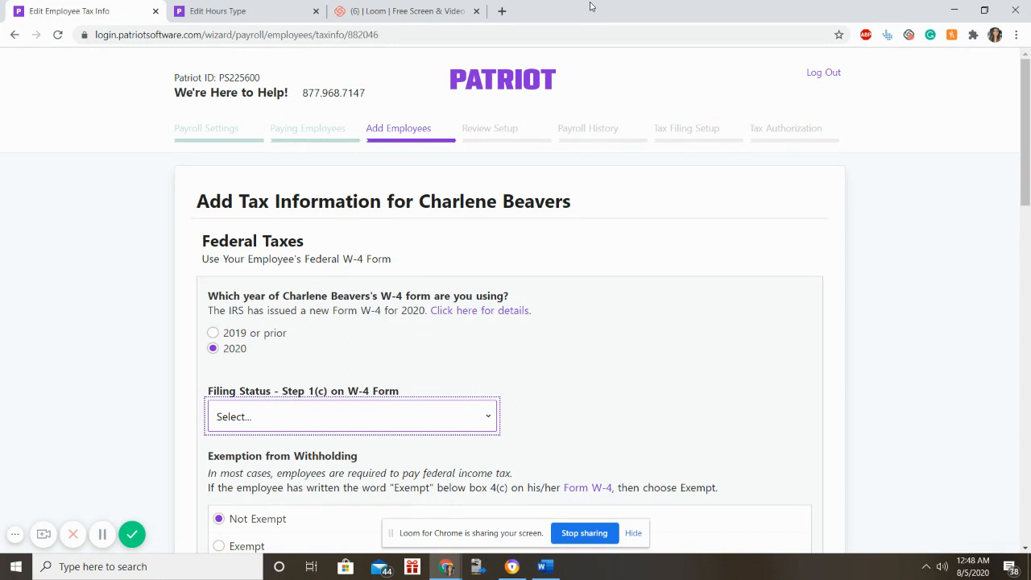
Choose Married Filing Jointly as the federal filing status on the 2020 W-4.
scroll(663, 65, down, 1)
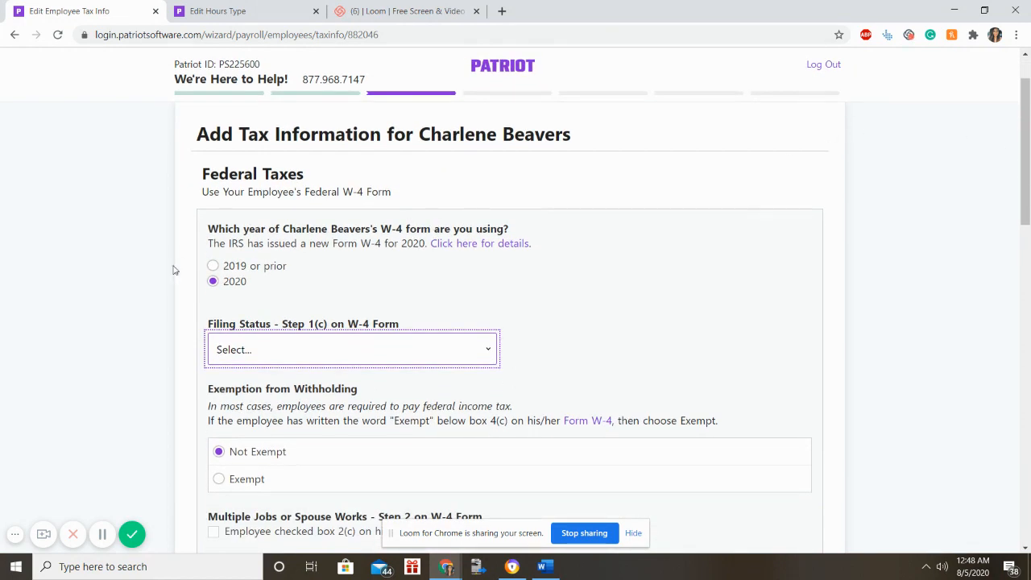
scroll(349, 325, down, 2)
scroll(338, 345, up, 3)
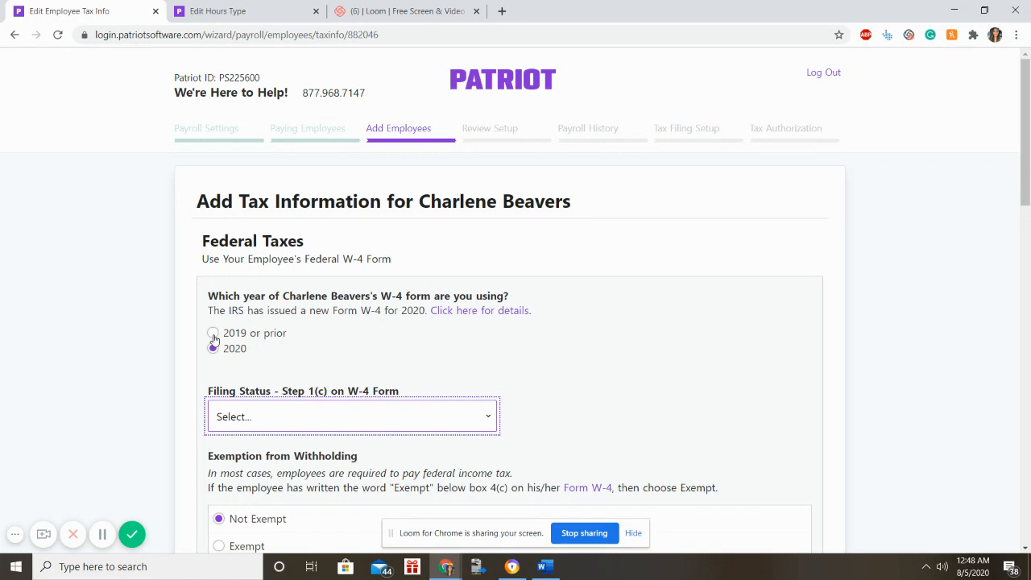
scroll(338, 411, down, 2)
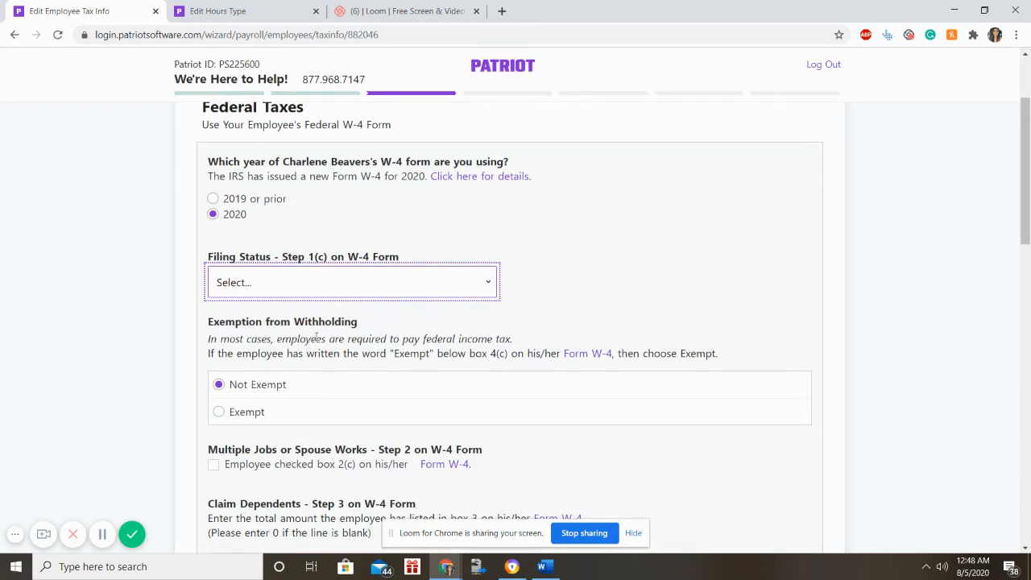
click(347, 294)
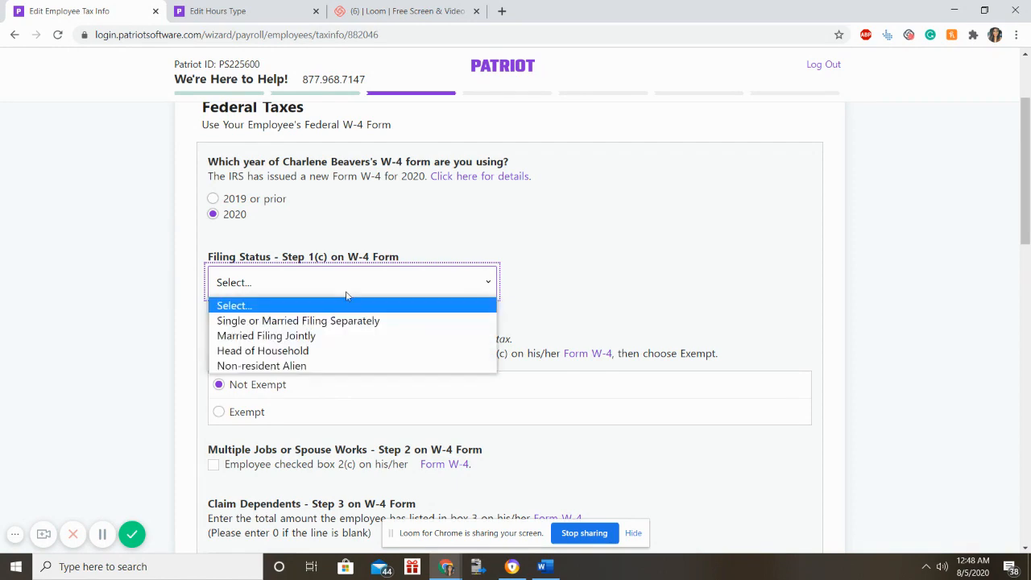
click(330, 335)
scroll(311, 391, down, 3)
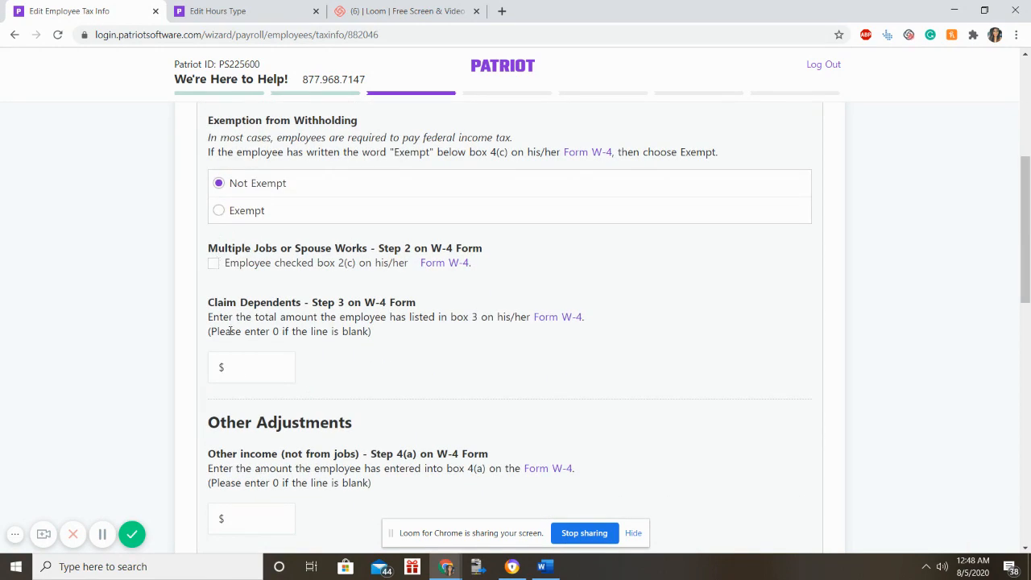
click(241, 373)
text(4,4)
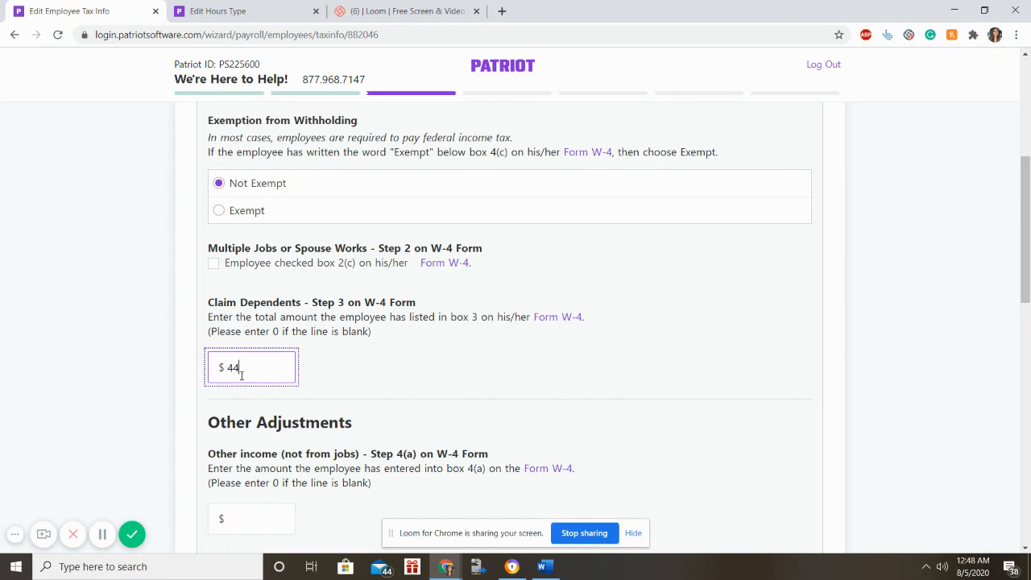
scroll(245, 384, down, 3)
scroll(245, 387, down, 4)
scroll(251, 338, up, 4)
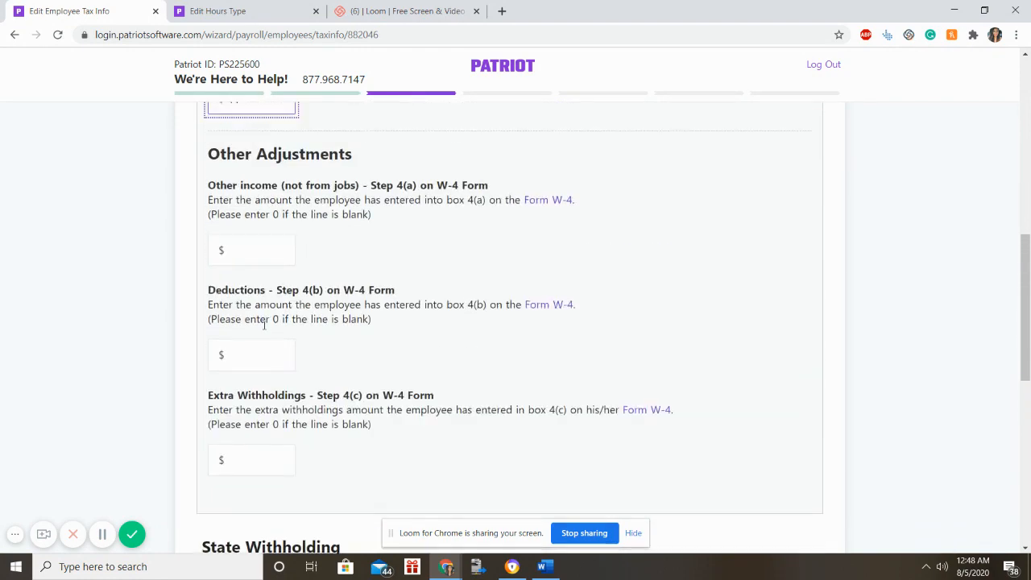
click(247, 239)
text(0)
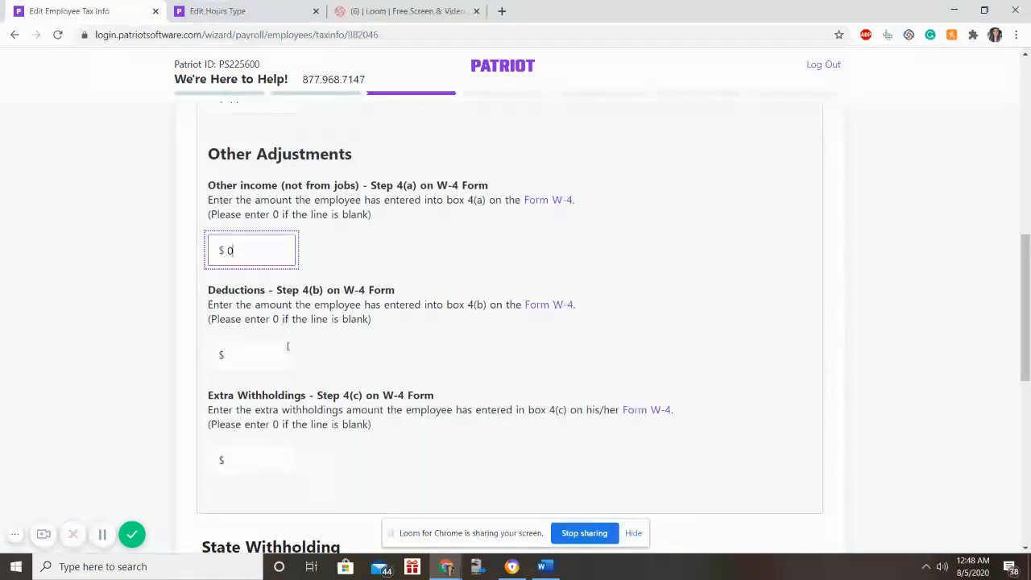
click(277, 371)
text(0)
click(255, 459)
text(0)
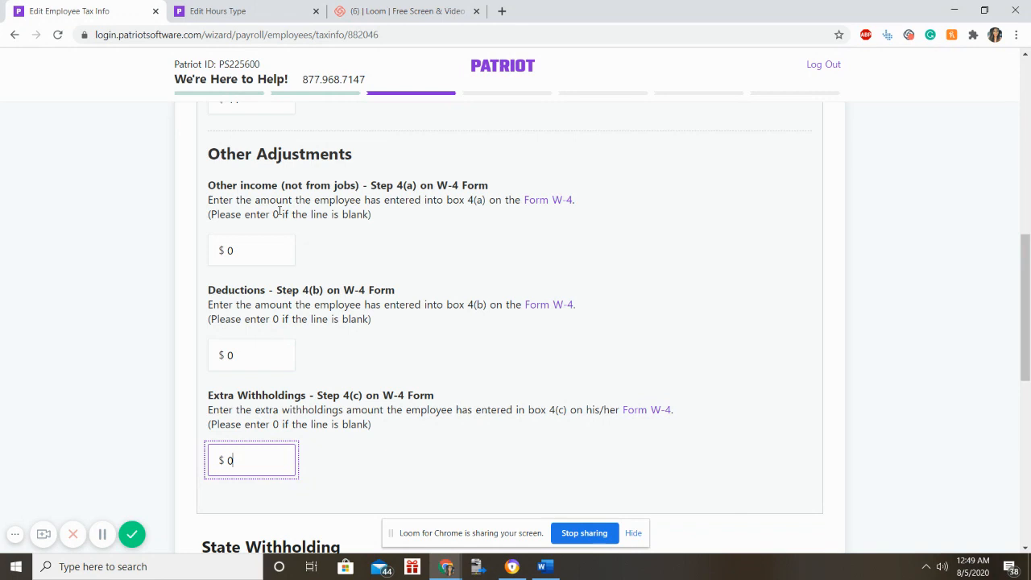
click(257, 248)
click(227, 356)
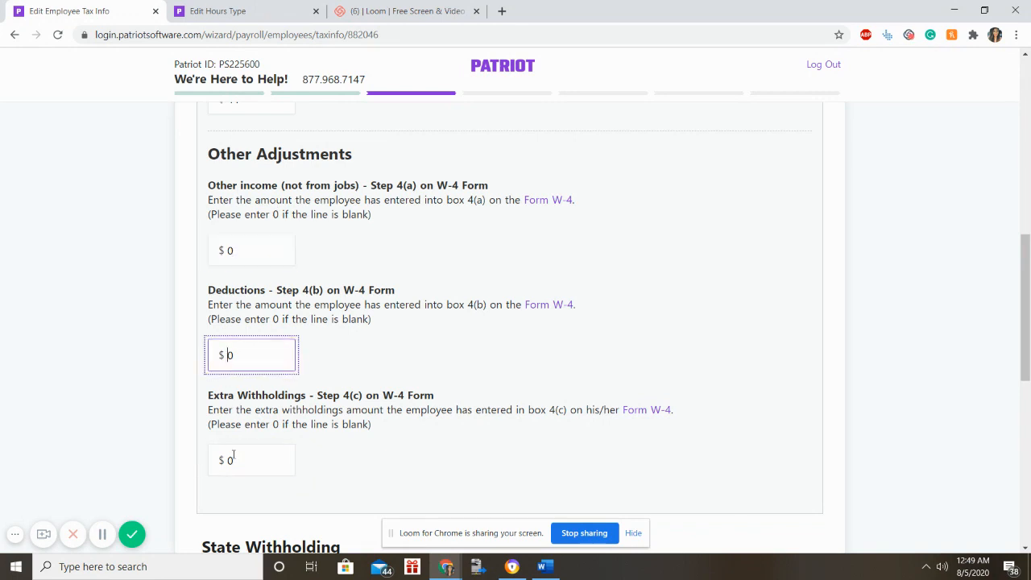
click(235, 455)
click(248, 248)
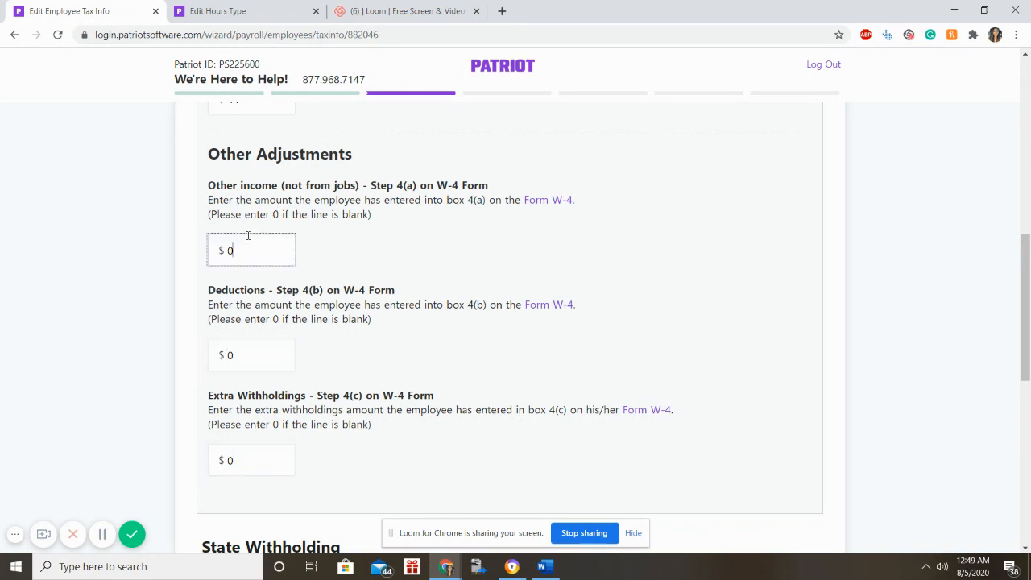
click(250, 352)
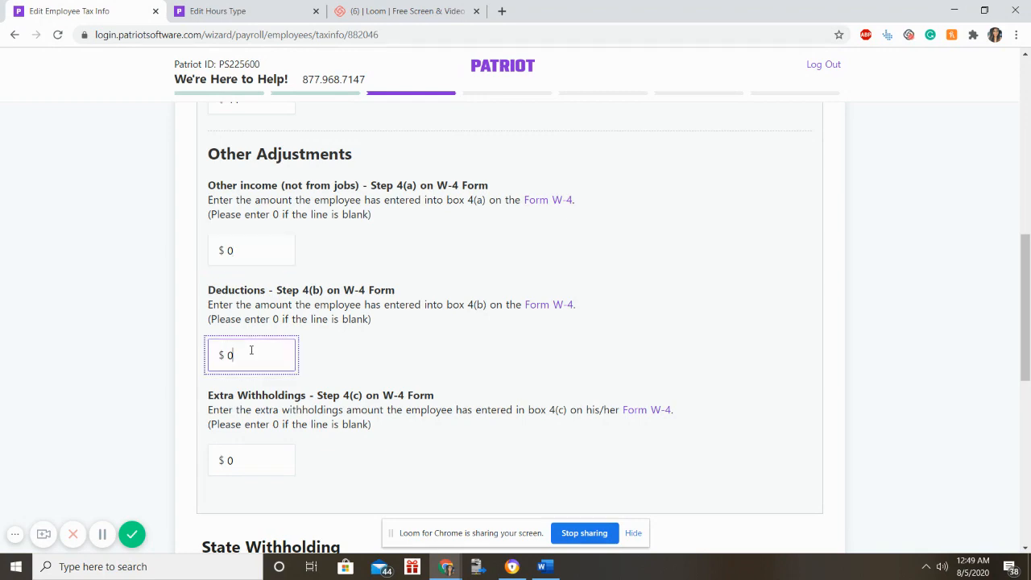
click(258, 249)
scroll(262, 341, down, 7)
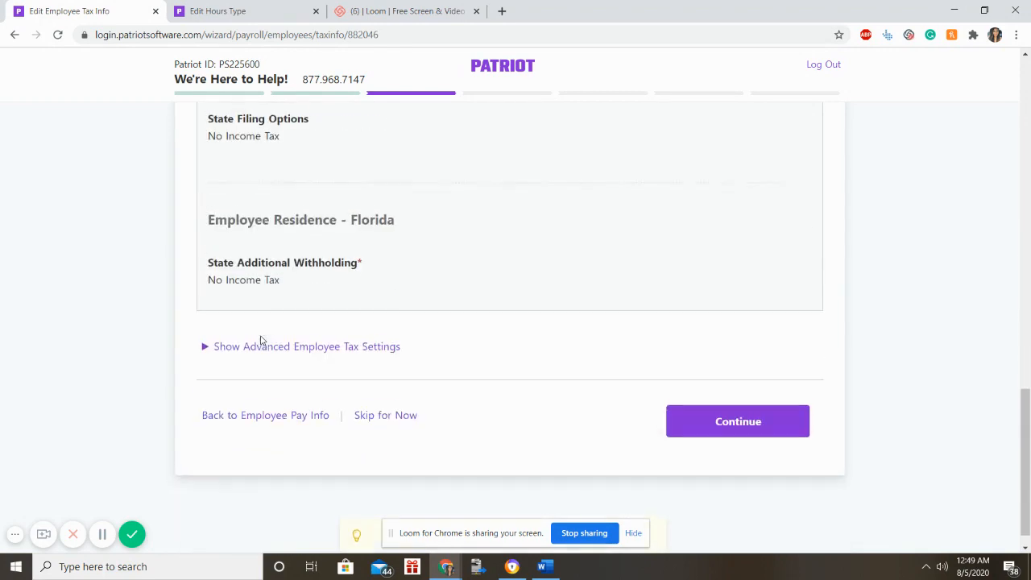
scroll(262, 341, up, 3)
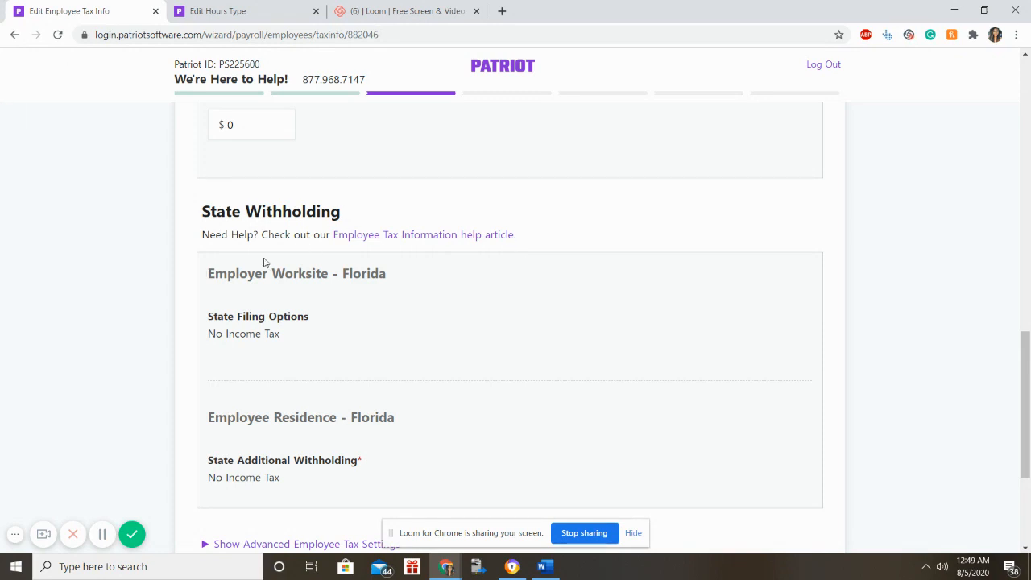
drag(224, 333, 357, 339)
click(357, 339)
drag(280, 333, 210, 319)
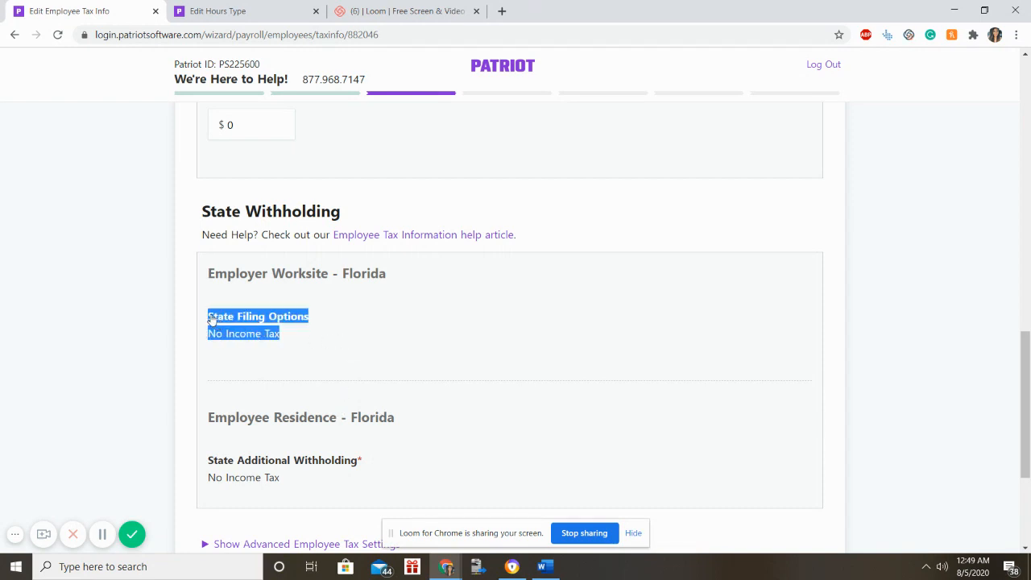
click(210, 320)
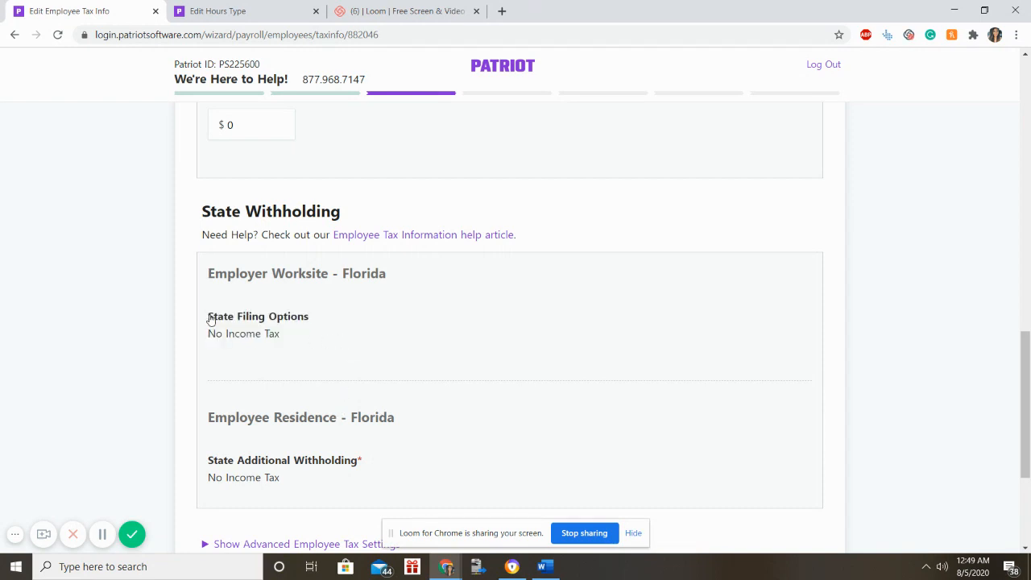
click(338, 357)
scroll(339, 357, down, 3)
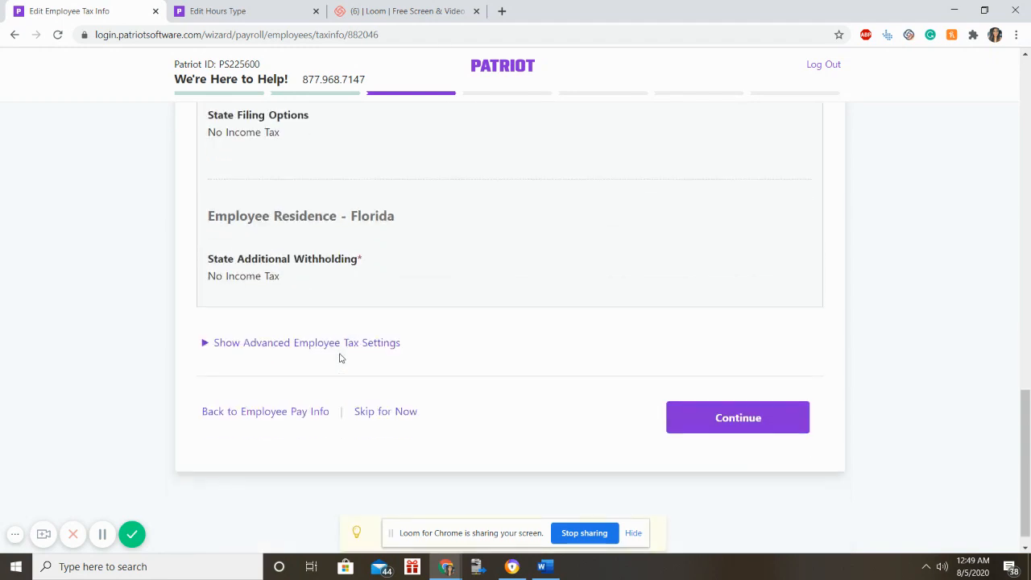
Show the advanced tax settings, leave every exemption Not Exempt, and continue.
click(345, 344)
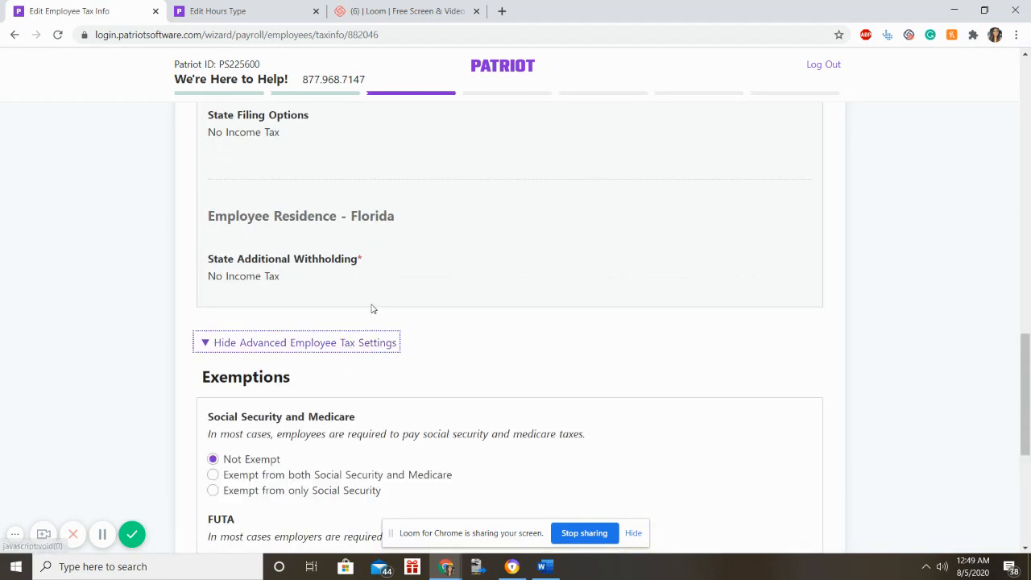
scroll(340, 361, down, 3)
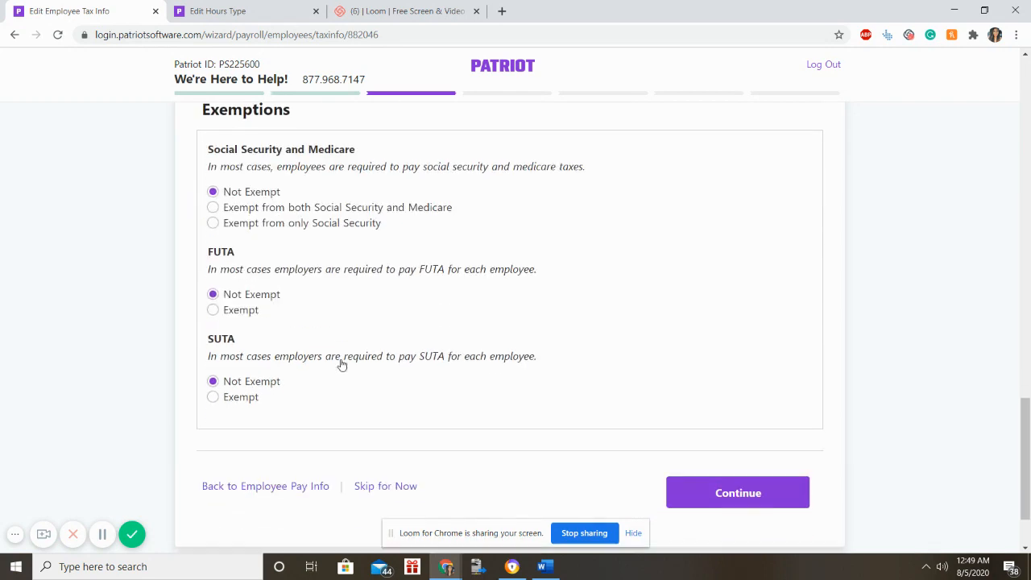
scroll(341, 365, up, 2)
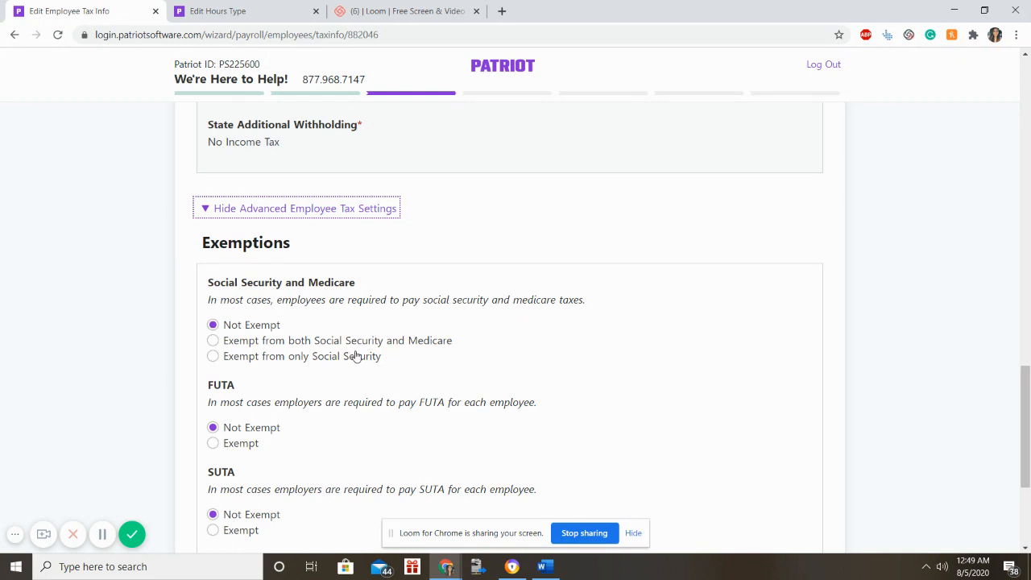
scroll(353, 358, down, 1)
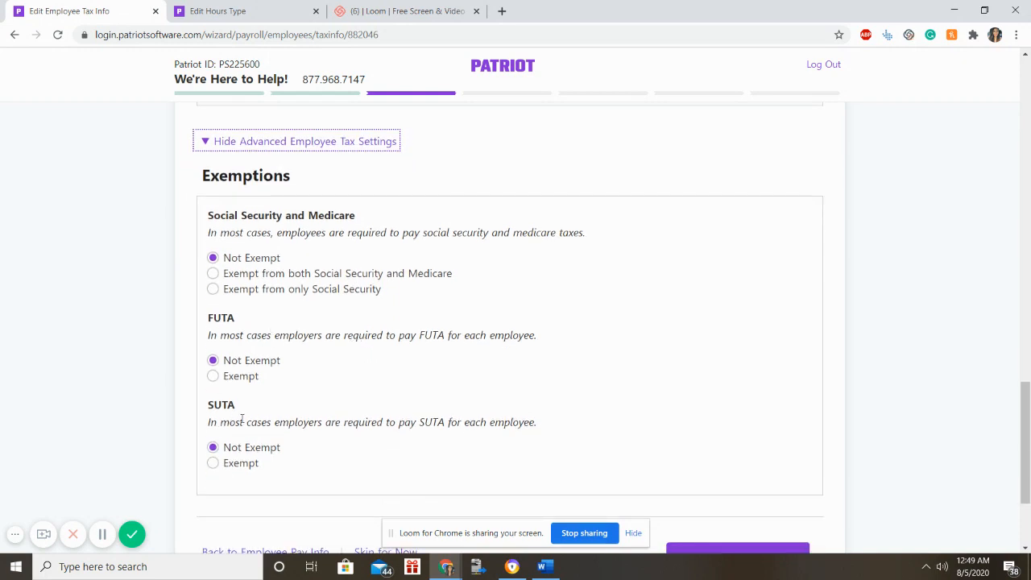
scroll(361, 407, down, 3)
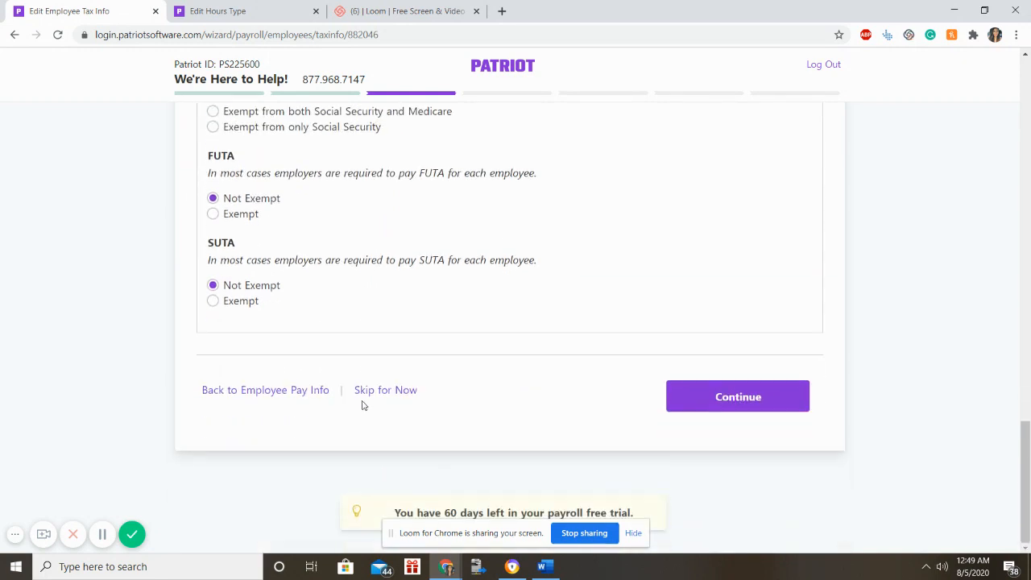
click(780, 385)
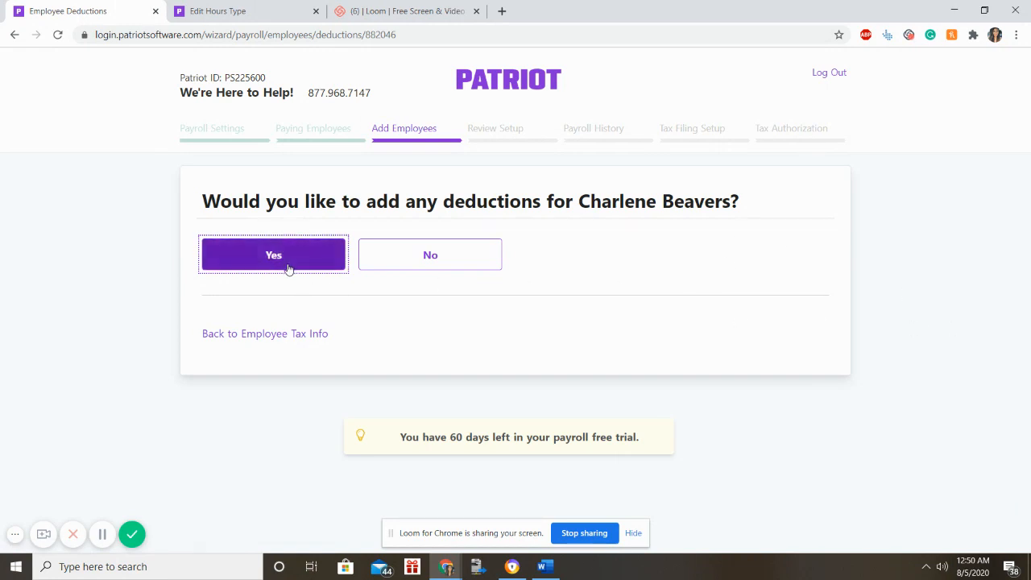
Add a fixed-dollar Retirement Plan Deduction of $254.00 per pay.
click(289, 267)
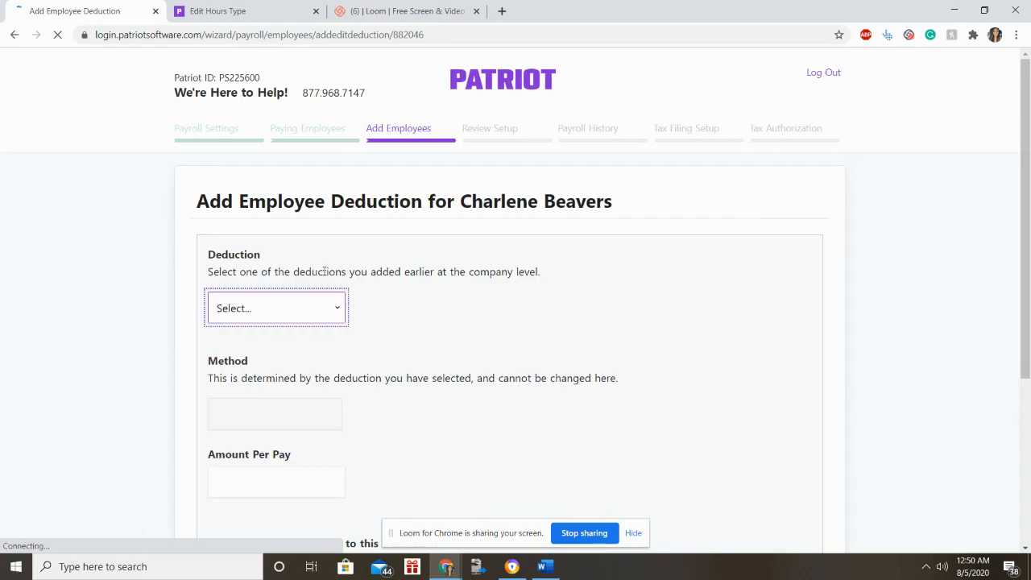
click(340, 305)
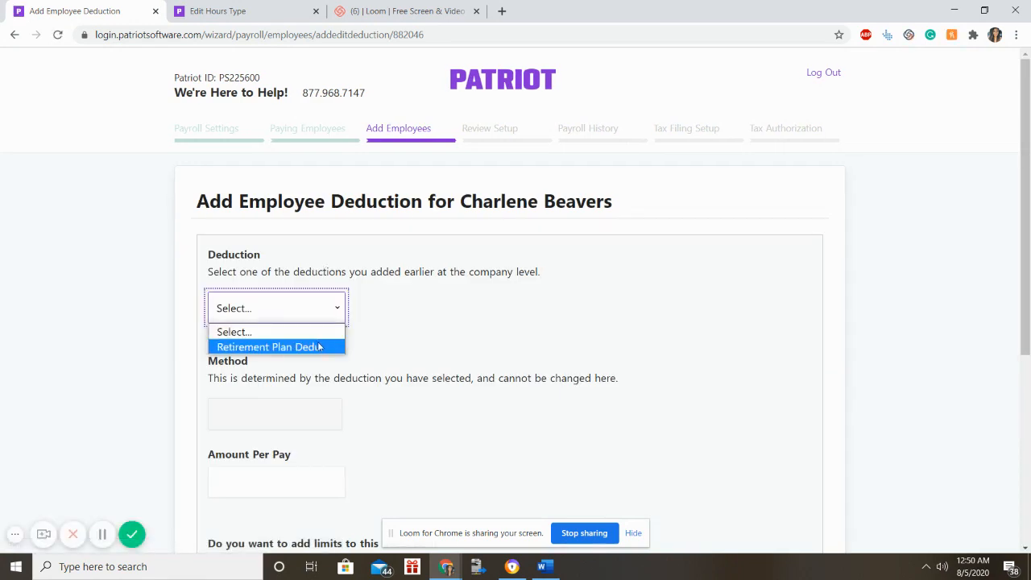
click(319, 346)
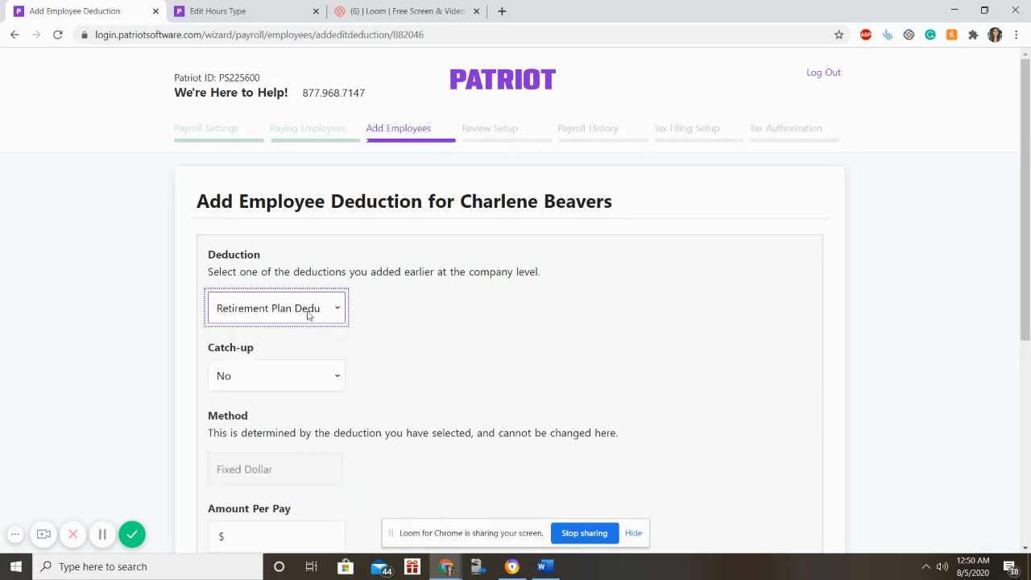
click(454, 332)
scroll(455, 332, down, 2)
scroll(453, 332, down, 3)
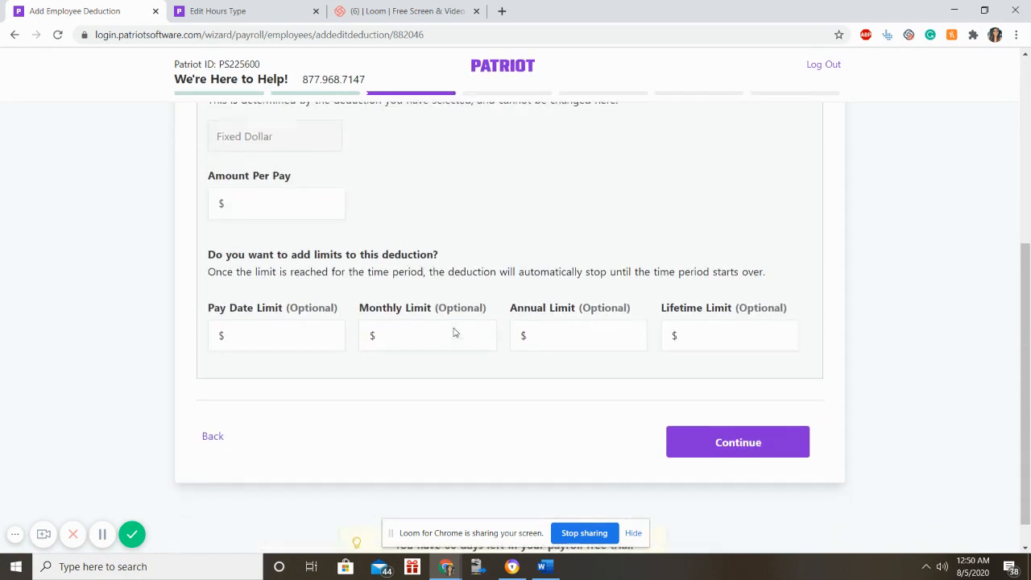
click(332, 207)
text(254)
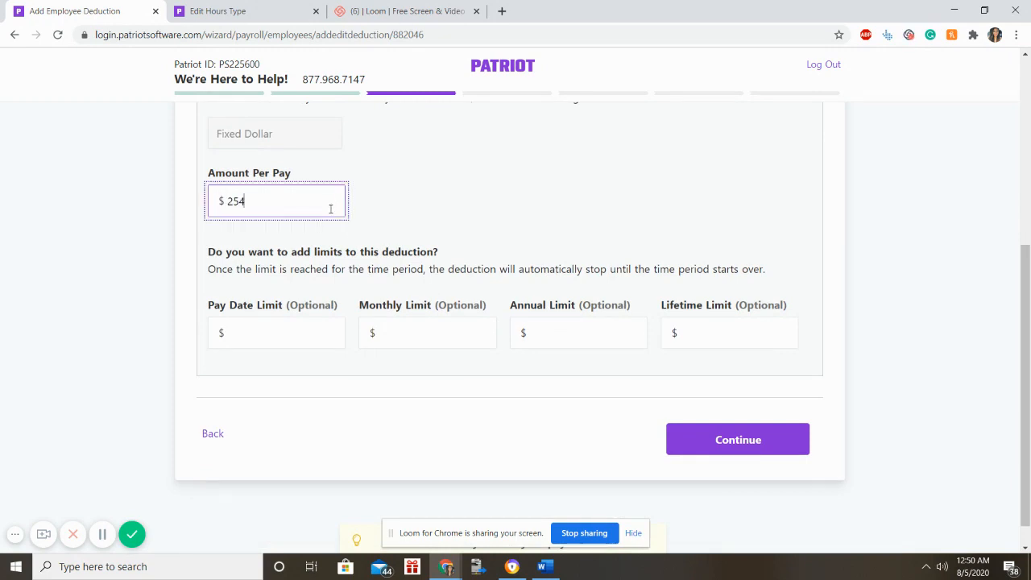
scroll(506, 191, up, 5)
scroll(506, 185, down, 5)
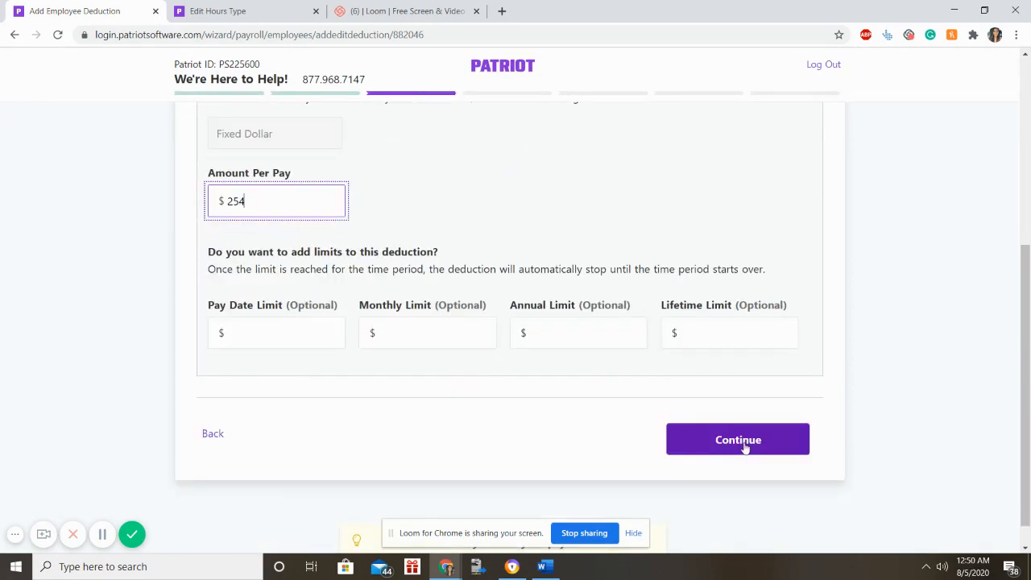
click(725, 432)
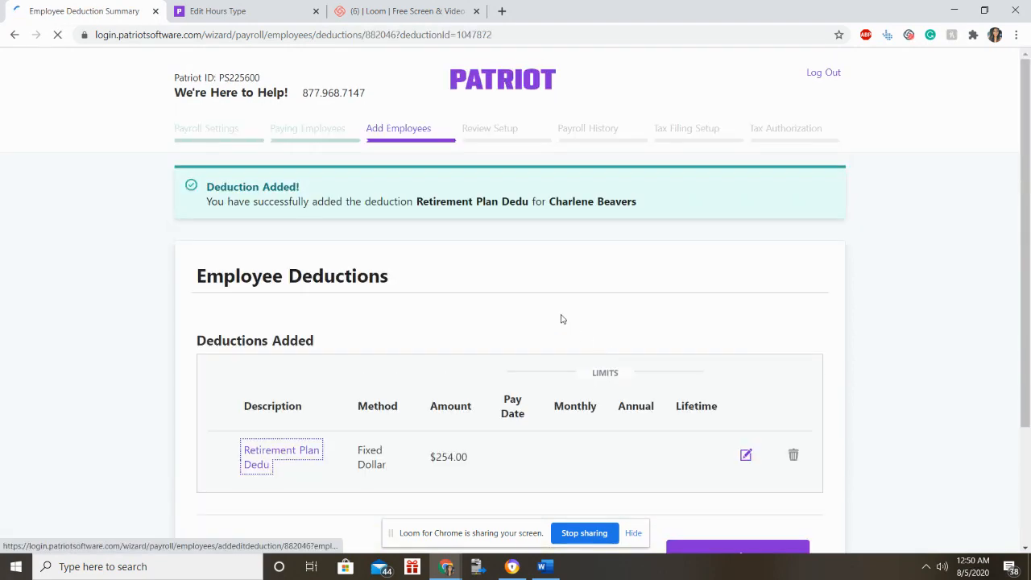
Continue past the deductions summary to the company contributions question.
scroll(322, 294, down, 2)
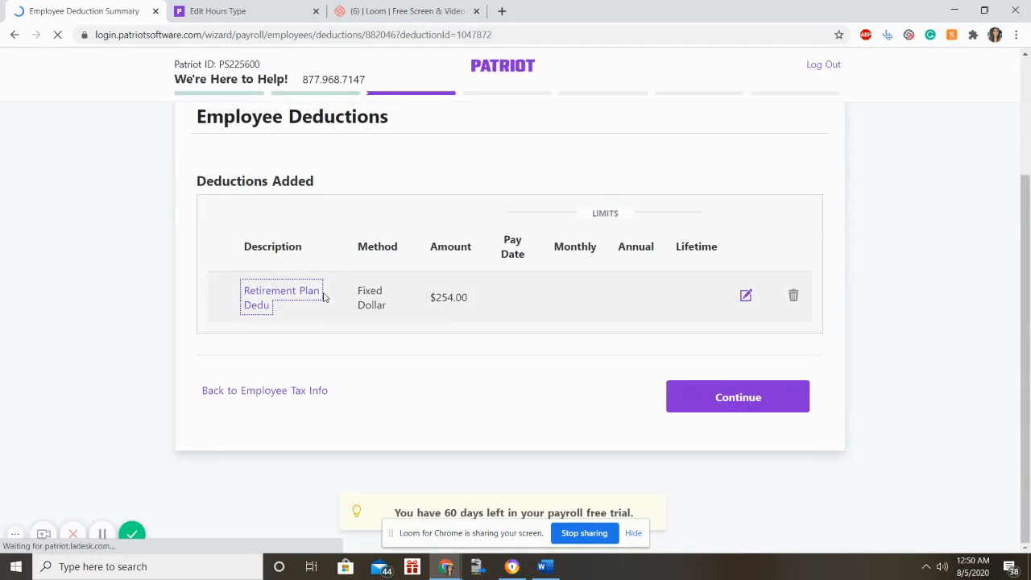
scroll(486, 362, up, 2)
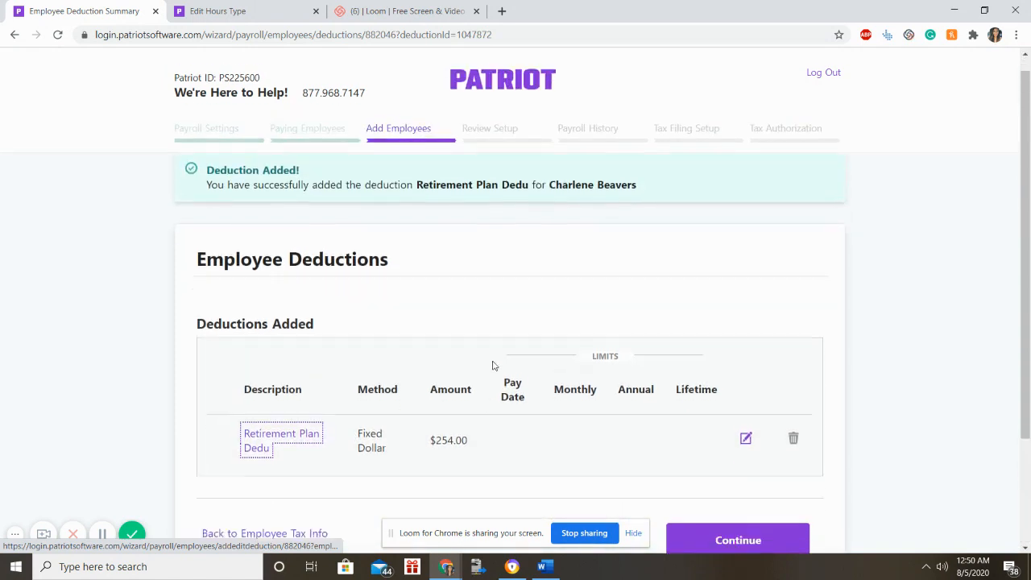
scroll(490, 363, down, 2)
click(736, 400)
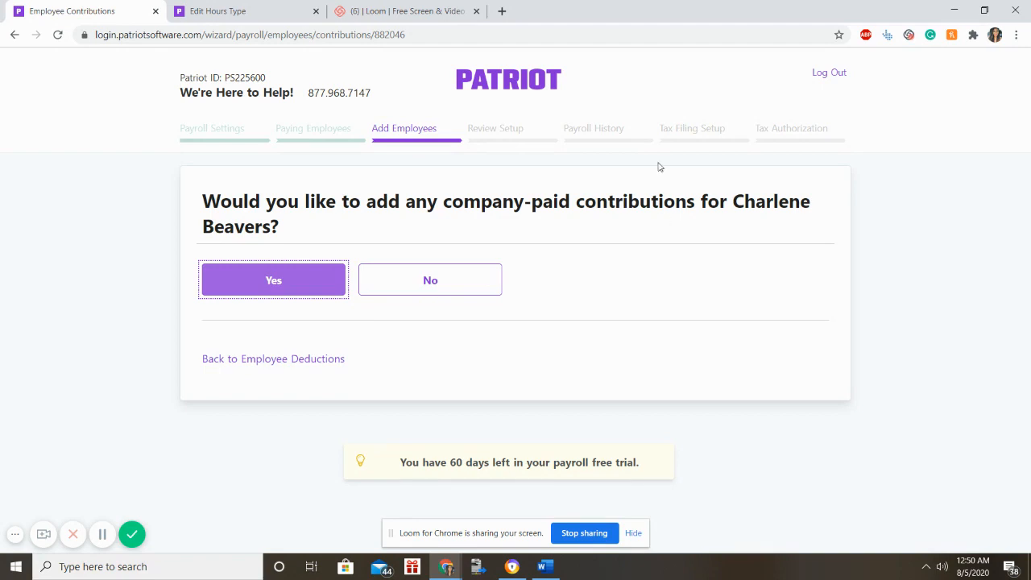
Answer No to company-paid contributions and No to adding another employee.
click(482, 271)
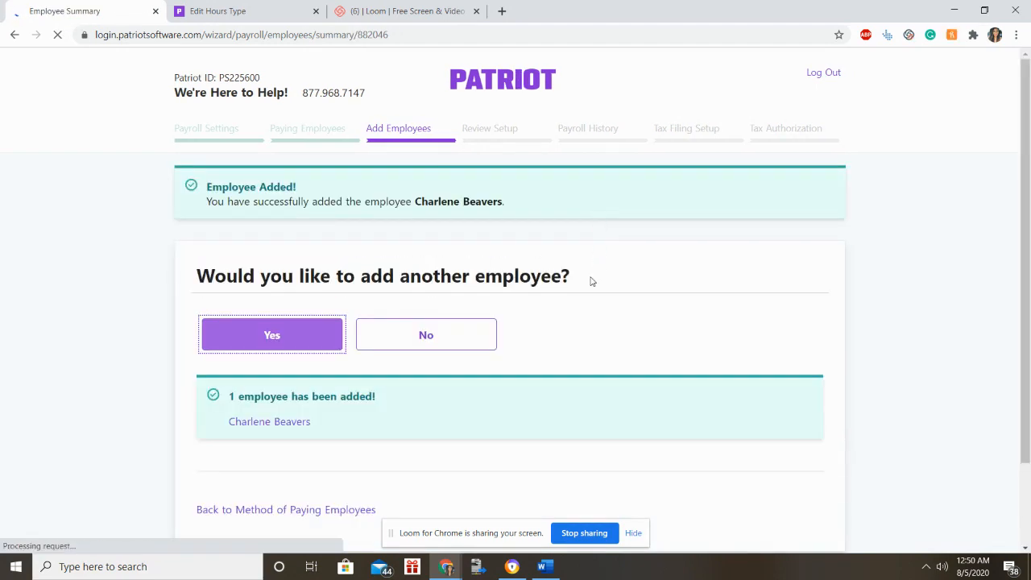
scroll(592, 281, down, 1)
scroll(591, 282, down, 1)
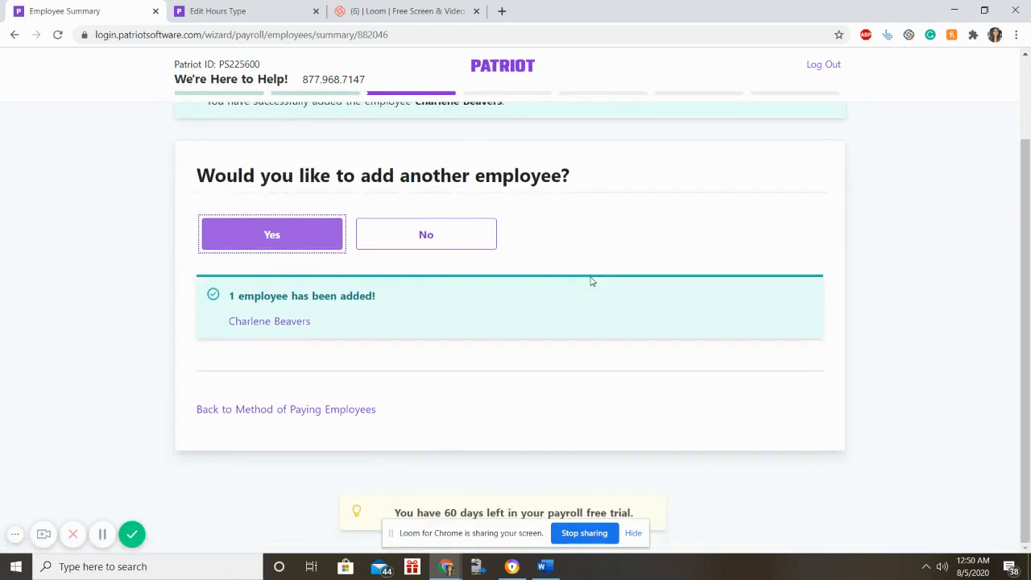
scroll(592, 282, up, 1)
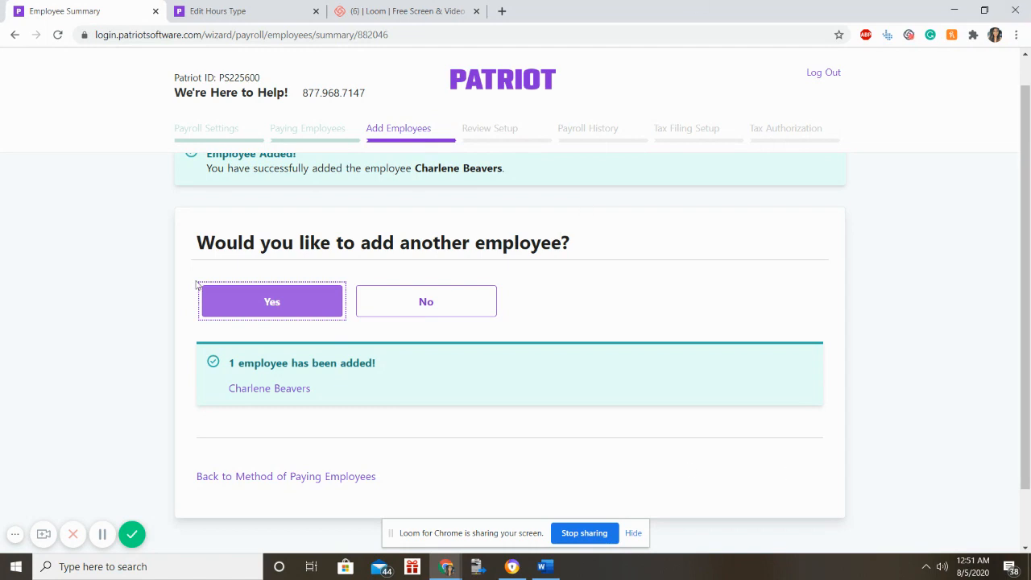
click(459, 307)
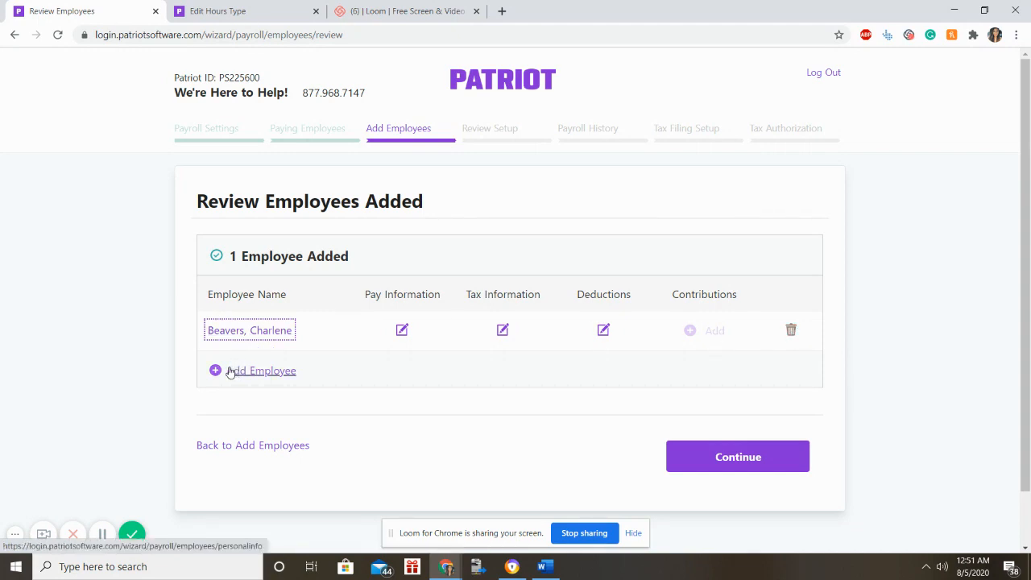
Confirm the employee list, clear the Florida SUTA field, and tick I don't have one yet.
click(755, 473)
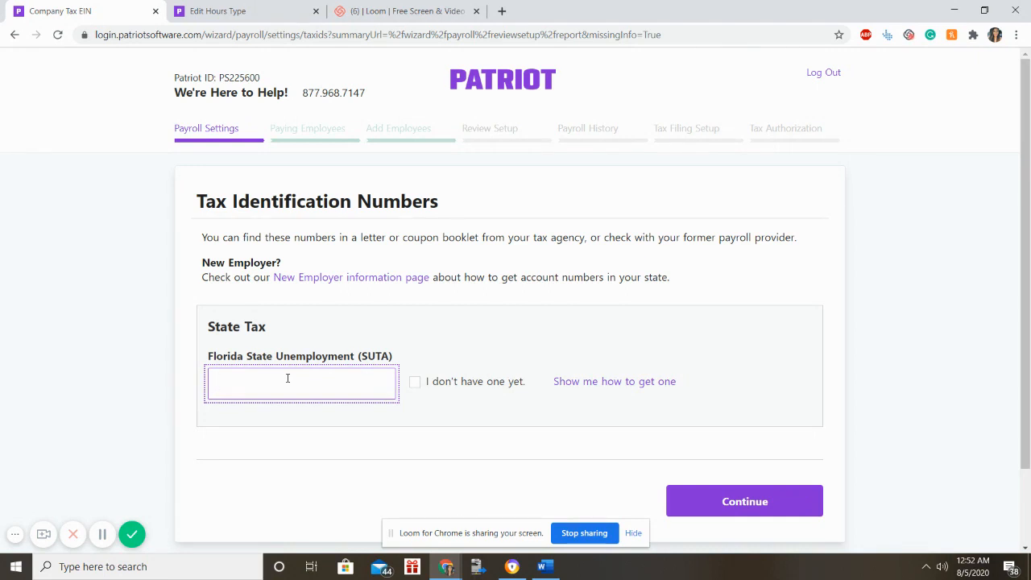
text(12)
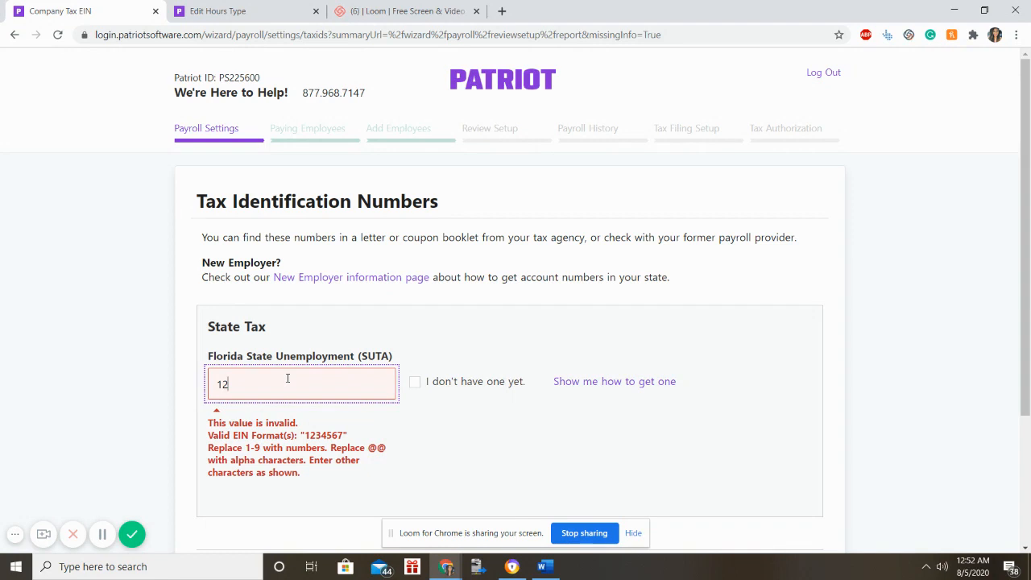
key(BackSpace)
key(BackSpace)
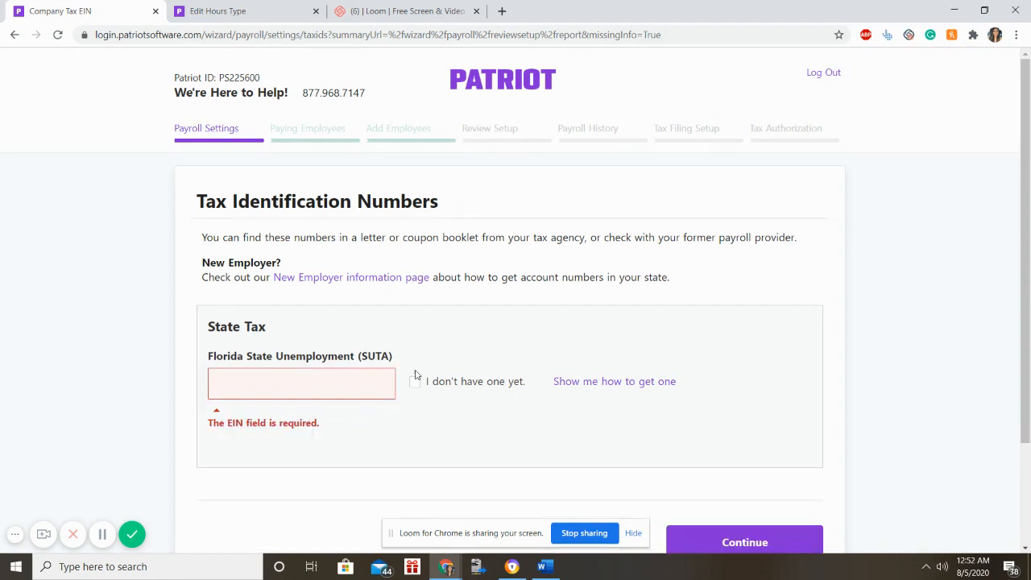
click(415, 381)
click(764, 500)
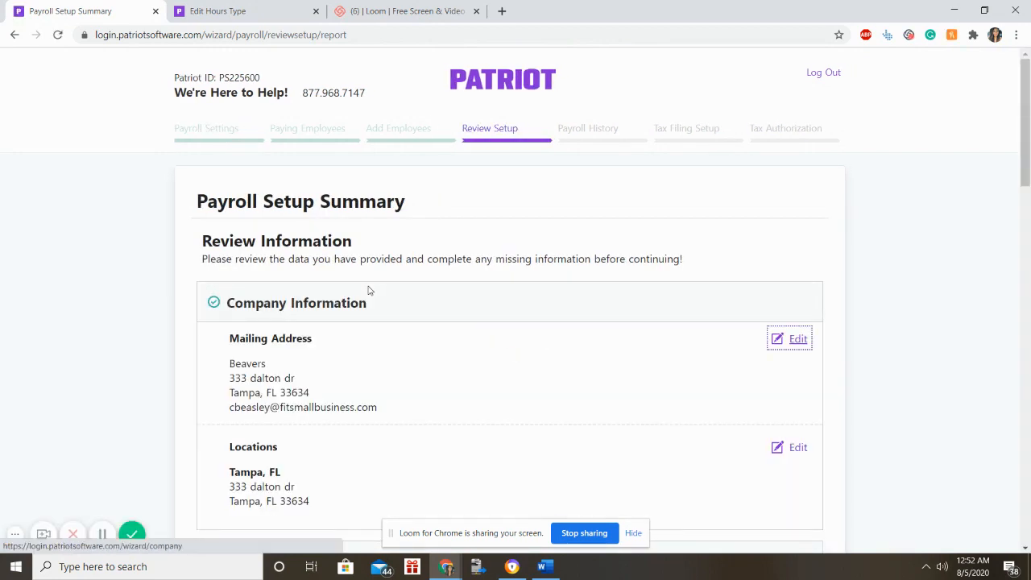
Scroll through the Payroll Setup Summary and continue to the Payroll History step.
scroll(363, 338, down, 4)
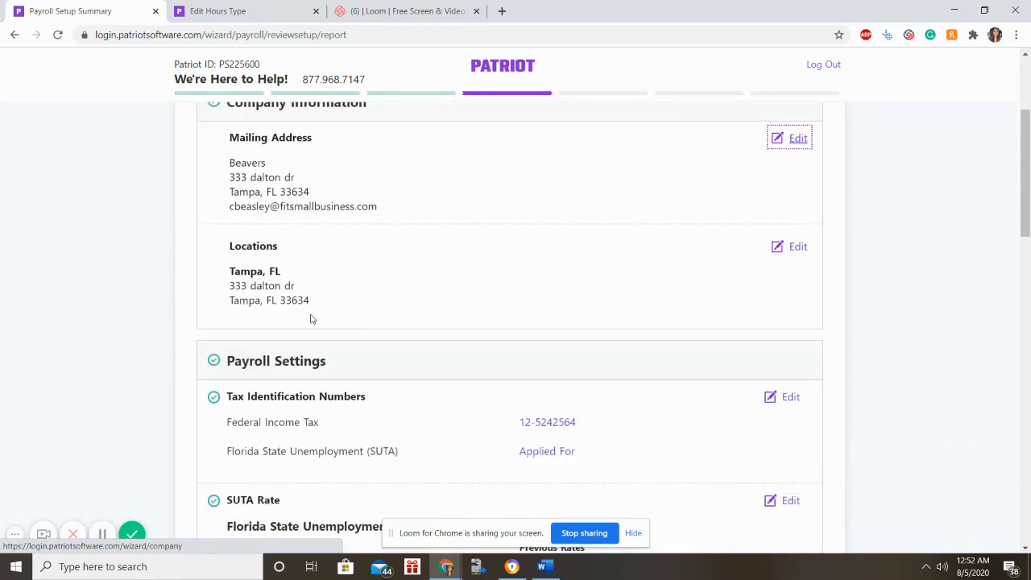
scroll(311, 306, down, 3)
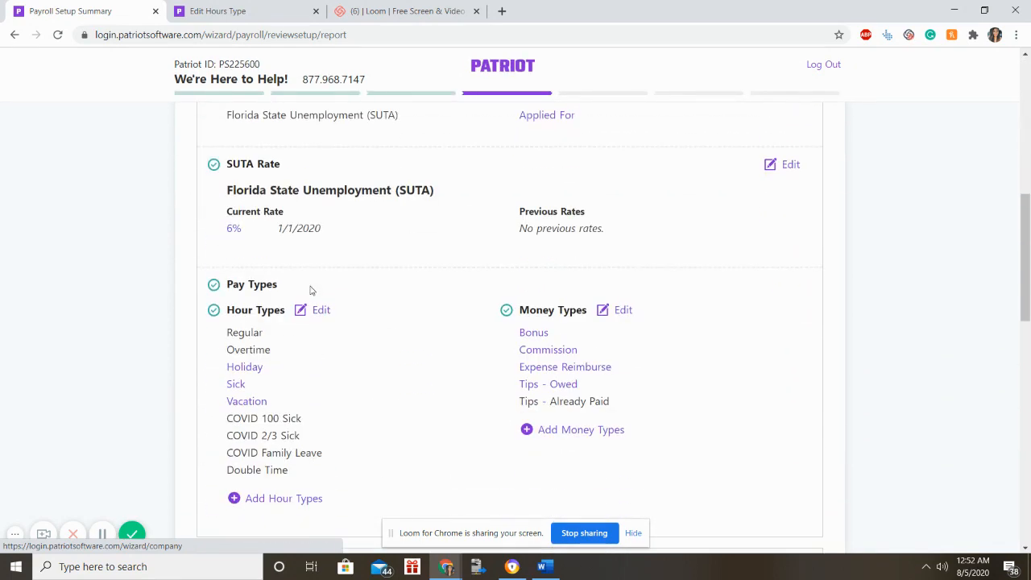
scroll(322, 306, down, 7)
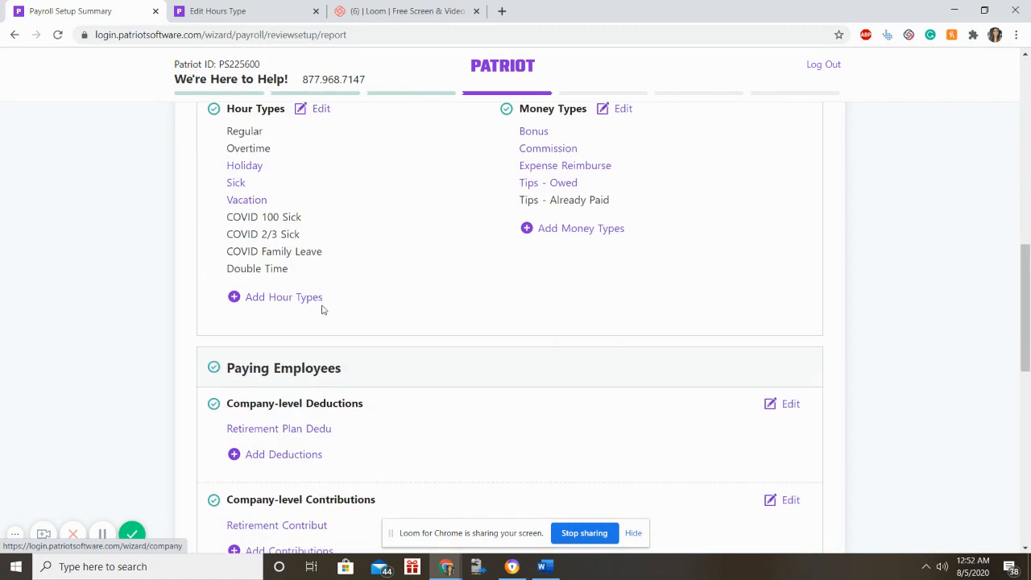
scroll(379, 295, up, 2)
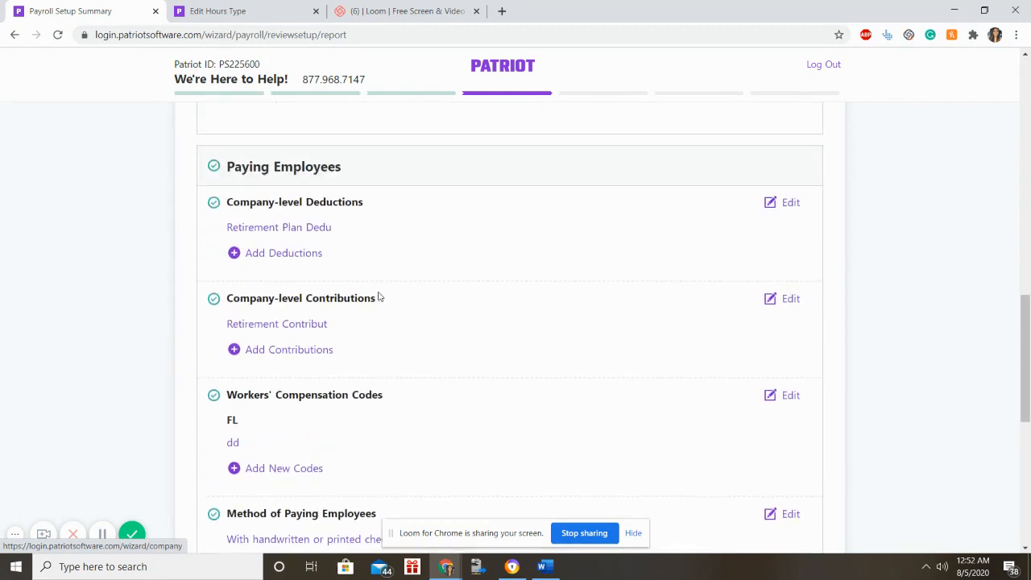
scroll(379, 297, down, 2)
scroll(379, 297, down, 4)
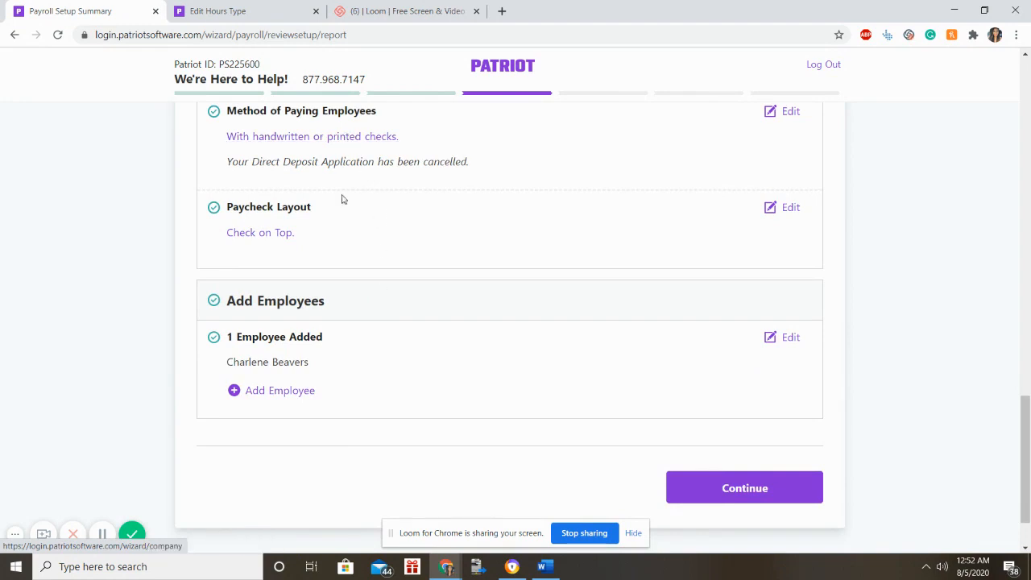
scroll(351, 283, down, 1)
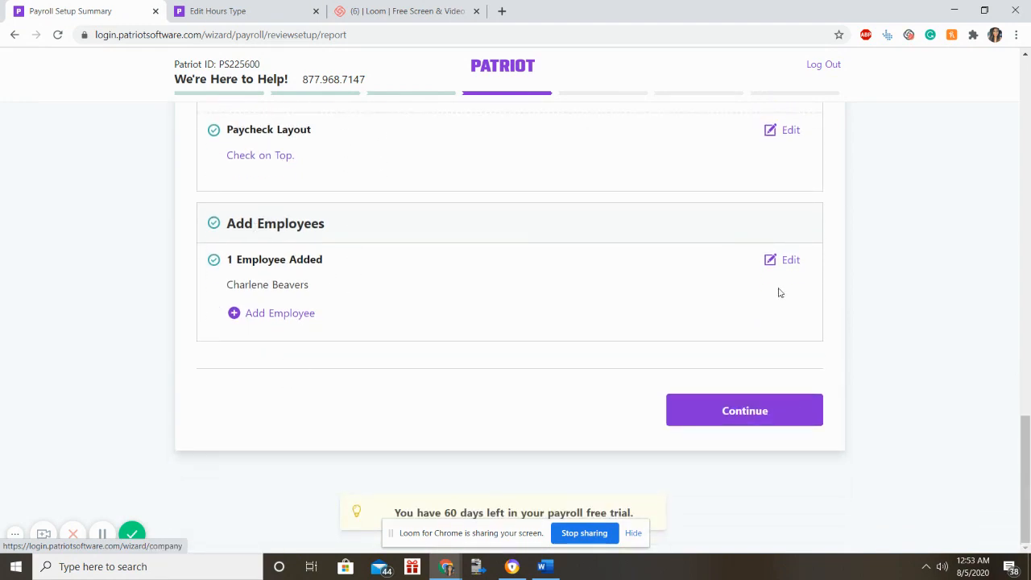
click(752, 405)
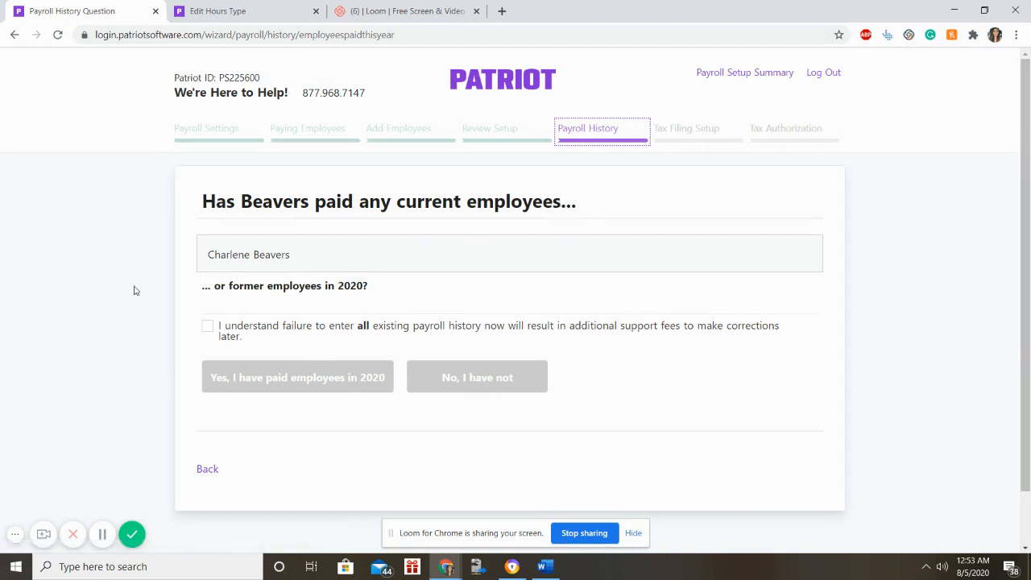
Acknowledge the history-fee warning, answer Yes to 2020 payments, and choose QuickBooks as previous provider.
click(207, 326)
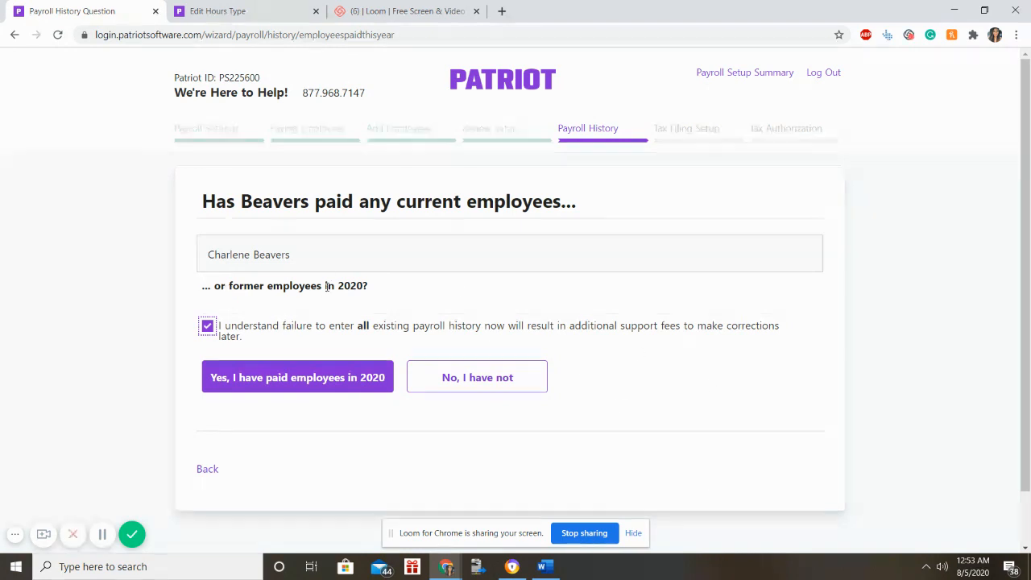
click(299, 378)
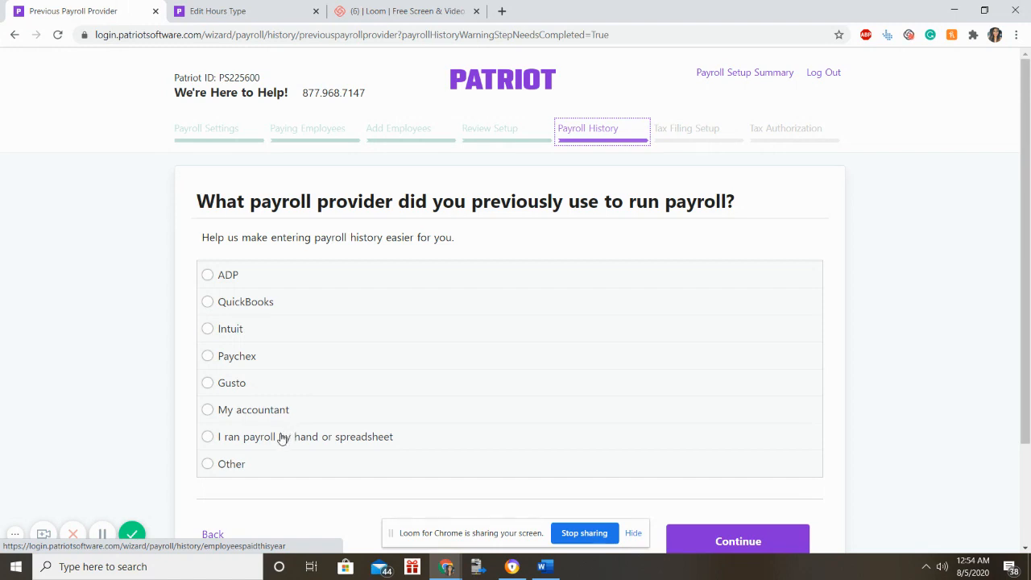
click(217, 304)
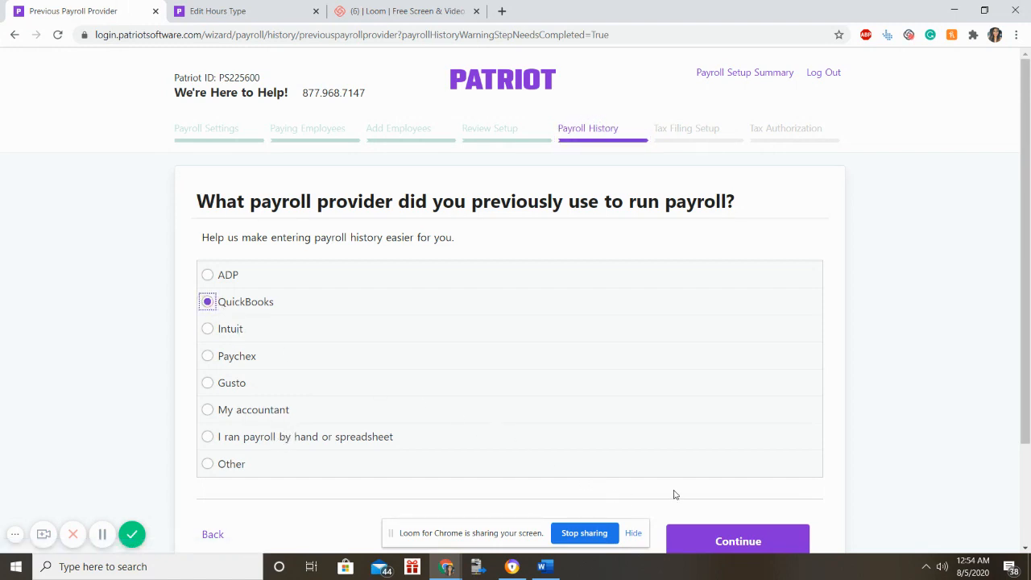
scroll(704, 462, down, 2)
click(702, 414)
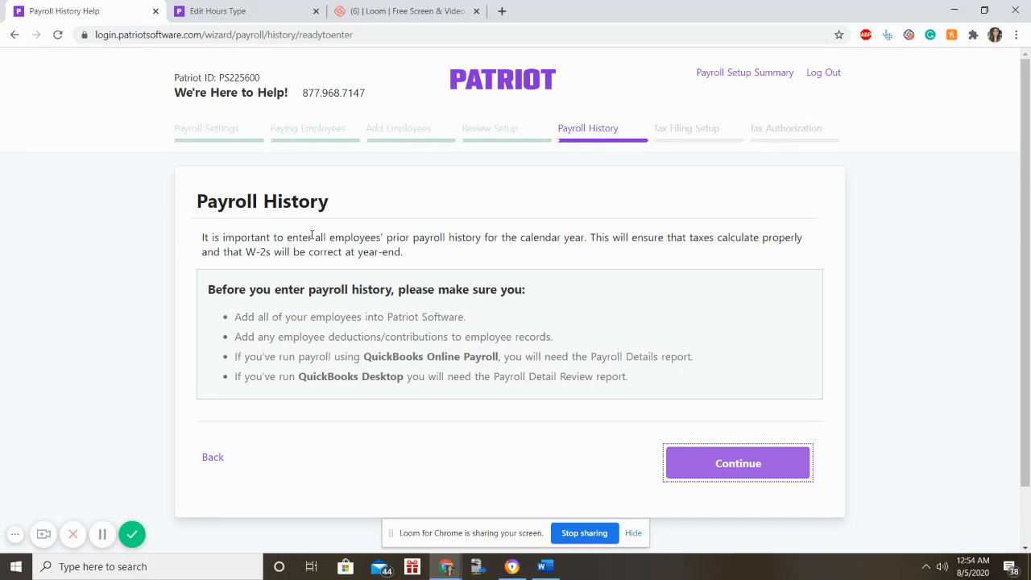
Start a new pay period and set its start date to 7/27/2020.
click(680, 456)
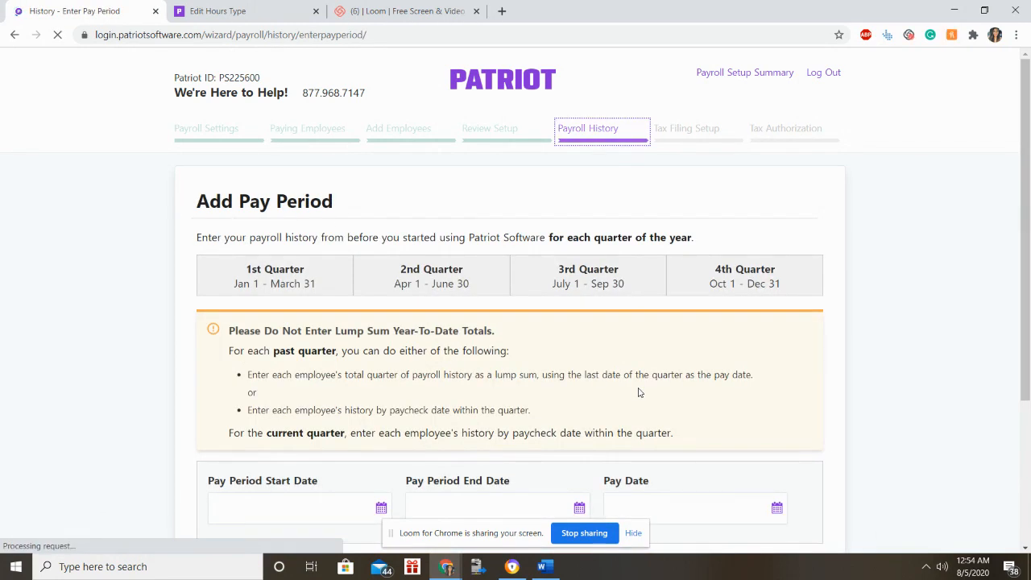
scroll(627, 392, down, 2)
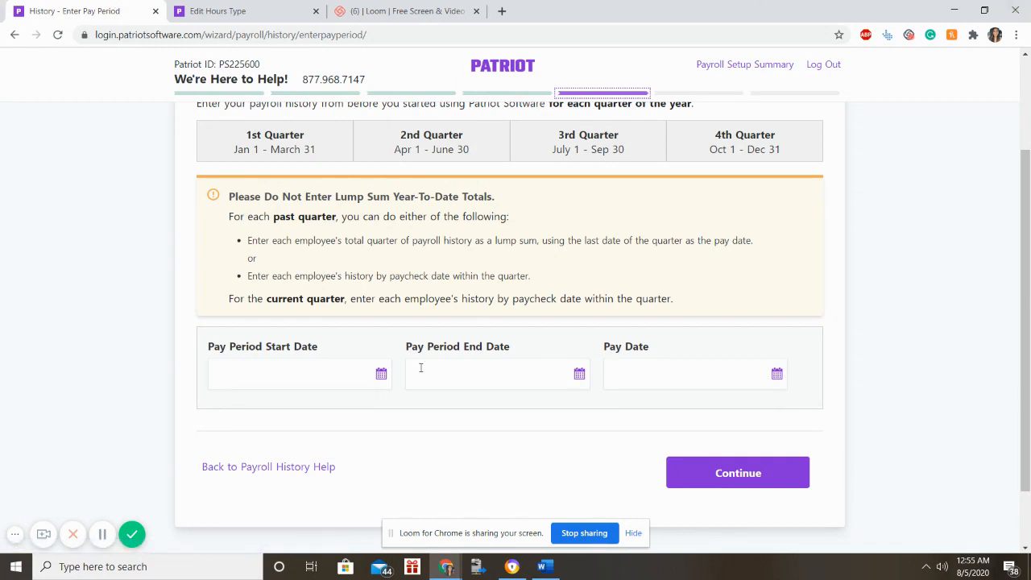
scroll(419, 363, up, 1)
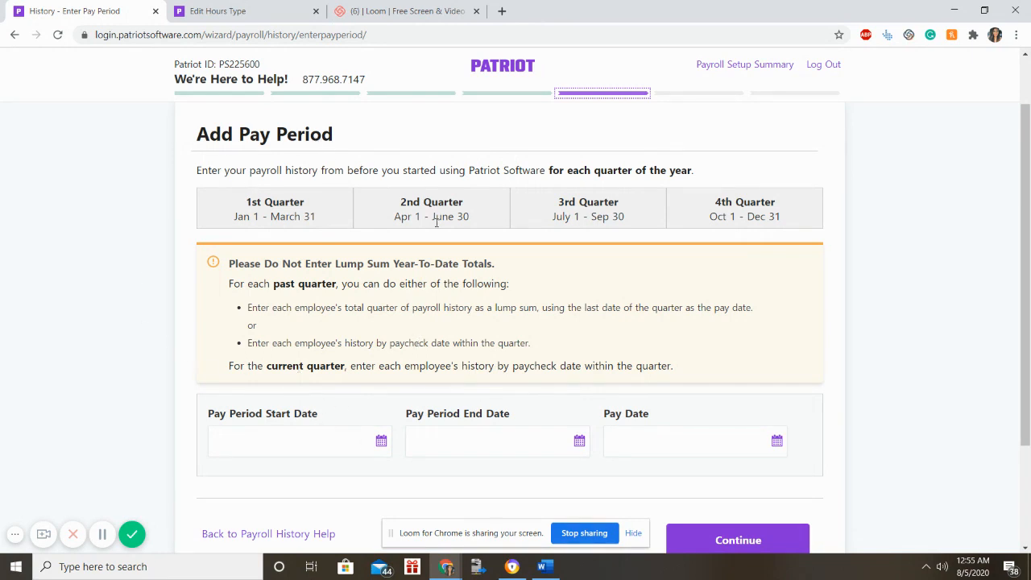
click(387, 442)
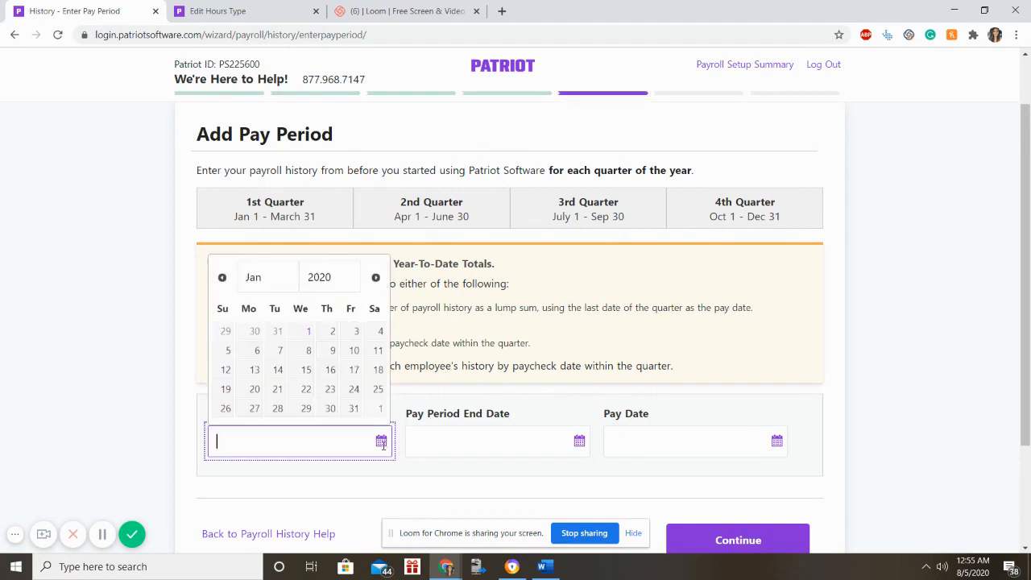
click(376, 277)
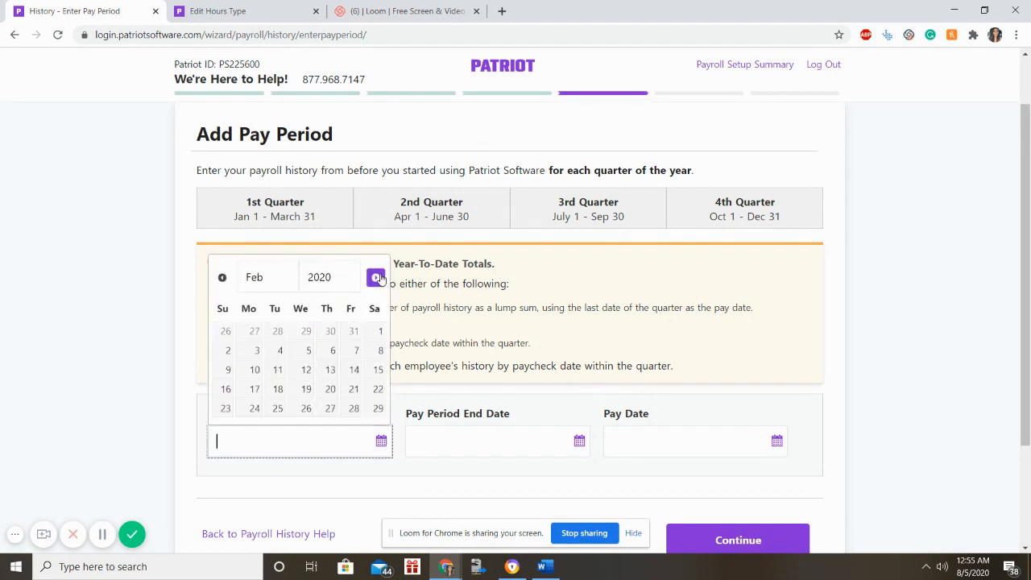
click(376, 277)
click(375, 277)
click(375, 277)
click(376, 278)
click(376, 277)
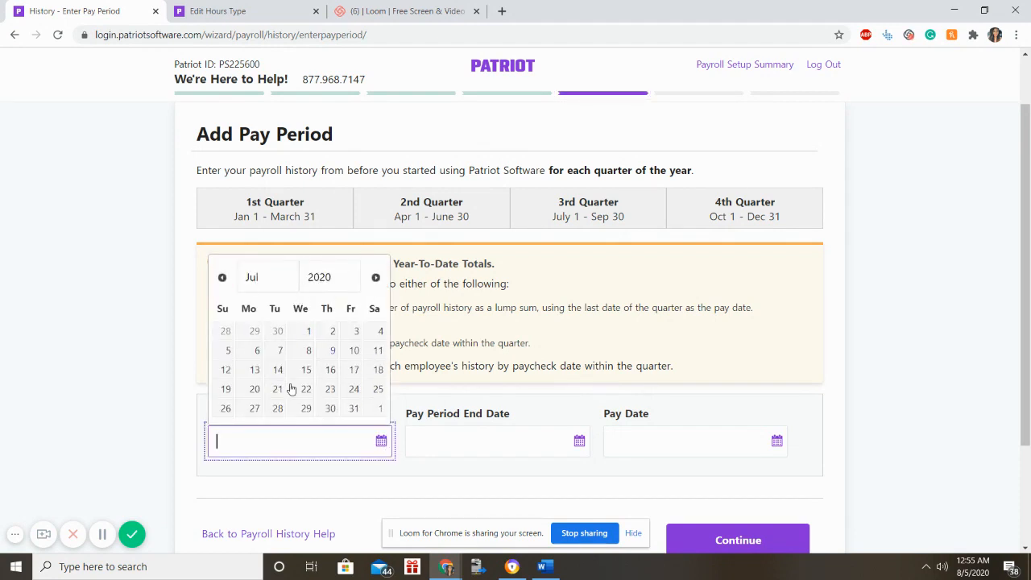
click(257, 408)
click(589, 450)
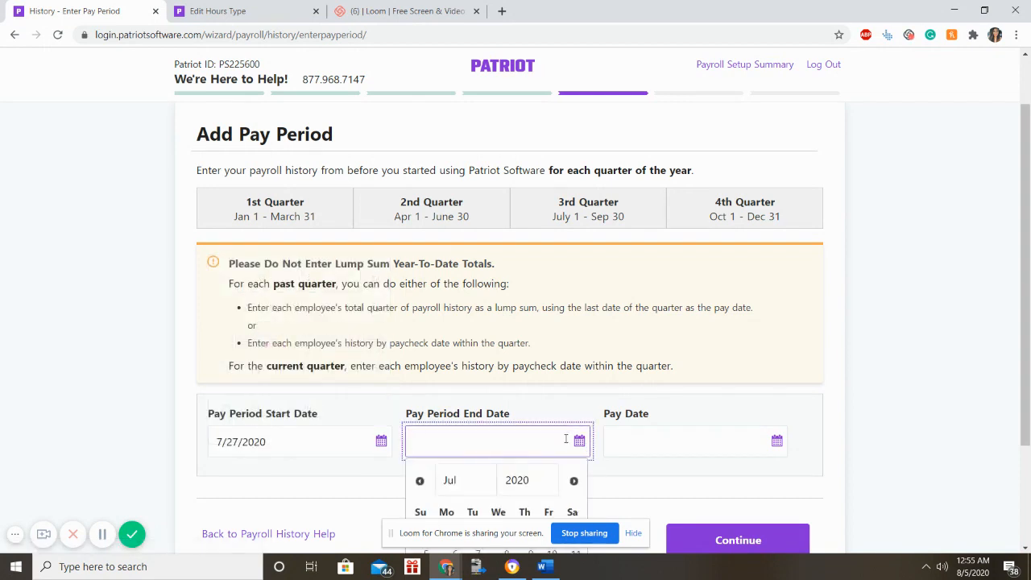
Set the end date and pay date to 7/31/2020 and submit the pay period.
scroll(564, 451, down, 2)
click(551, 466)
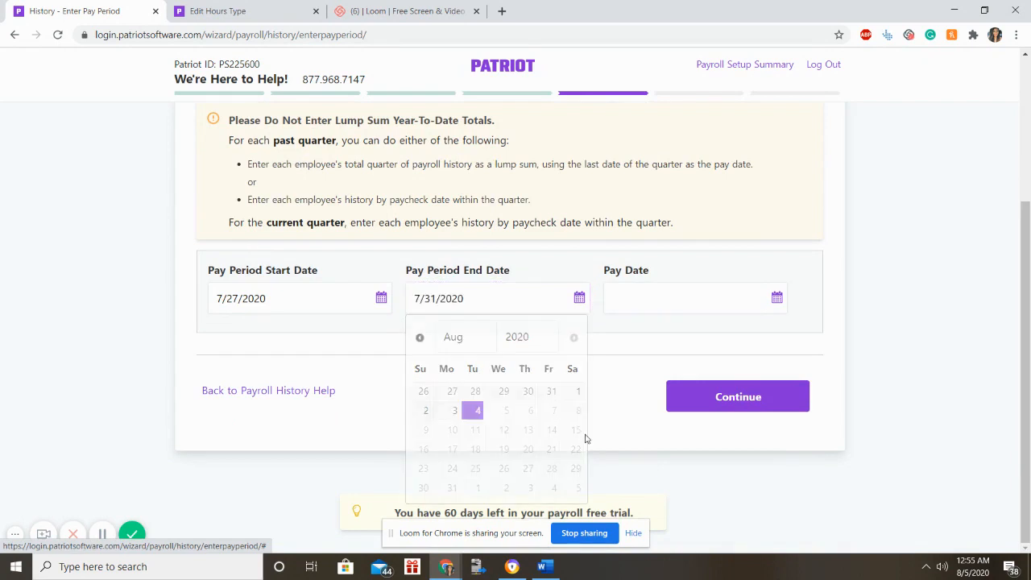
click(777, 298)
click(751, 468)
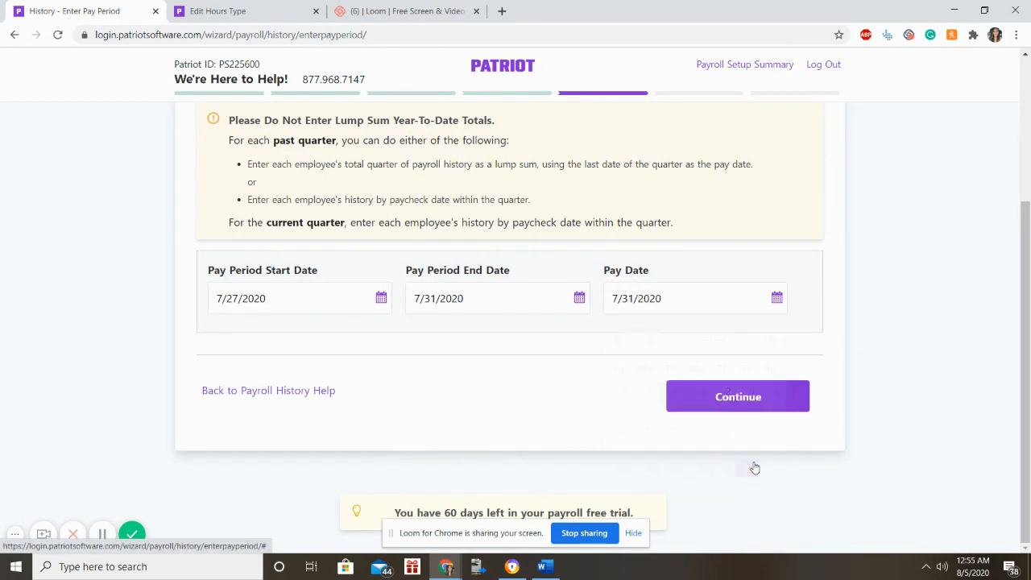
click(737, 397)
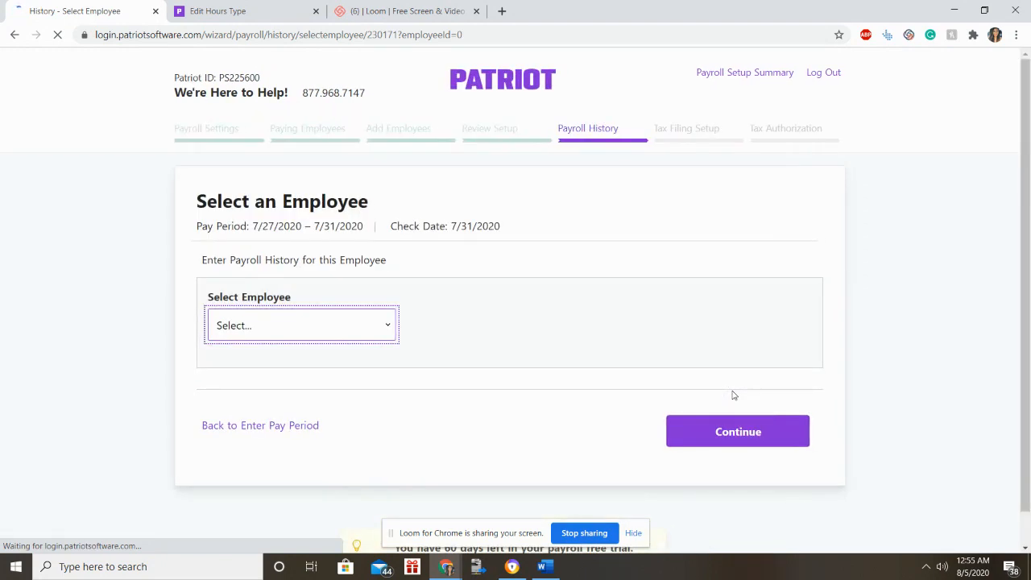
Select the company's only employee for the 7/27–7/31/2020 pay period and continue.
click(359, 339)
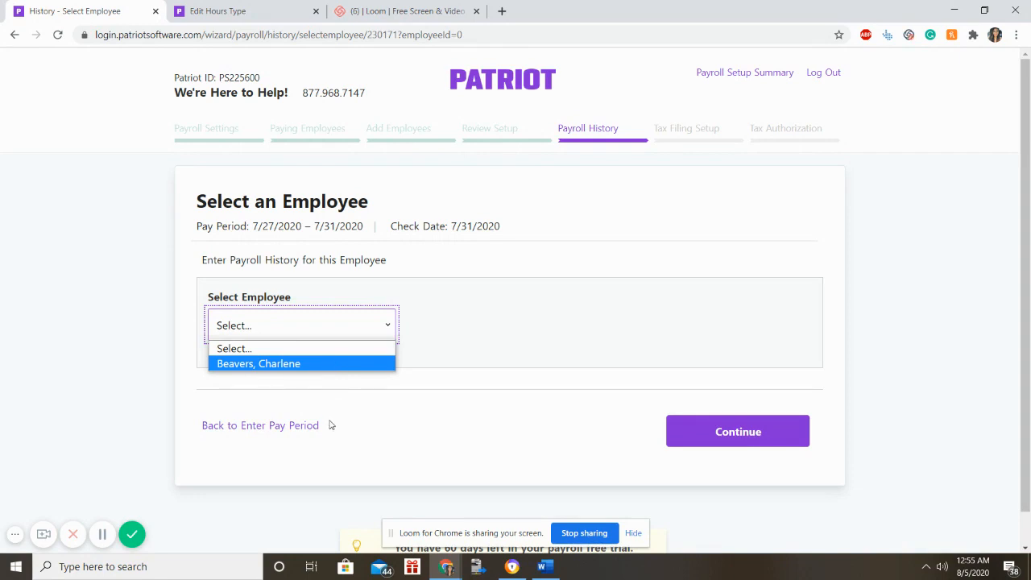
click(315, 364)
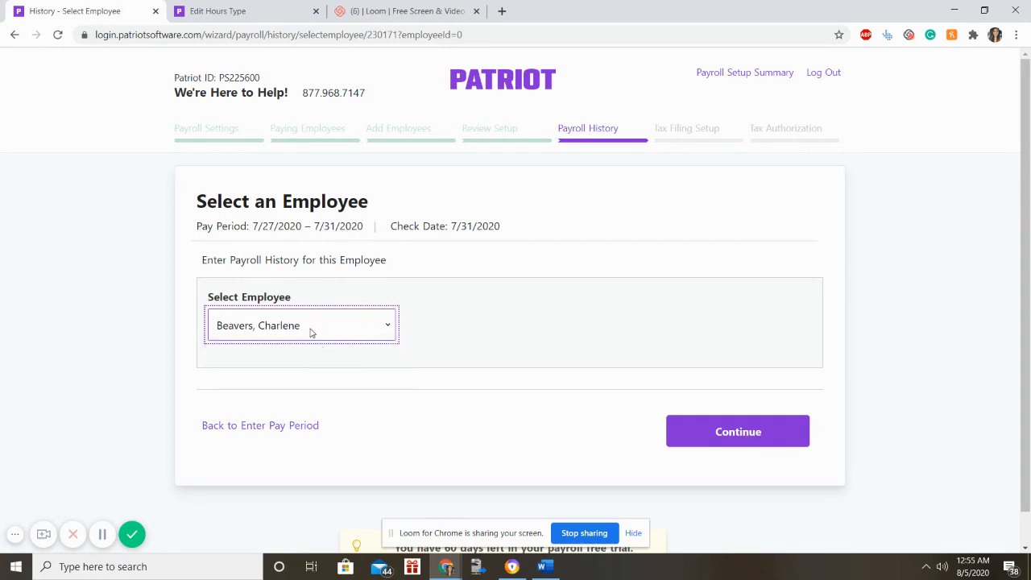
click(770, 430)
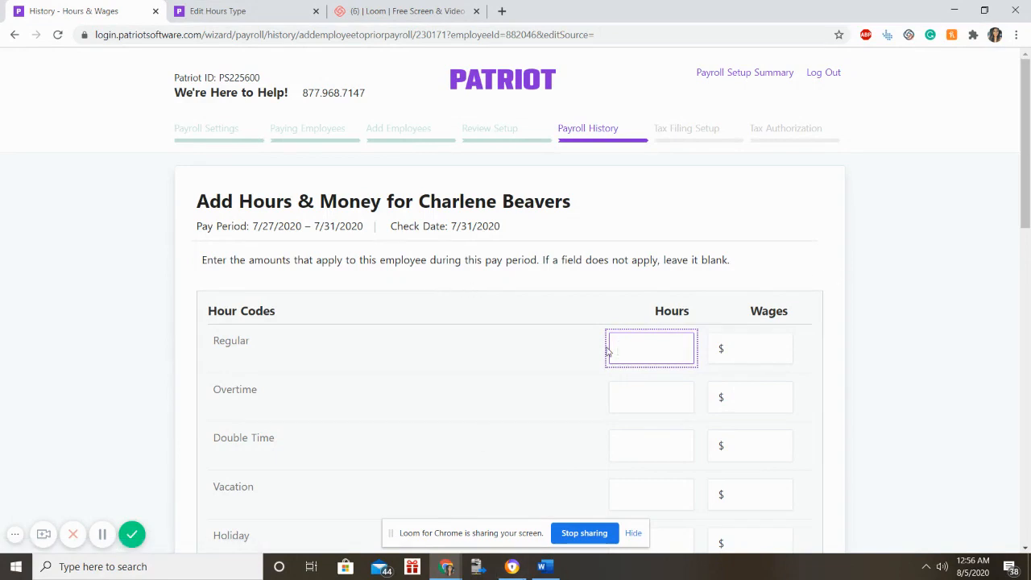
Enter 45 regular hours with $4,500 wages, then a $250 retirement deduction.
text(45)
click(735, 345)
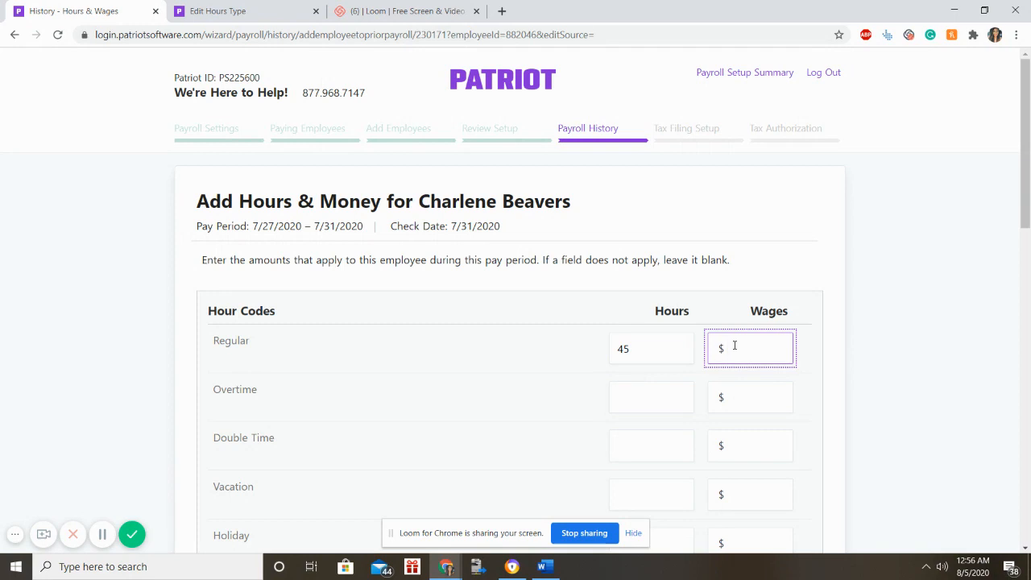
text(4500)
scroll(735, 345, down, 3)
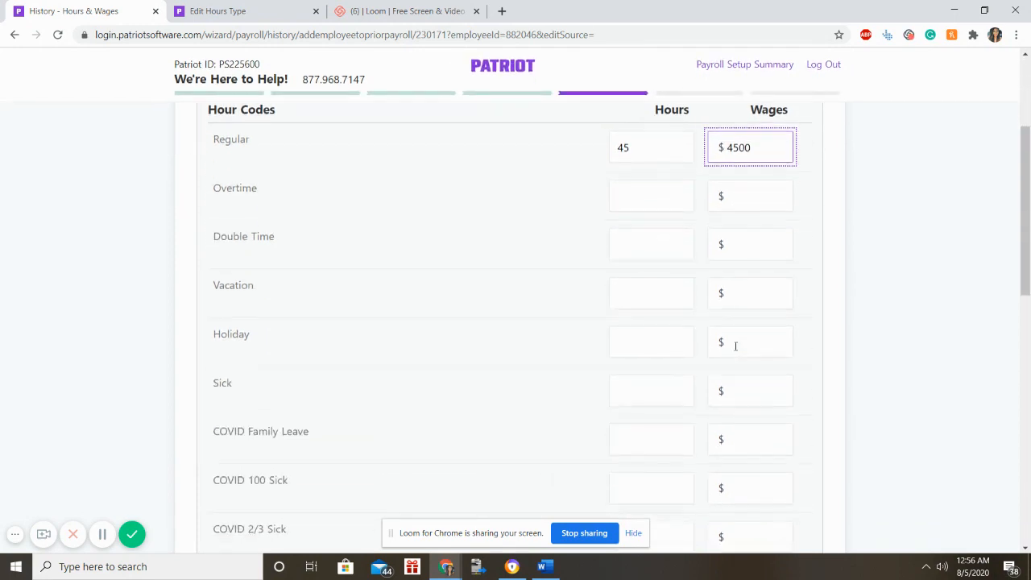
scroll(736, 346, down, 3)
scroll(735, 348, up, 4)
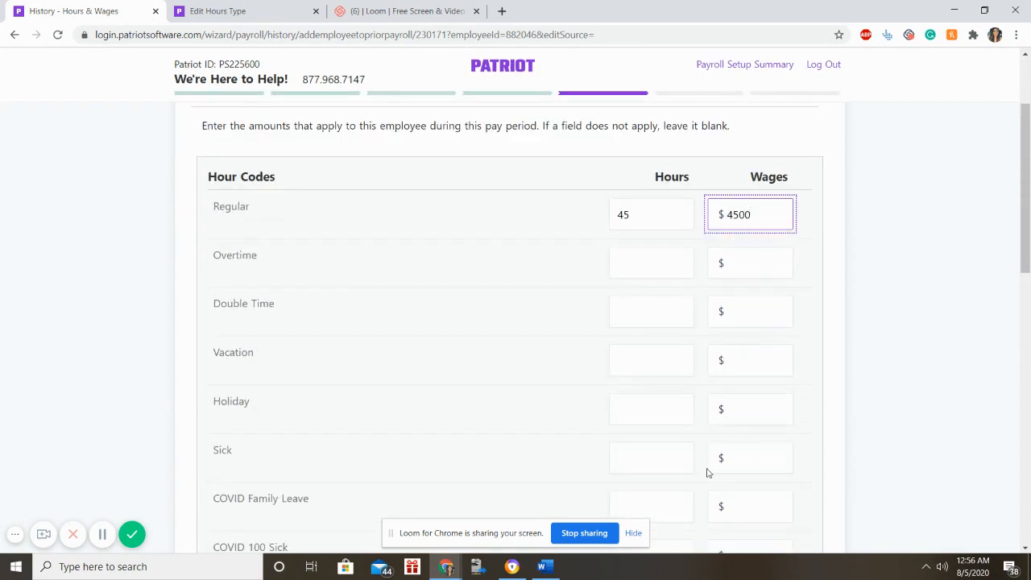
scroll(707, 470, down, 8)
scroll(685, 370, up, 3)
scroll(685, 364, down, 5)
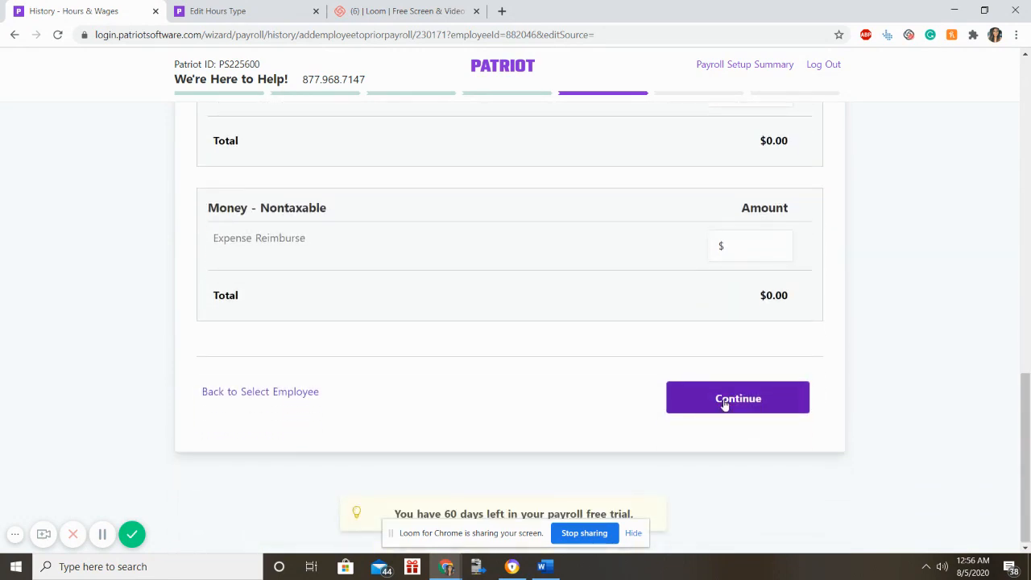
click(724, 405)
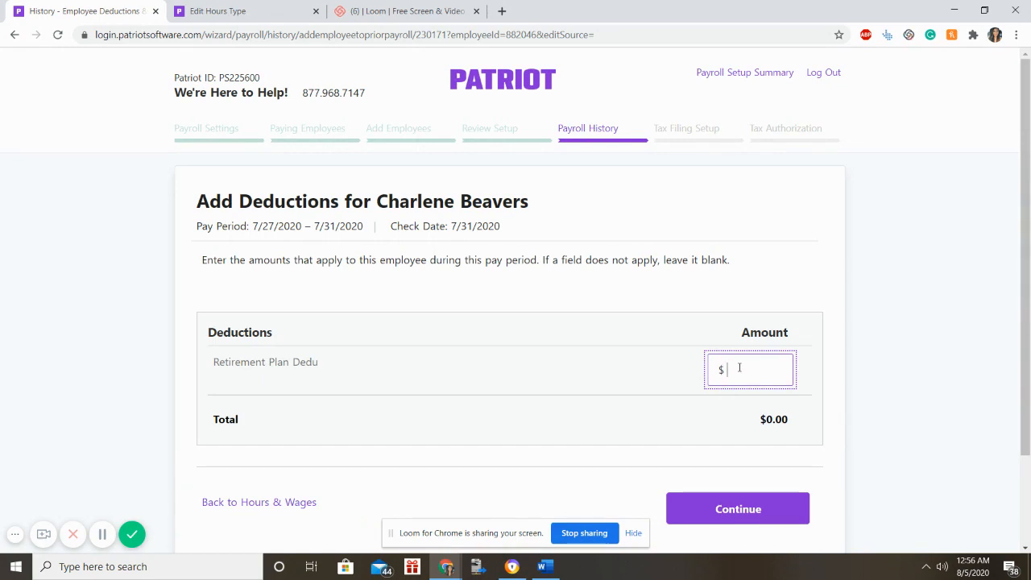
text(250)
click(726, 505)
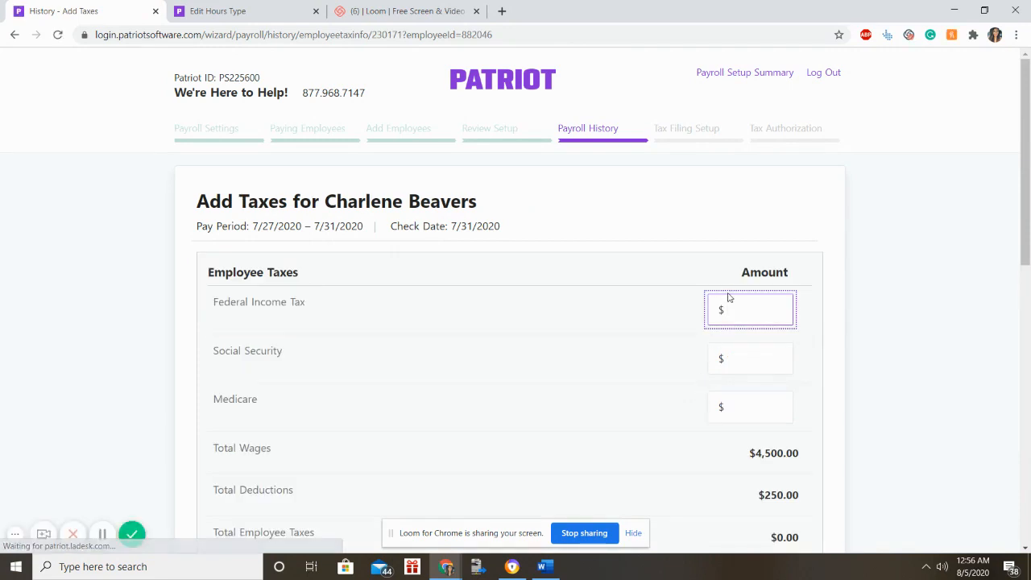
Enter employee taxes: Federal Income Tax 250, Social Security 34, Medicare 56.
text(250)
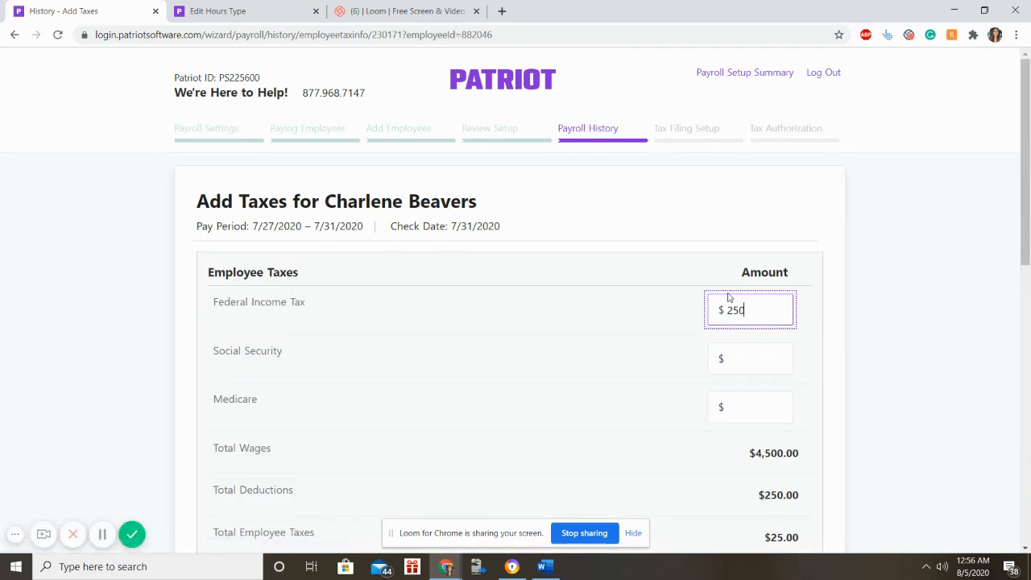
click(717, 358)
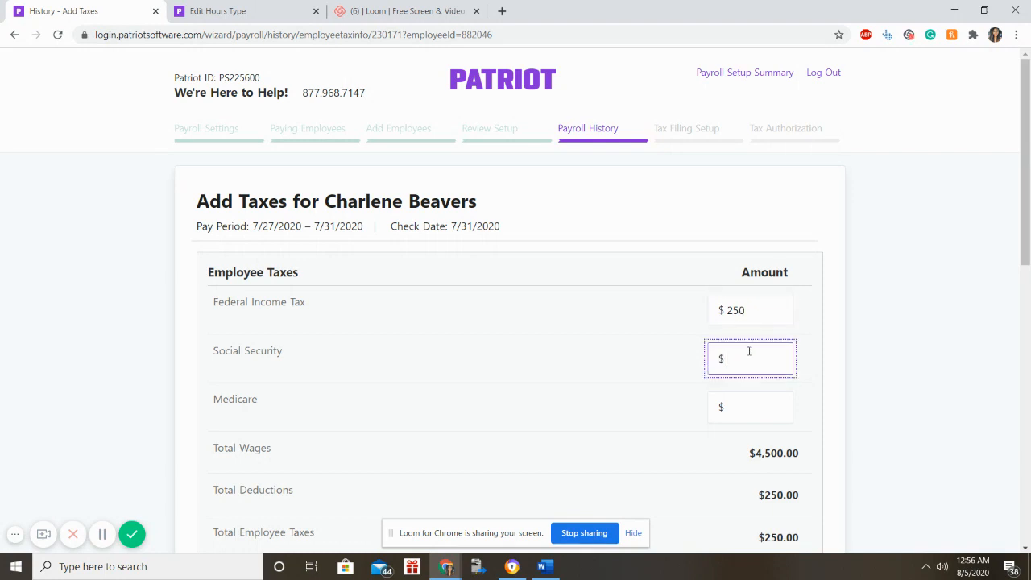
text(34)
click(743, 409)
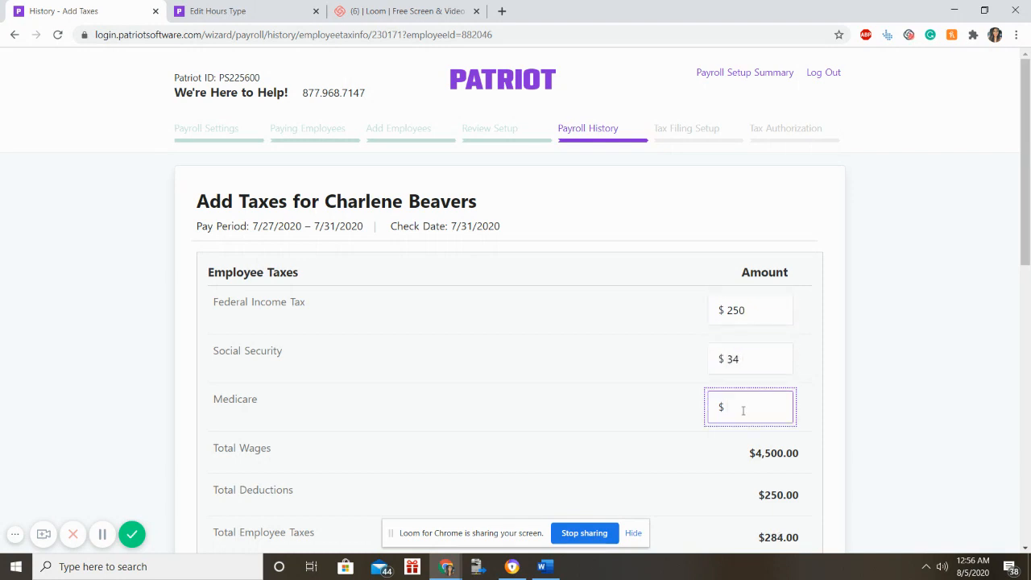
text(56)
scroll(742, 413, down, 4)
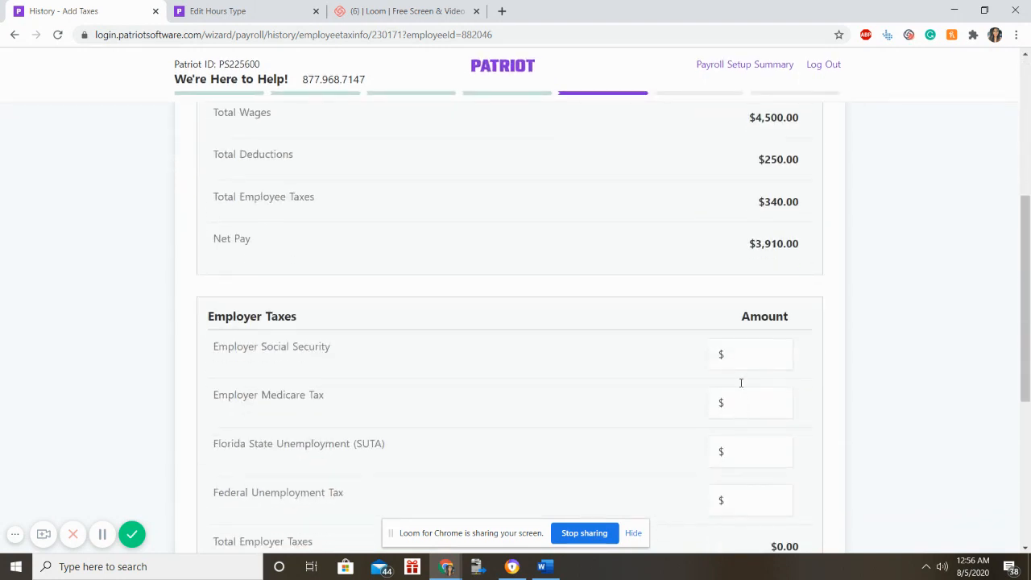
Enter employer taxes: Social Security 34, Medicare 56, Florida SUTA 21, FUTA 20, and submit.
click(742, 354)
scroll(742, 354, down, 3)
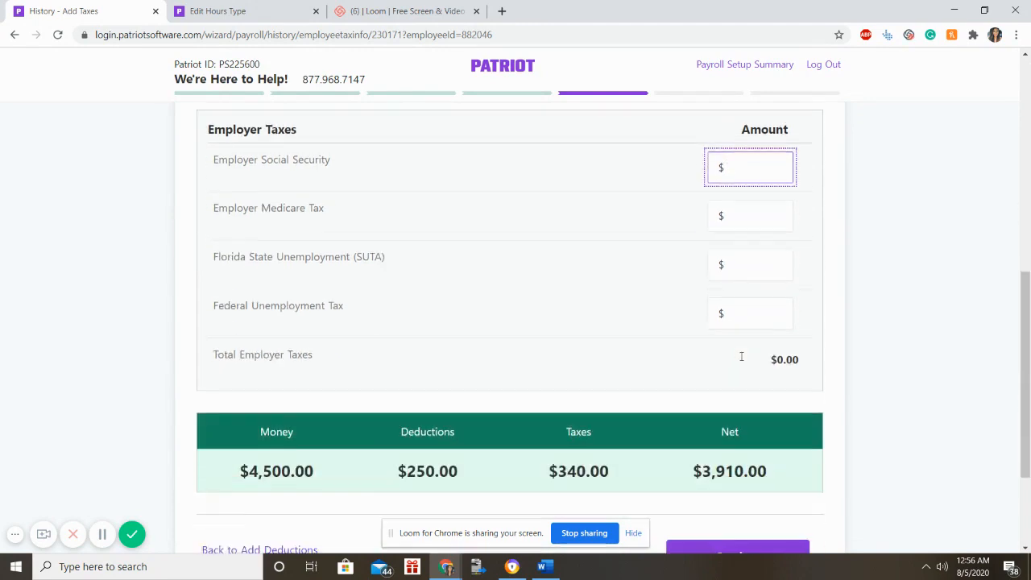
scroll(742, 359, up, 1)
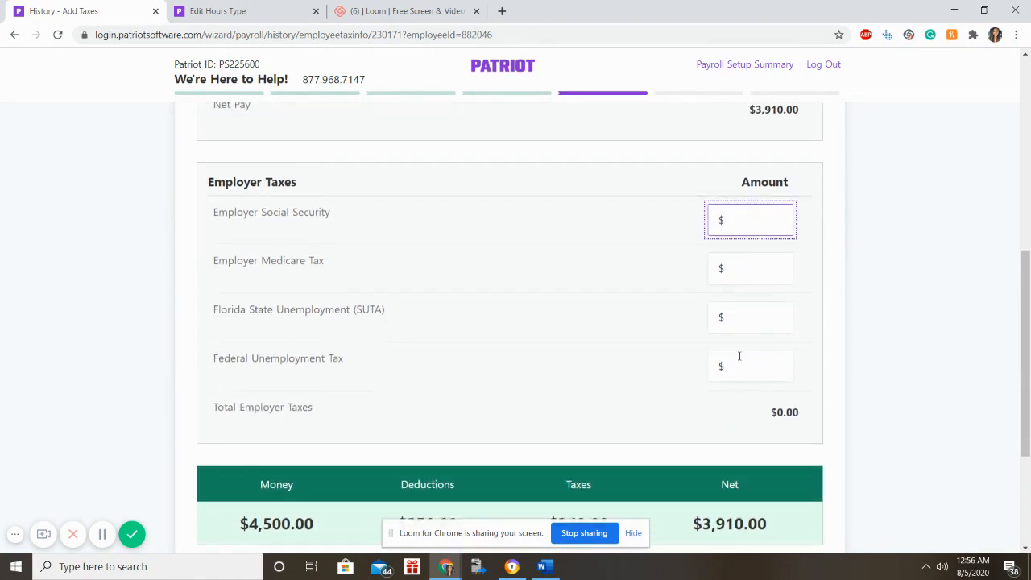
scroll(717, 356, up, 5)
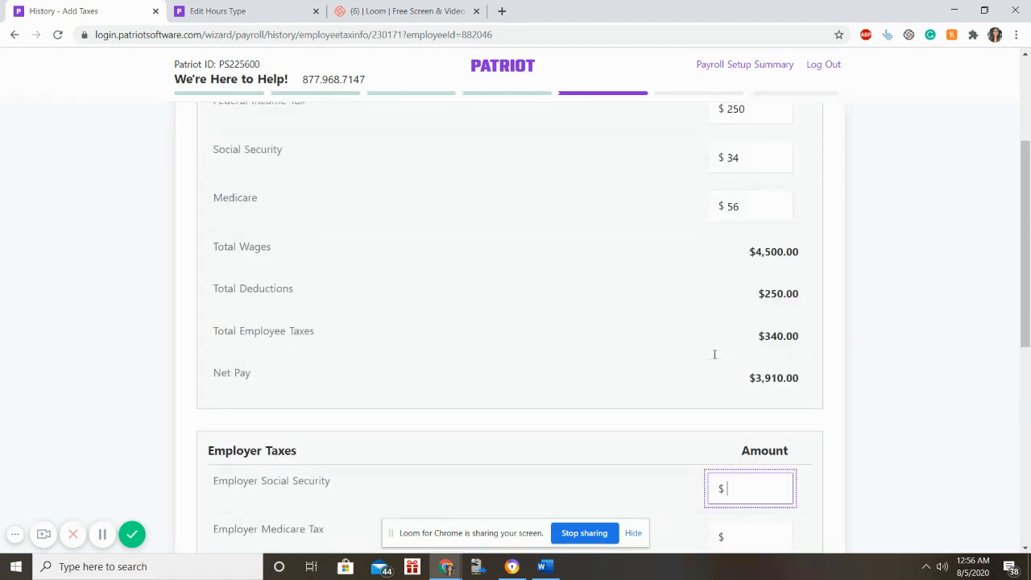
scroll(714, 359, down, 2)
scroll(715, 358, down, 2)
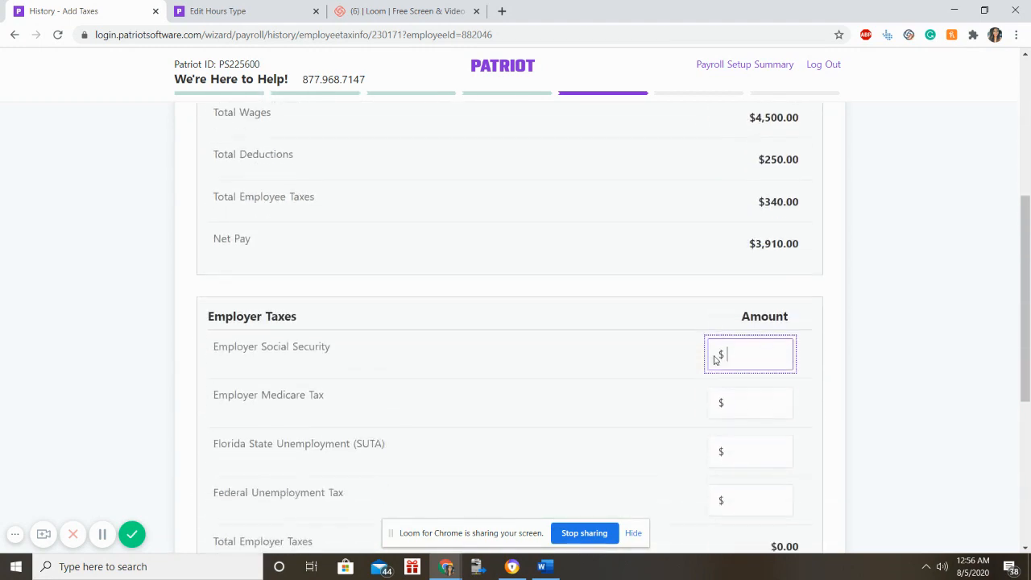
text(34)
click(710, 345)
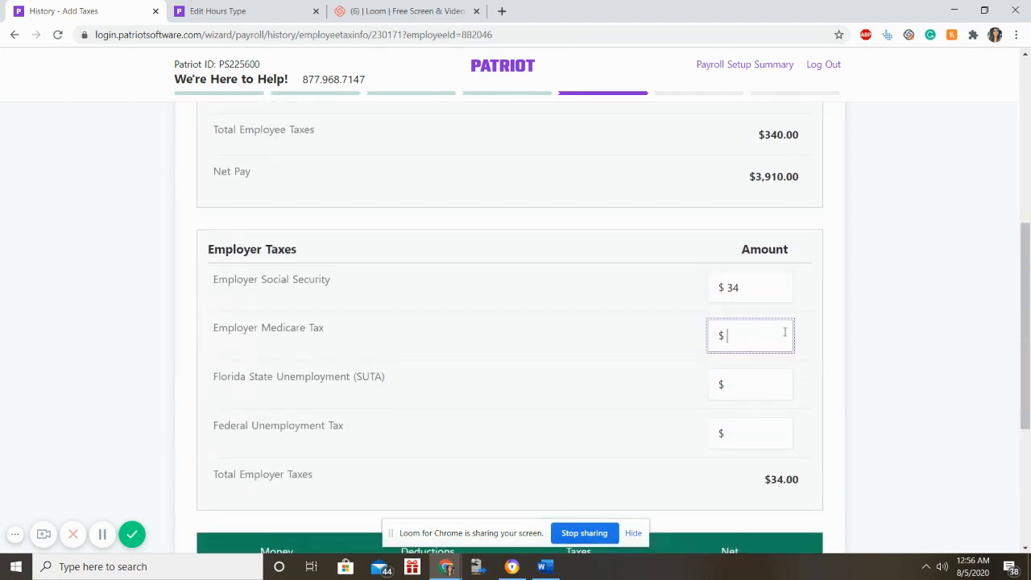
text(56)
scroll(758, 263, down, 3)
click(750, 176)
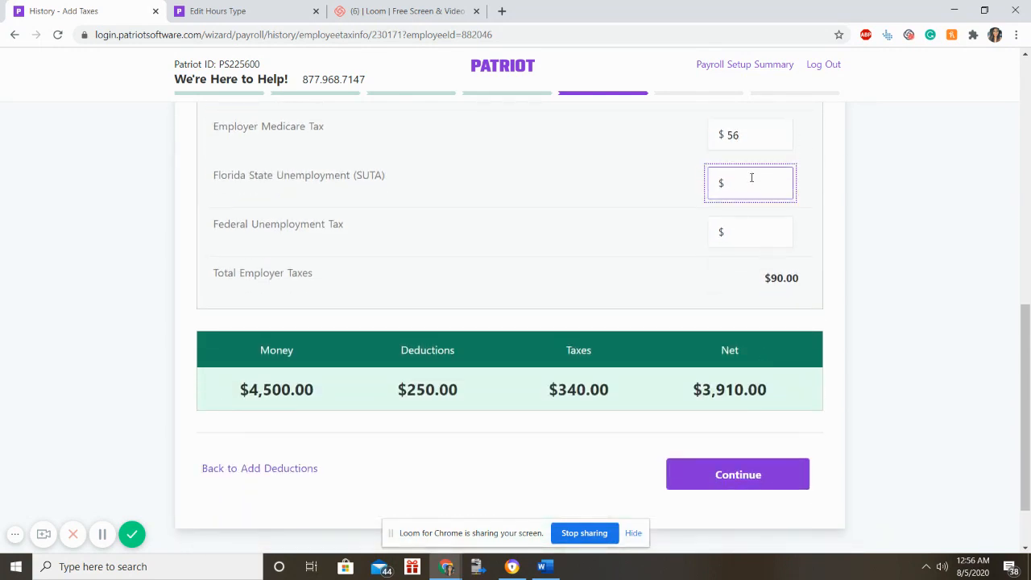
text(21)
click(735, 253)
click(737, 233)
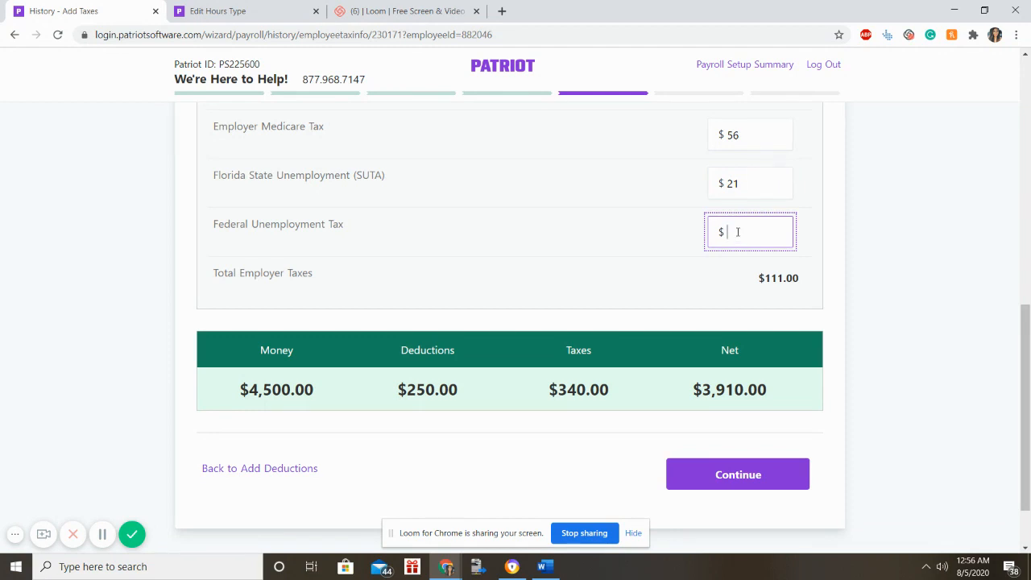
text(20)
scroll(742, 322, down, 1)
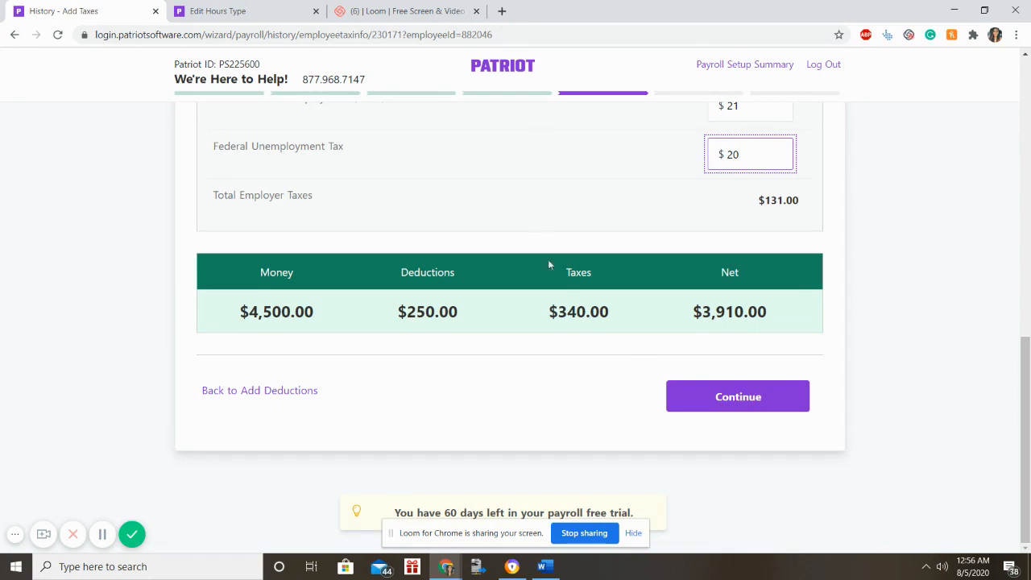
click(755, 401)
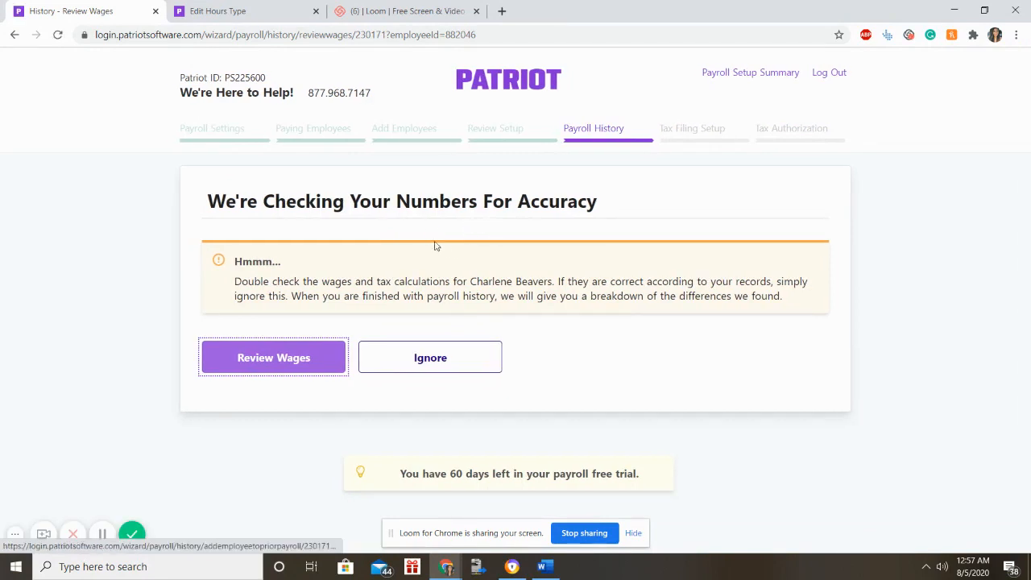
Ignore the wage warning, keep only the one pay period, and approve the payroll history.
click(488, 361)
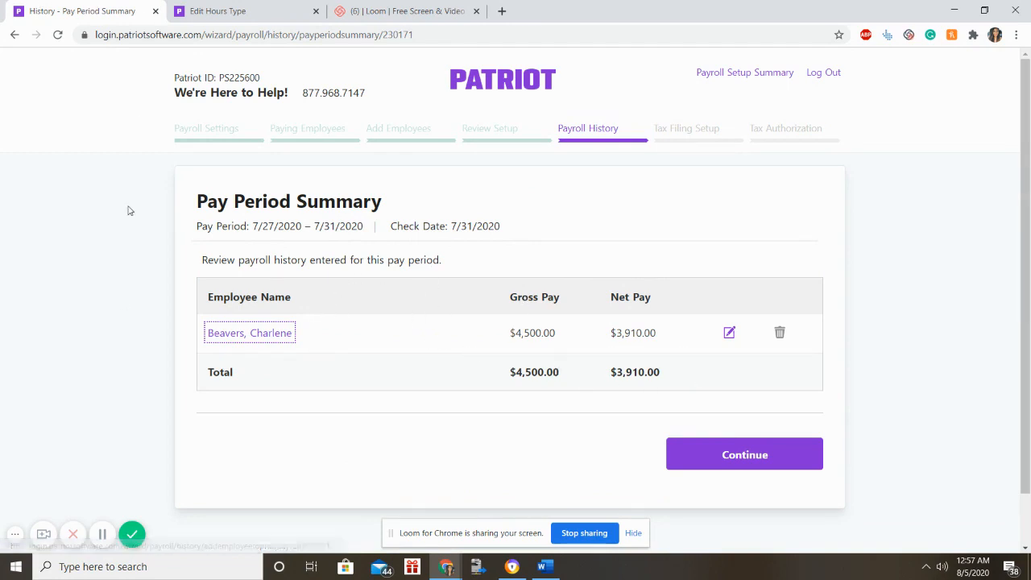
click(721, 456)
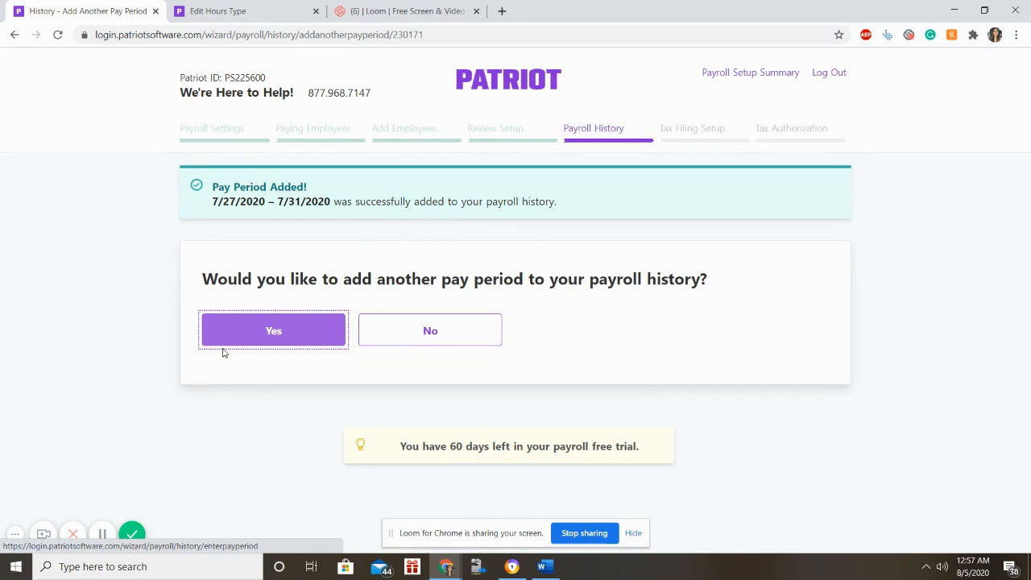
click(486, 344)
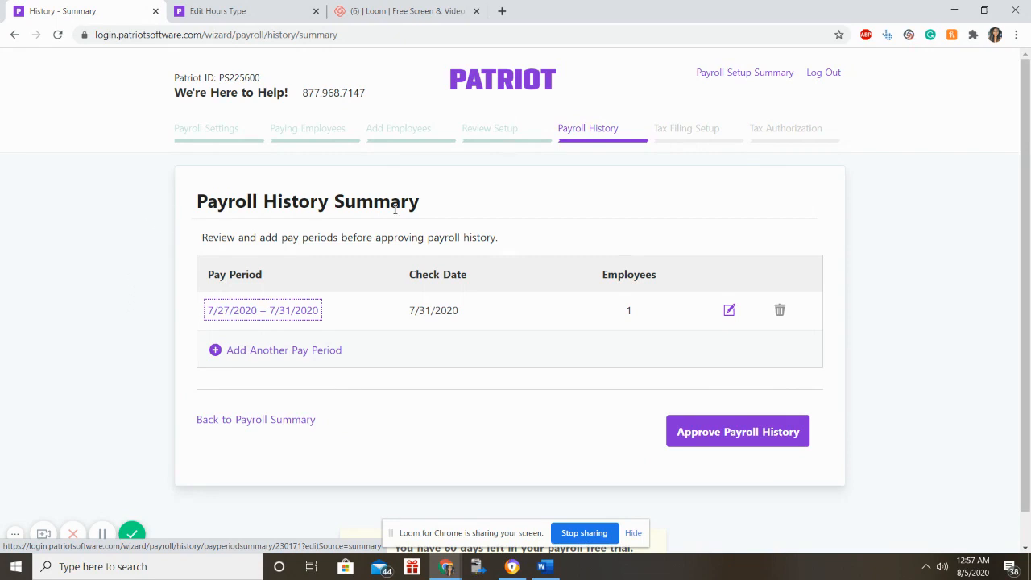
click(740, 444)
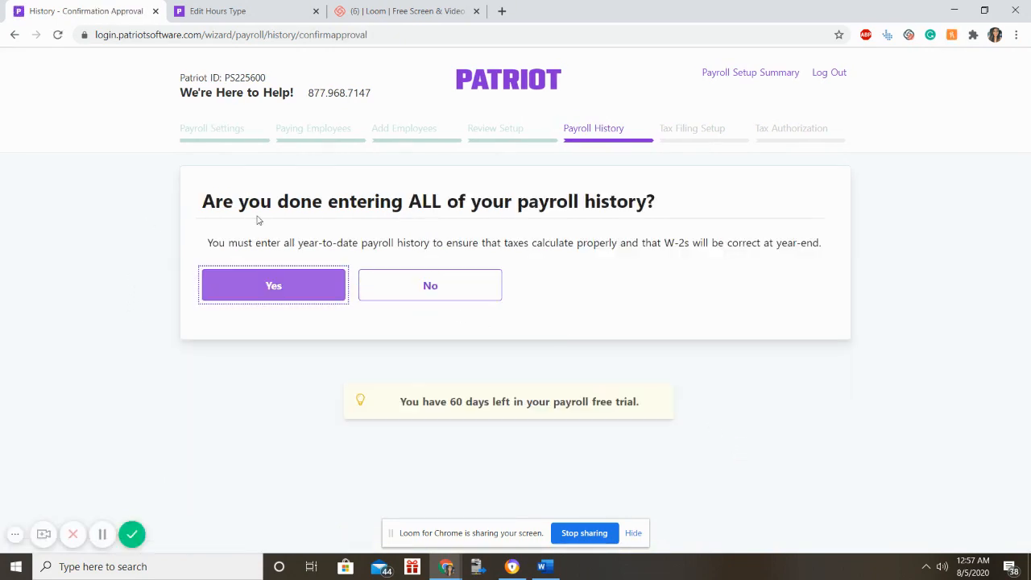
click(262, 290)
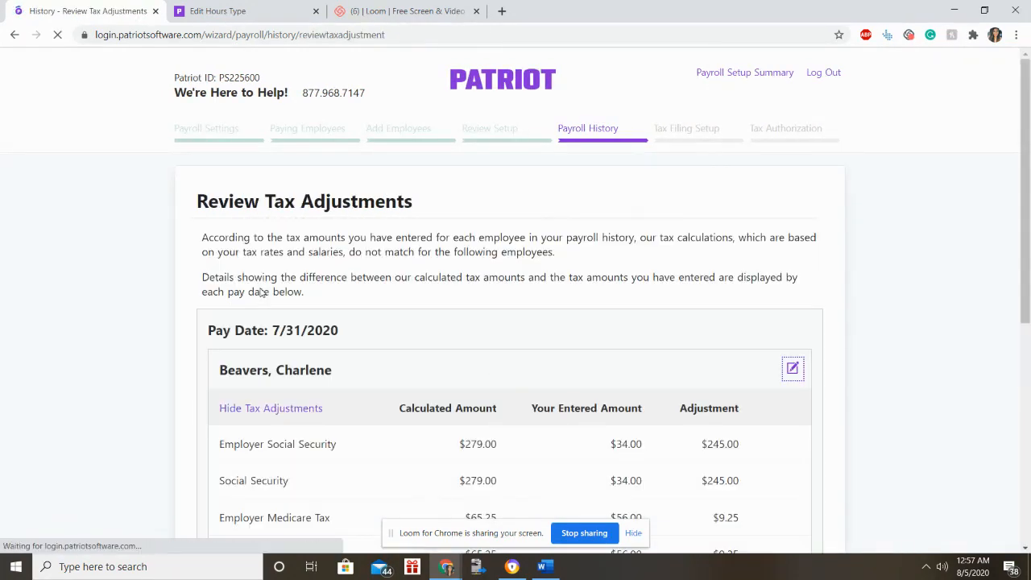
Review the tax adjustments table and accept the $764.50 in adjustments.
scroll(261, 293, down, 2)
scroll(329, 257, up, 2)
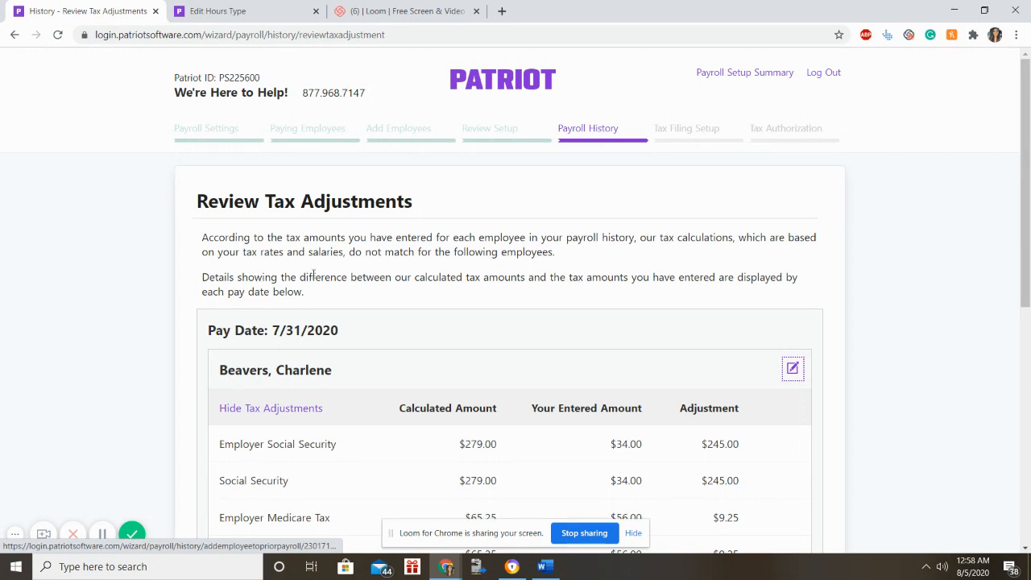
scroll(311, 276, down, 2)
scroll(311, 276, down, 1)
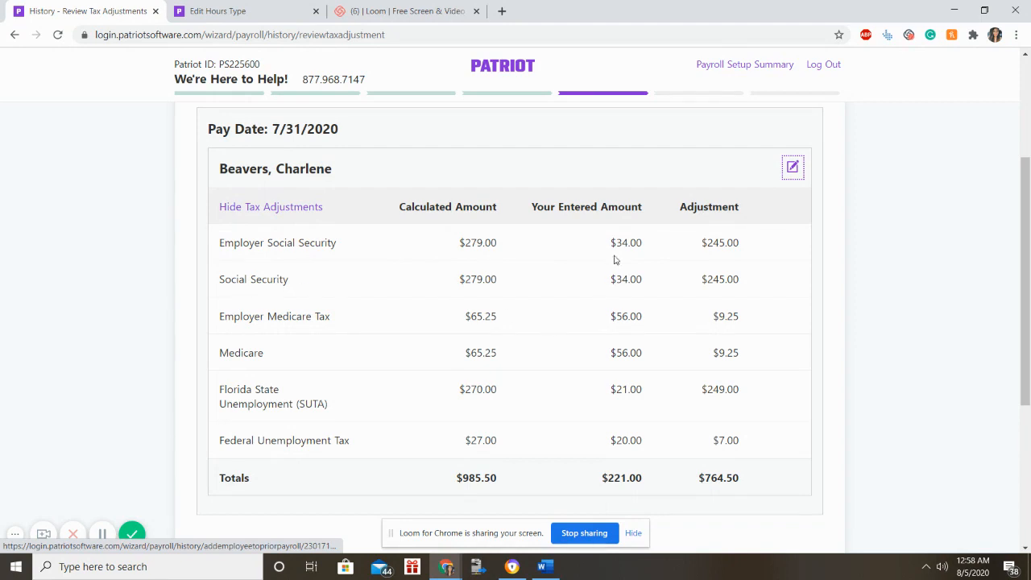
drag(612, 245, 634, 254)
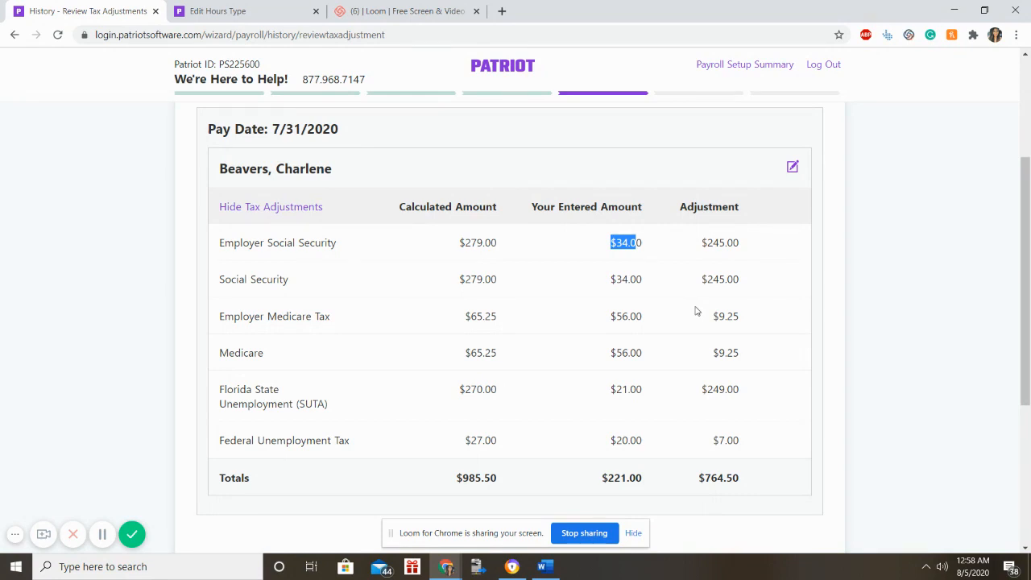
scroll(695, 309, down, 5)
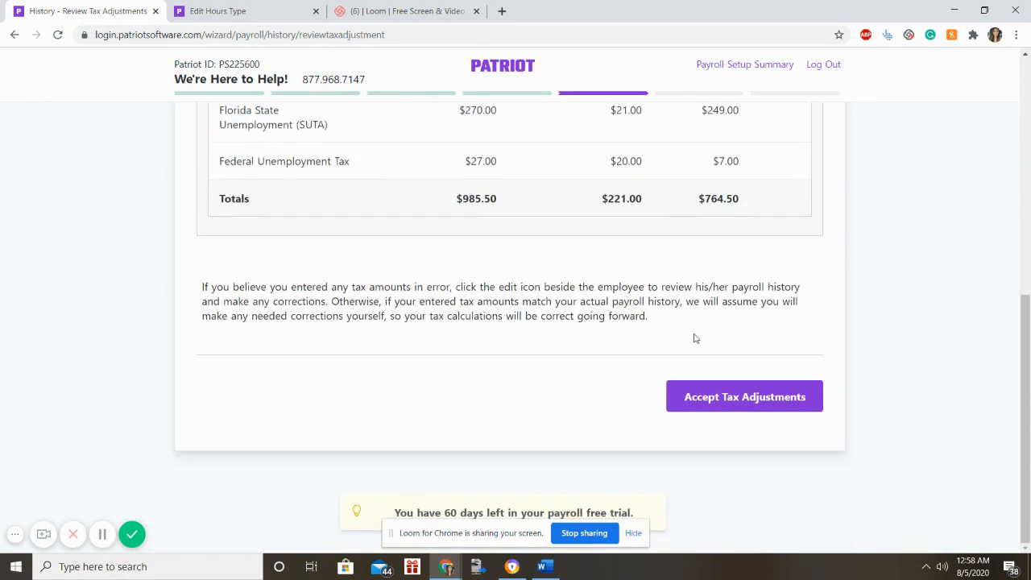
click(701, 395)
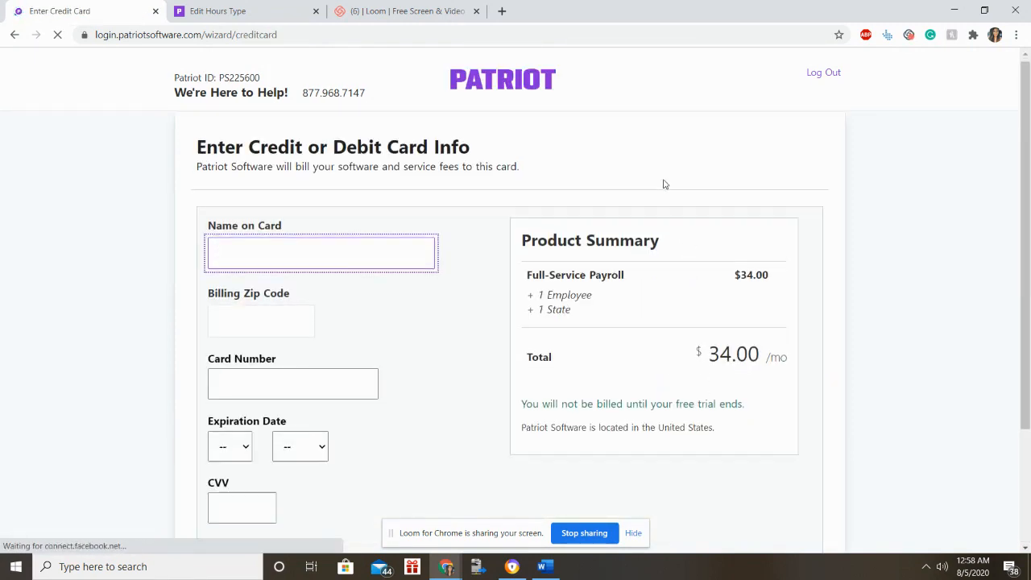
scroll(664, 185, down, 2)
scroll(671, 209, up, 2)
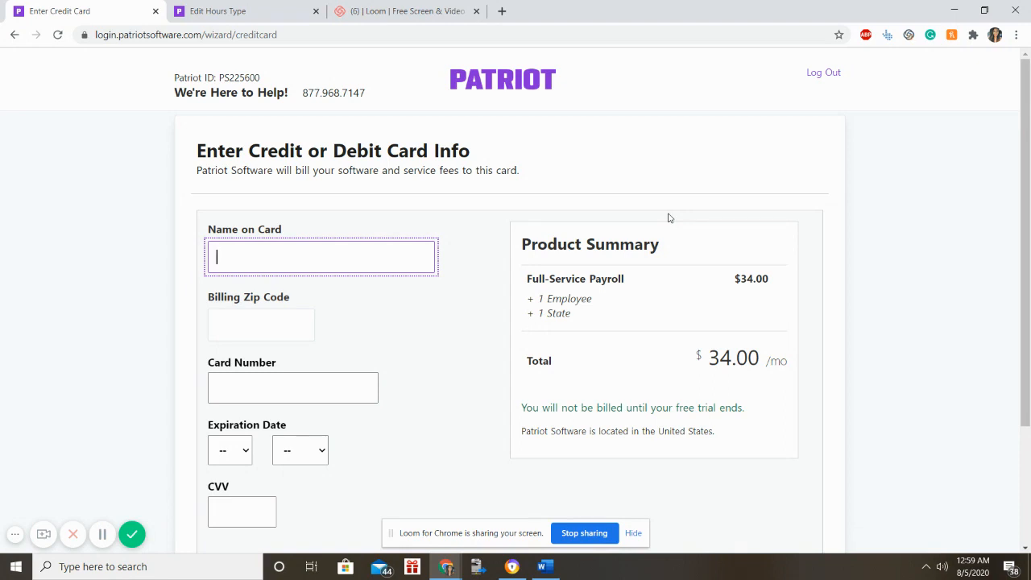
scroll(667, 222, down, 2)
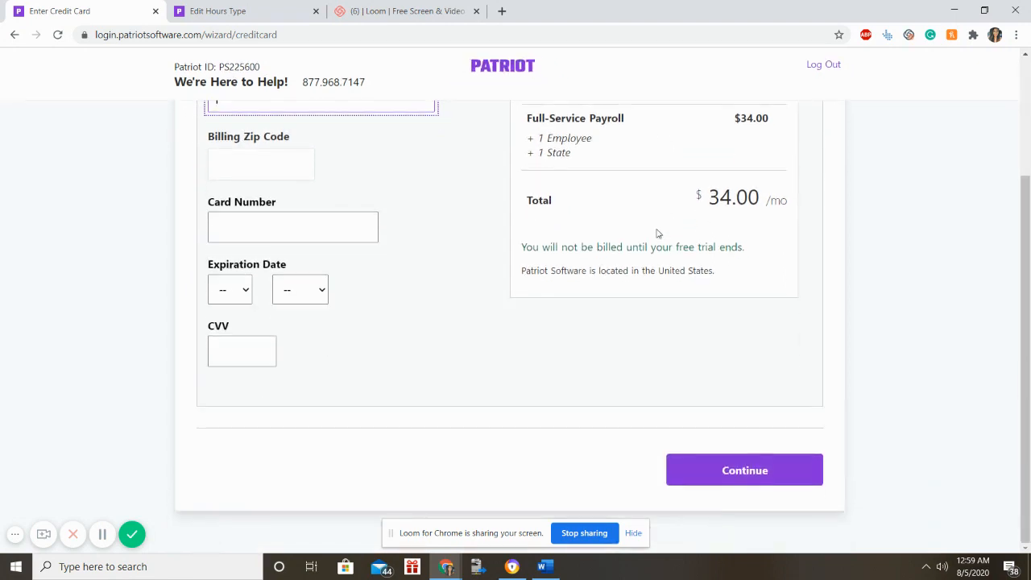
scroll(661, 227, up, 2)
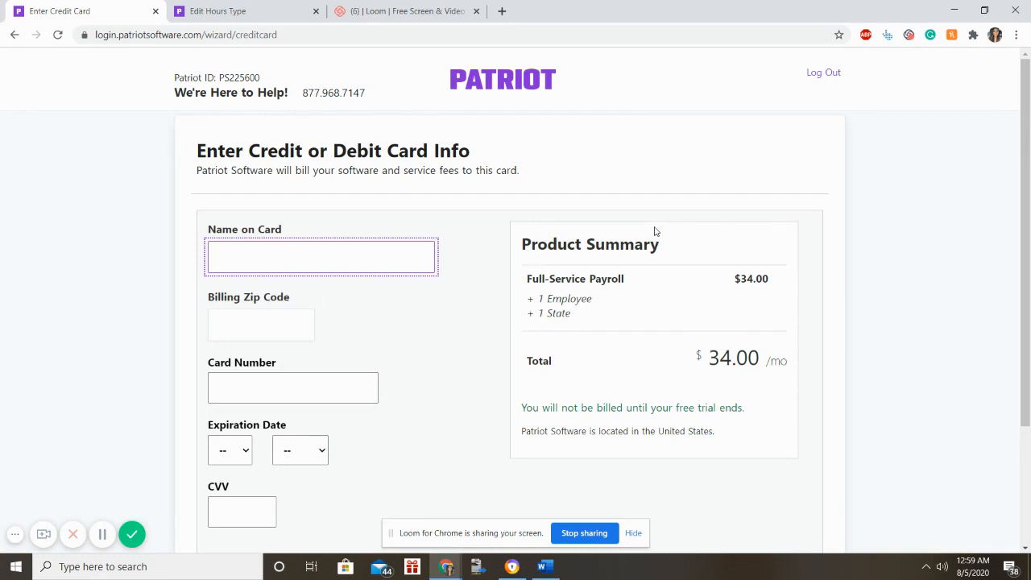
scroll(655, 231, down, 2)
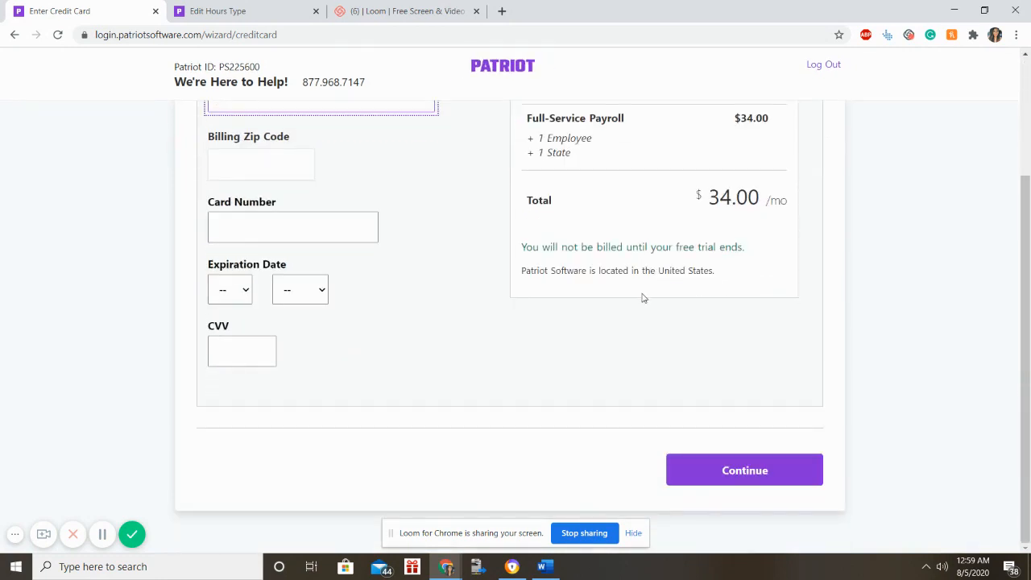